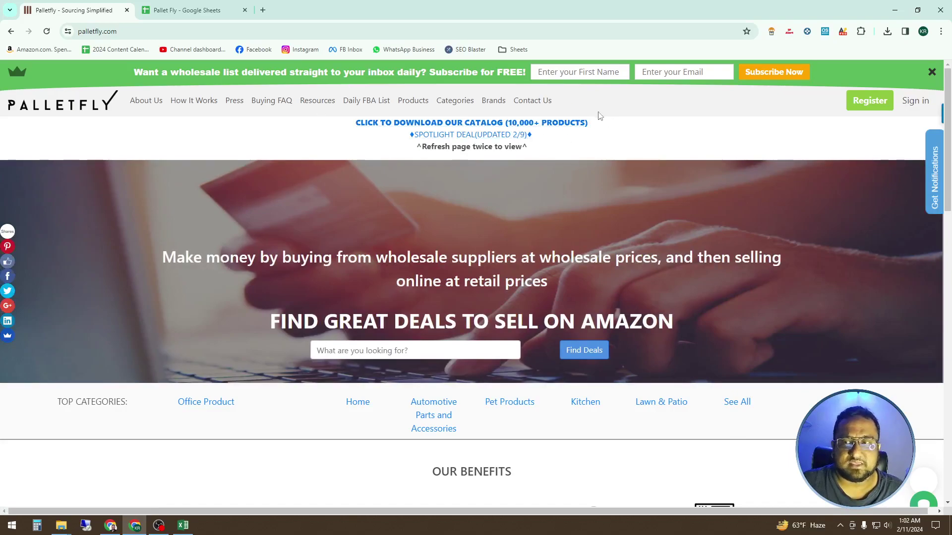
click(887, 31)
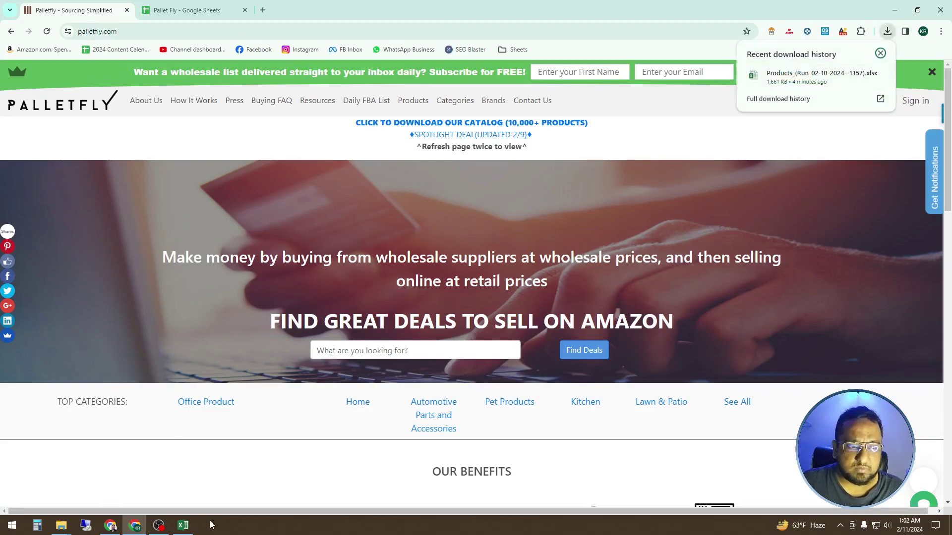
click(183, 525)
click(471, 261)
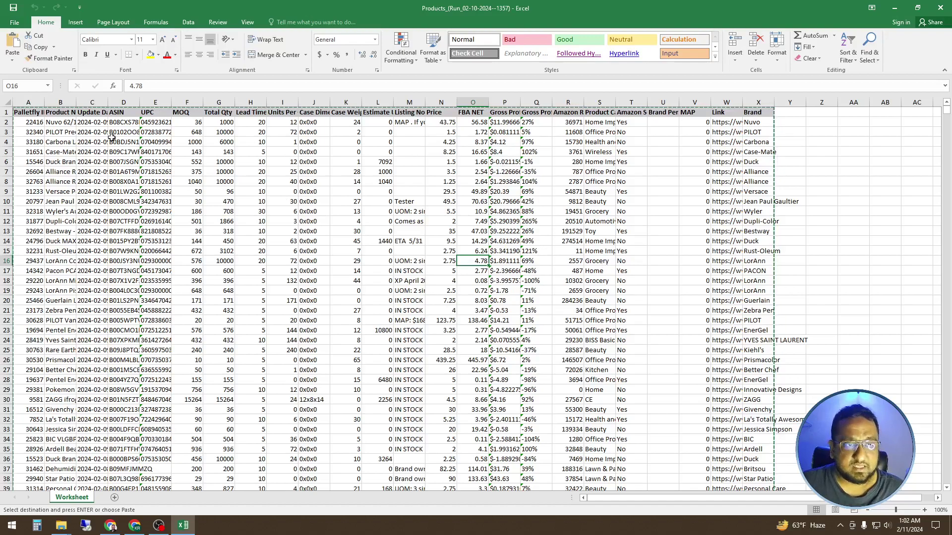
click(30, 122)
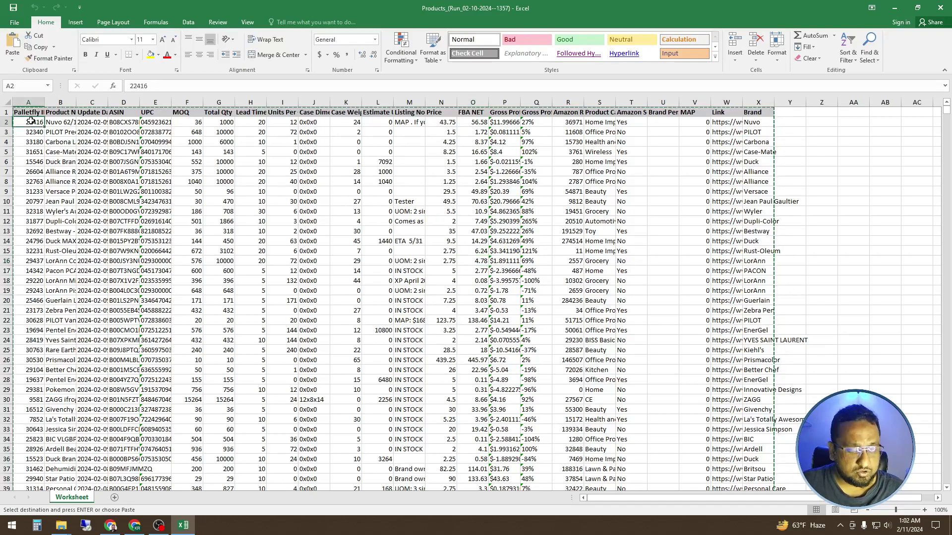
key(ctrl+a)
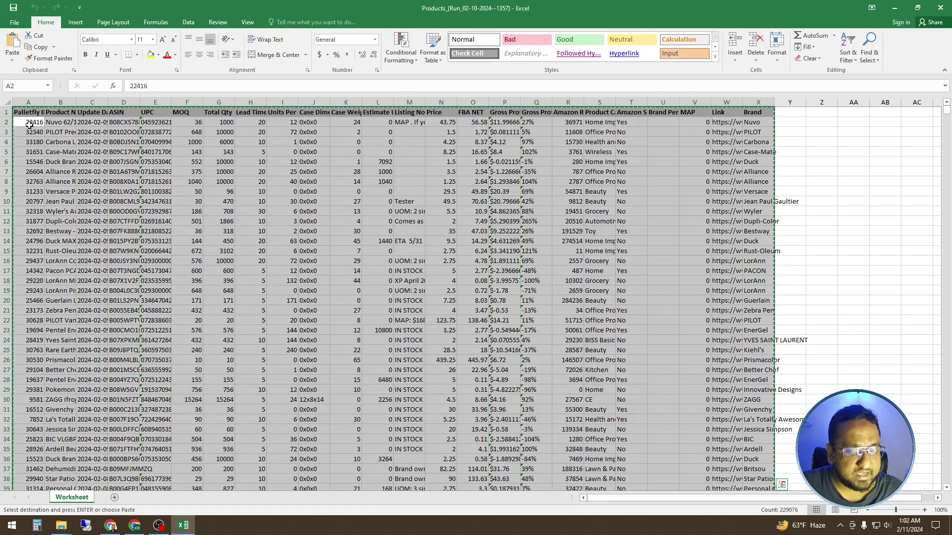
key(ctrl+q)
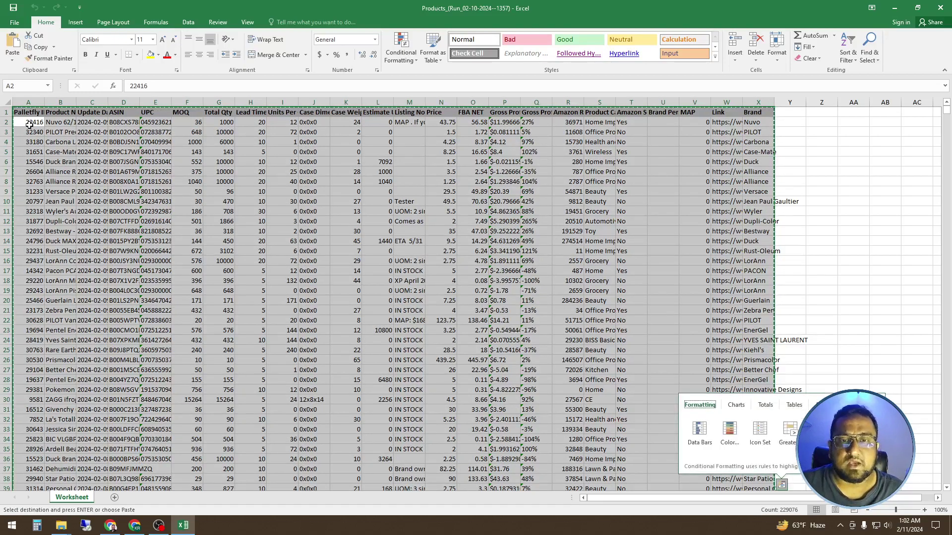
click(109, 169)
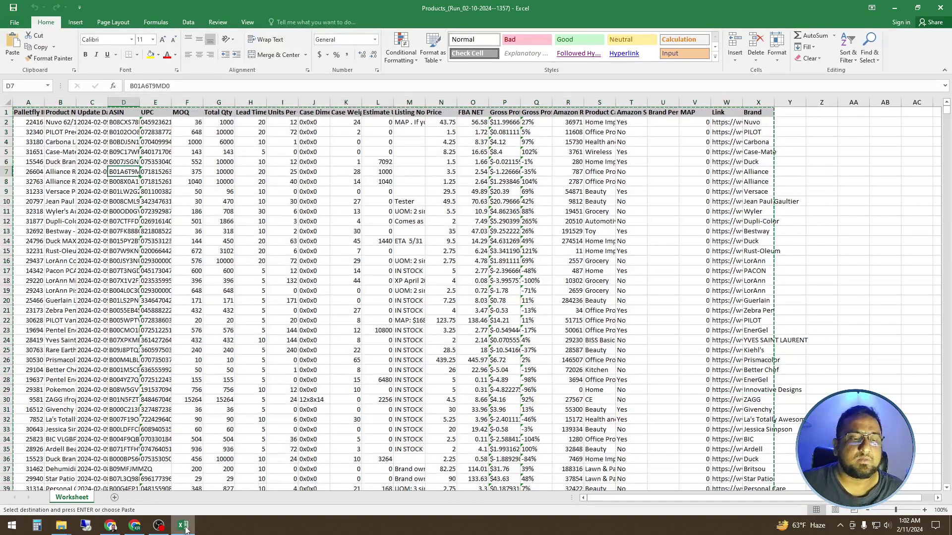
Switch to Chrome and view the Google Sheets home page in a temporary new tab, closing it to return to the Pallet Fly spreadsheet.
click(137, 530)
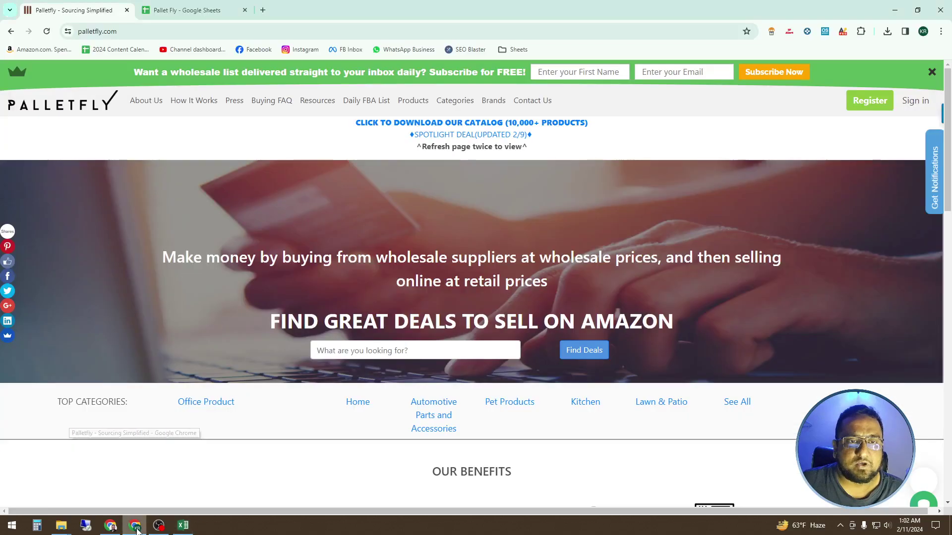
click(156, 4)
click(263, 10)
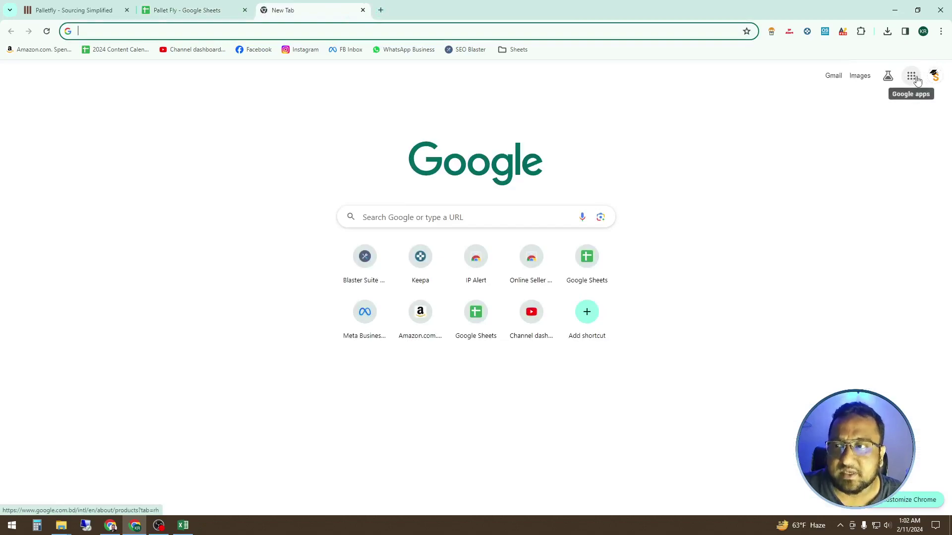
click(917, 79)
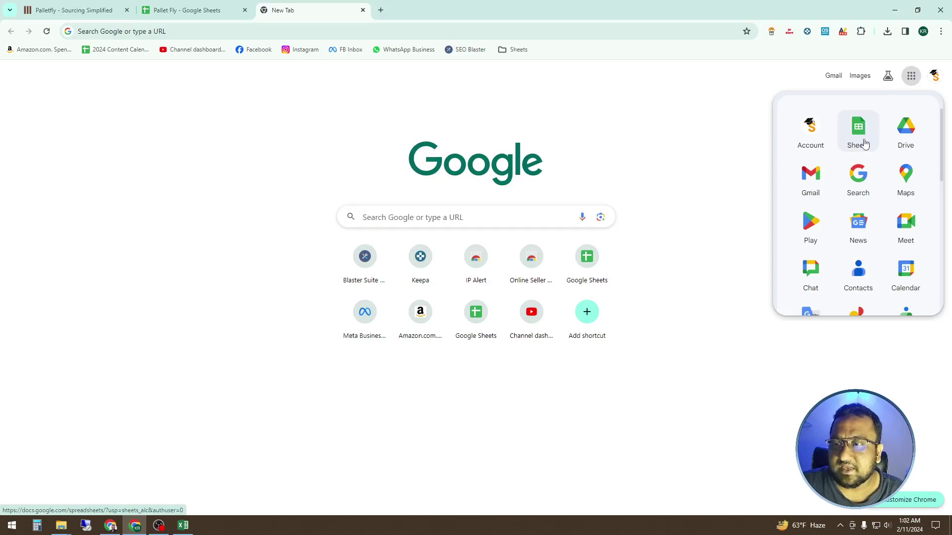
scroll(864, 204, down, 2)
scroll(865, 202, down, 1)
scroll(865, 201, up, 3)
click(857, 135)
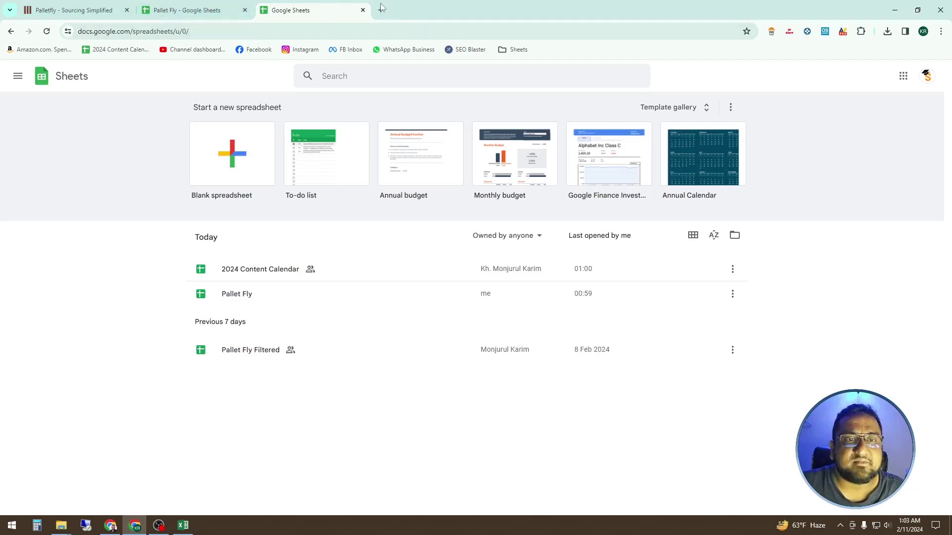
click(362, 10)
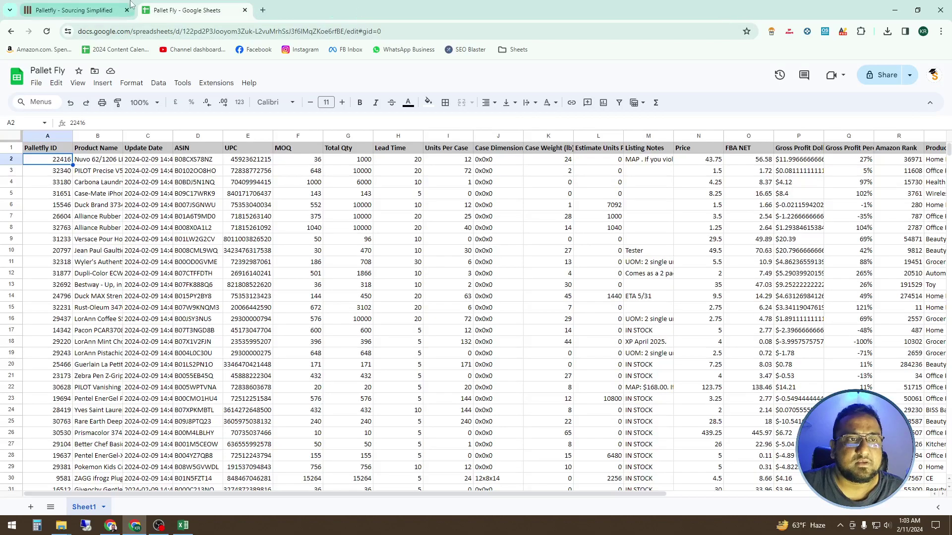
click(46, 153)
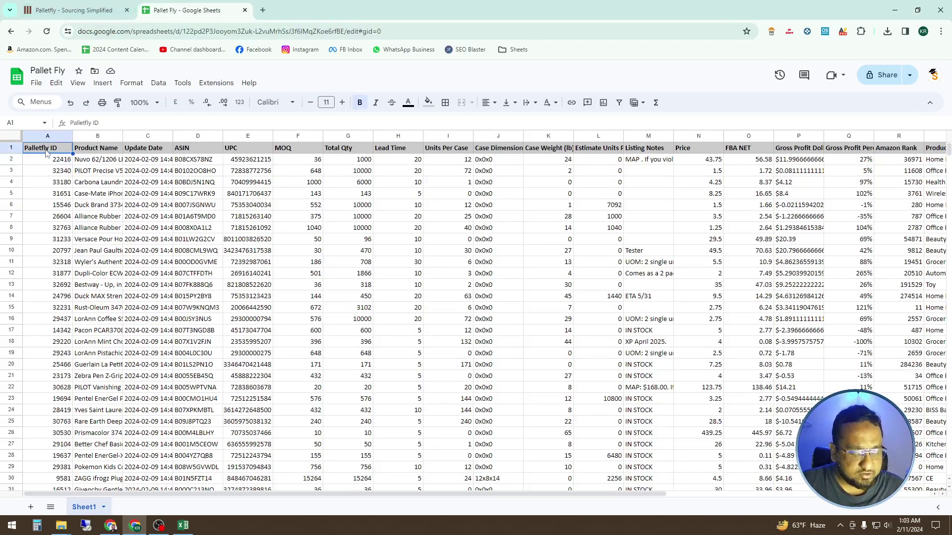
right_click(45, 193)
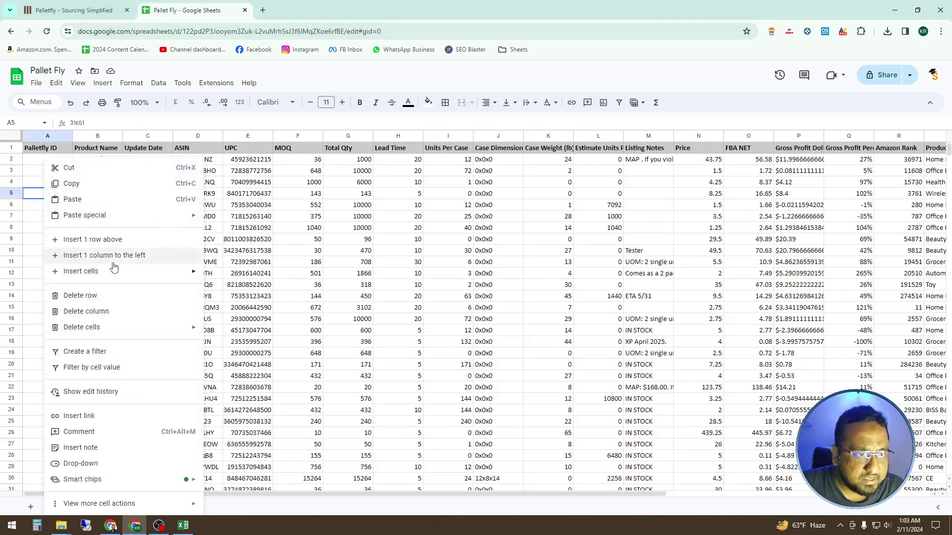
click(310, 263)
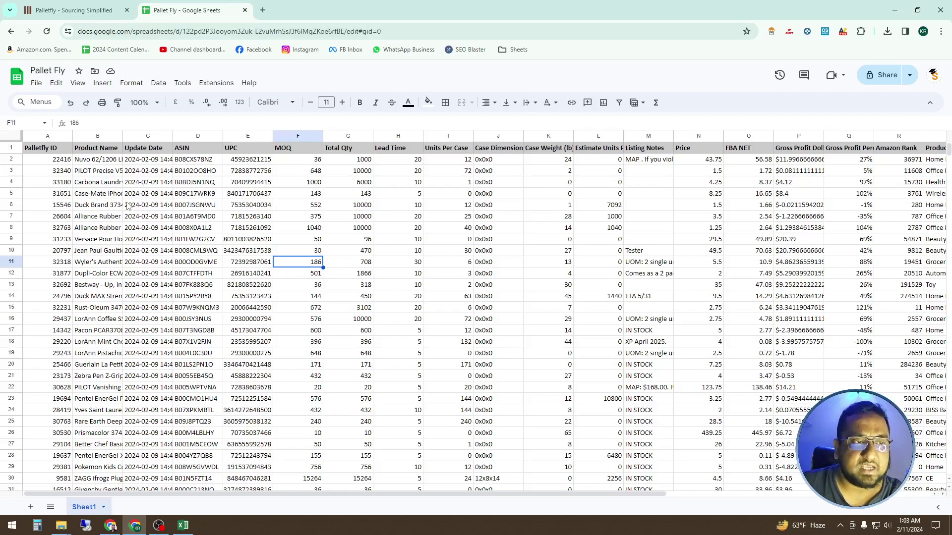
Examine the product table's columns across the sheet, from Update Date through to Brand.
click(158, 194)
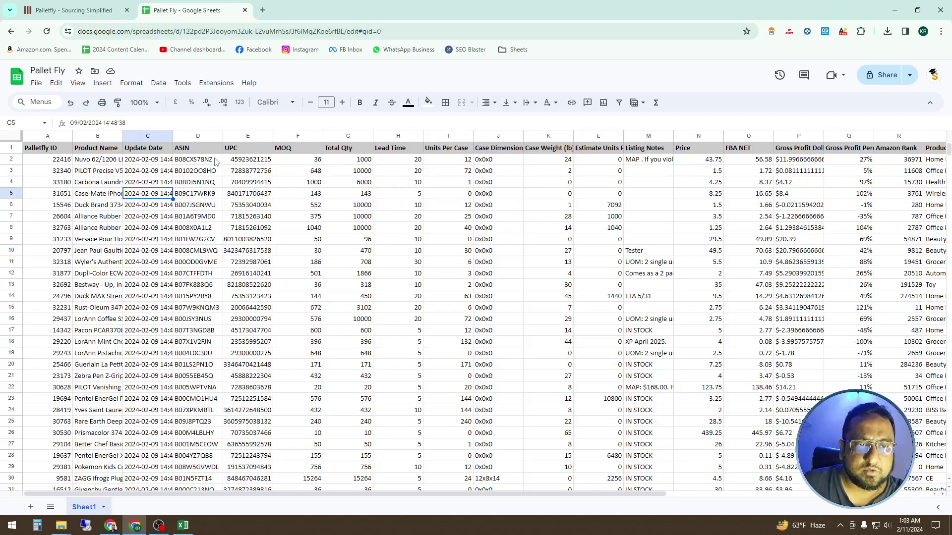
click(514, 187)
key(Right)
key(Right)
key(Right)
key(Right)
key(Right)
key(Right)
key(Right)
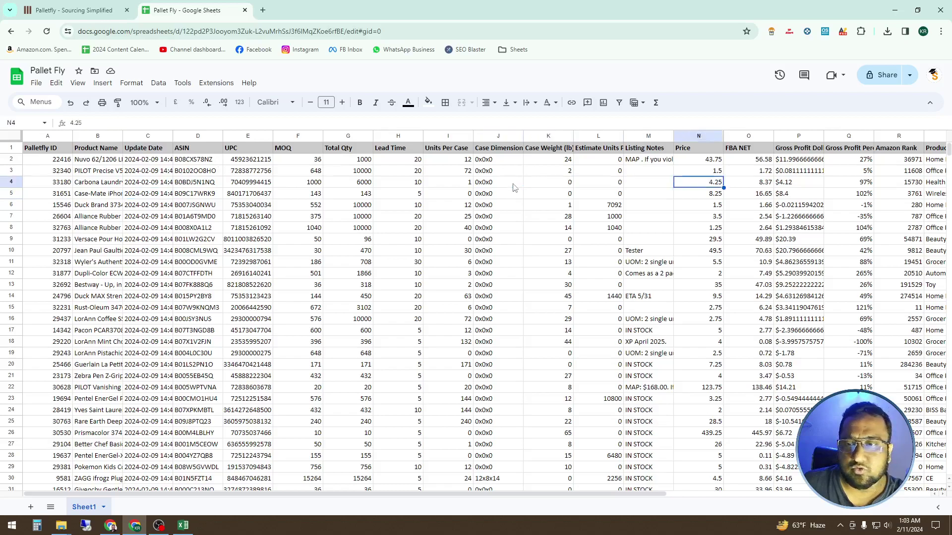
key(Right)
key(Right)
key(Right)
key(Right)
key(Right)
key(Right)
key(Right)
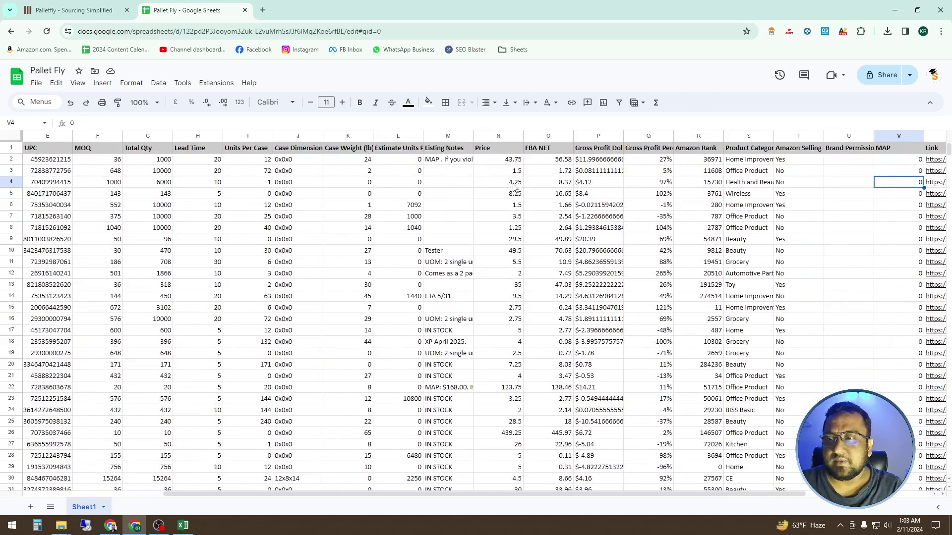
key(Right)
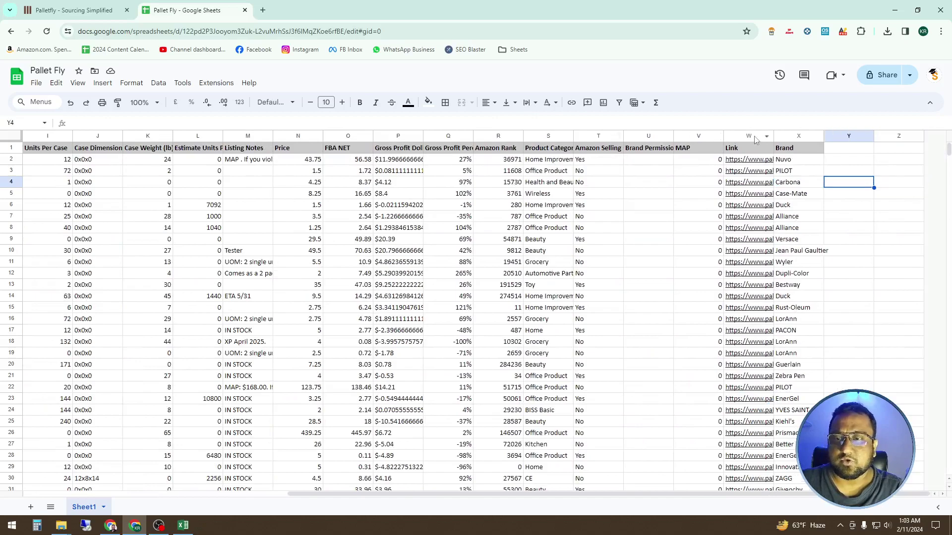
Copy the entire Link column (column W).
click(753, 136)
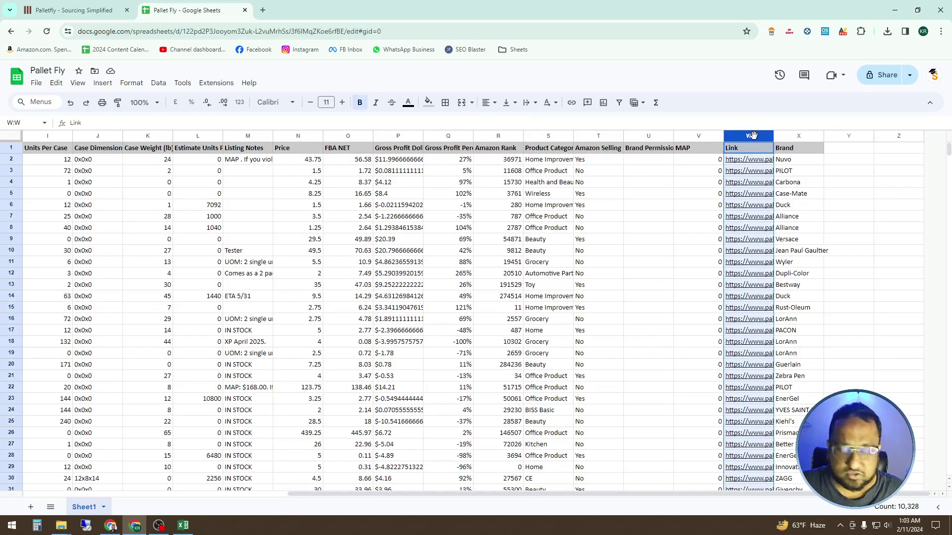
click(865, 227)
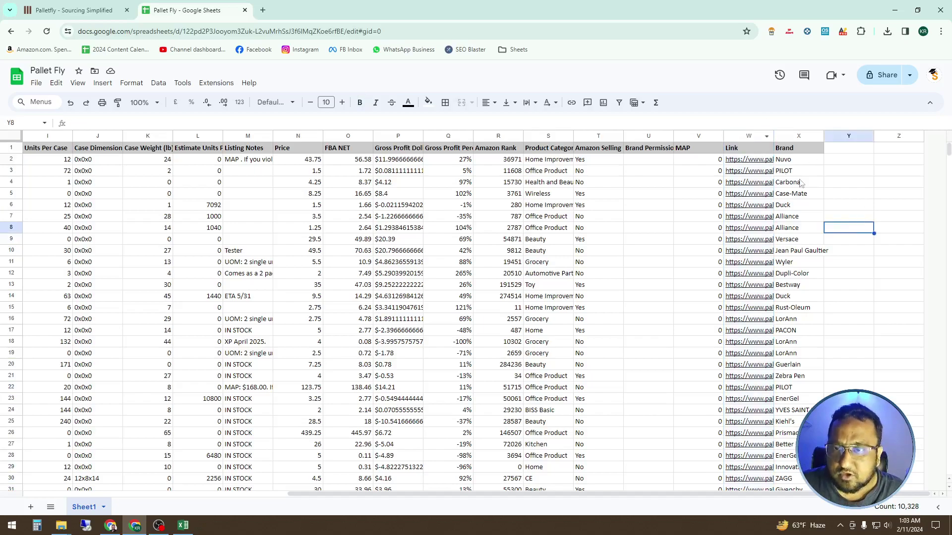
click(745, 134)
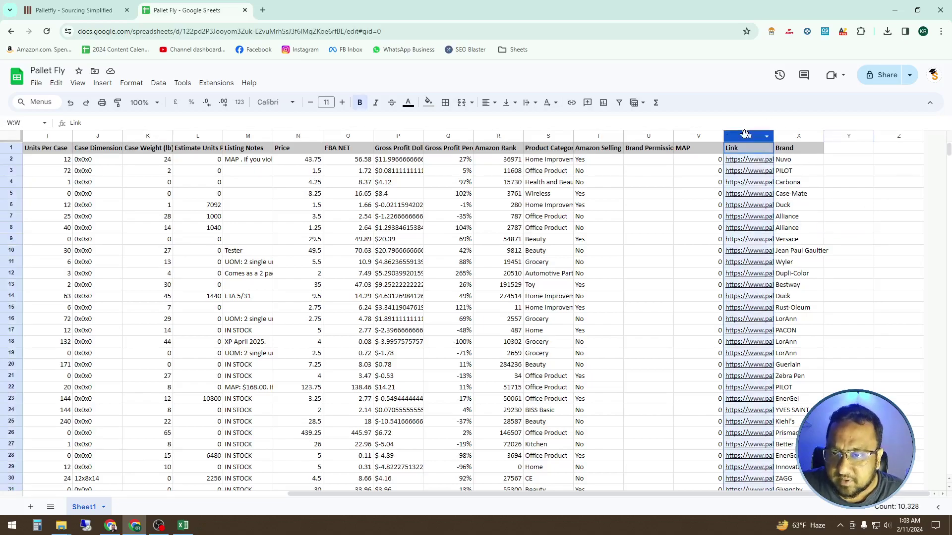
key(ctrl+c)
Insert one column to the right of Palletfly ID and paste the copied Link column into it, starting at B1.
click(672, 197)
key(Left)
key(Left)
key(Left)
key(Left)
key(Left)
key(Left)
key(Left)
key(Left)
key(Left)
key(Left)
key(Left)
key(Left)
key(Left)
key(Left)
key(Left)
key(Left)
key(Left)
key(Left)
key(Left)
key(Left)
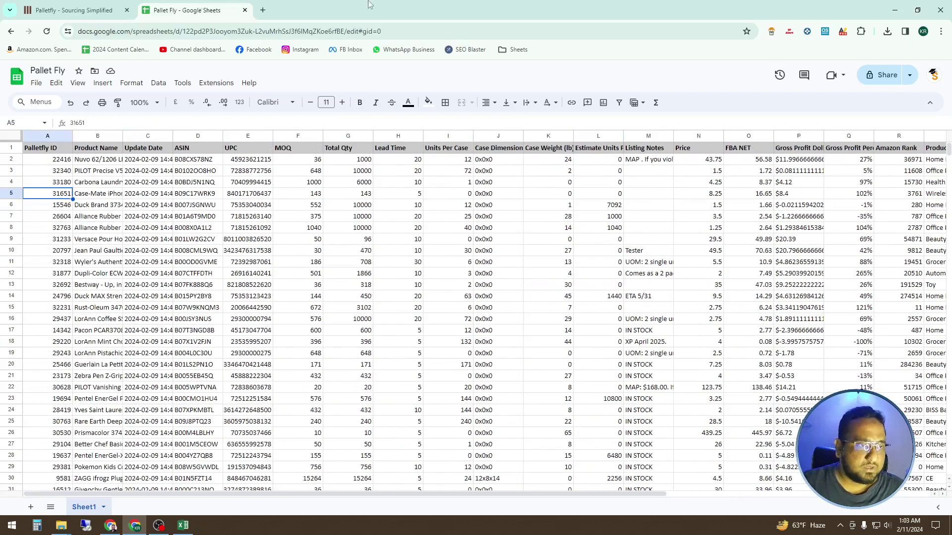
click(49, 137)
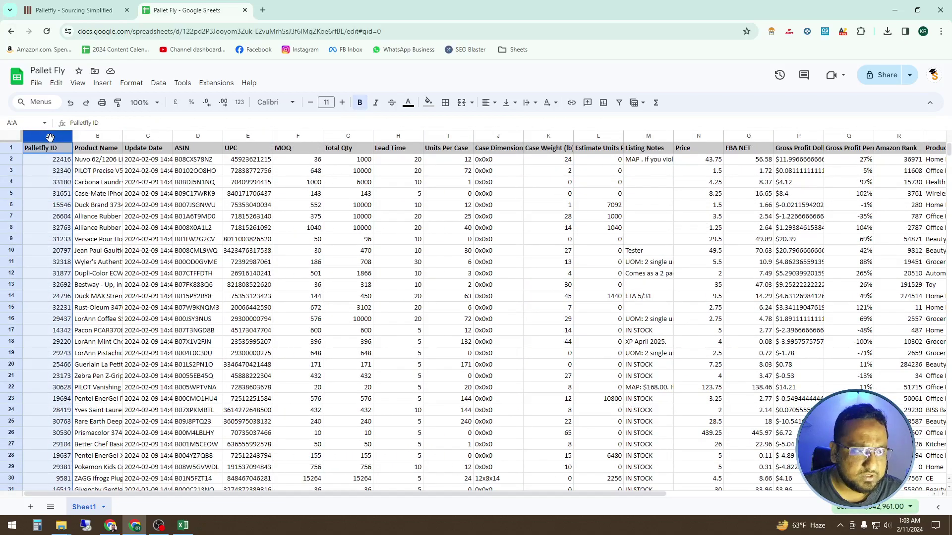
right_click(50, 137)
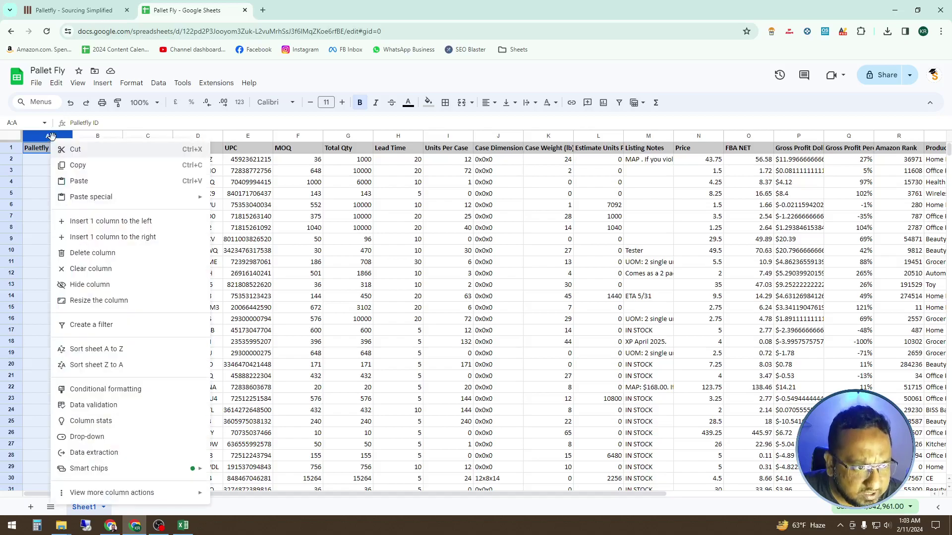
click(172, 243)
click(88, 148)
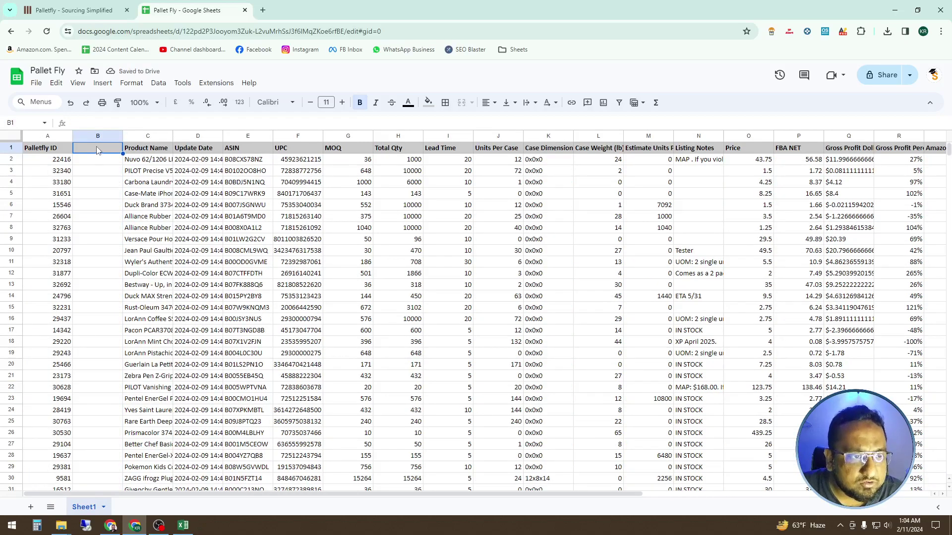
key(ctrl+v)
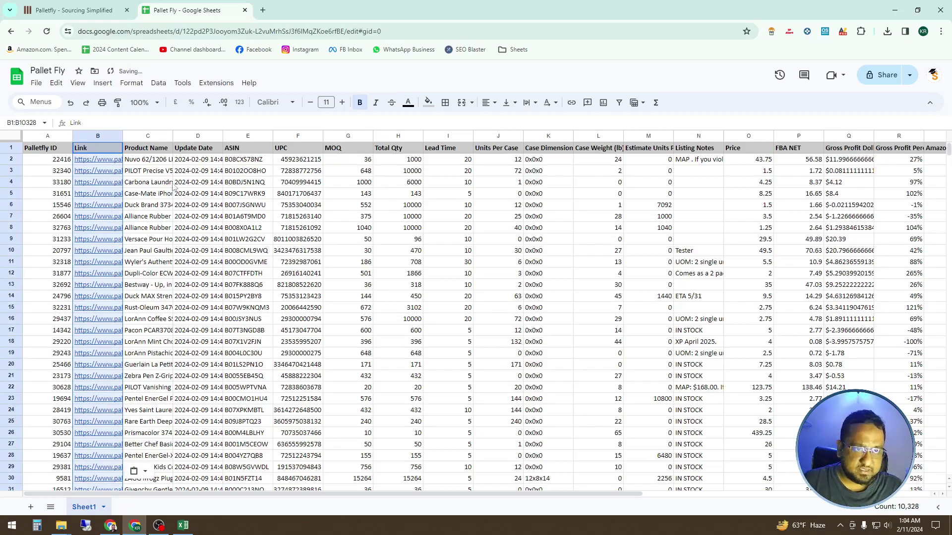
Copy the entire Amazon Rank column (column S).
click(198, 164)
key(Right)
key(Right)
key(Right)
key(Right)
key(Right)
key(Right)
key(Right)
key(Right)
key(Right)
key(Right)
key(Right)
key(Right)
key(Right)
key(Right)
key(Right)
key(Right)
key(Right)
key(Right)
key(Right)
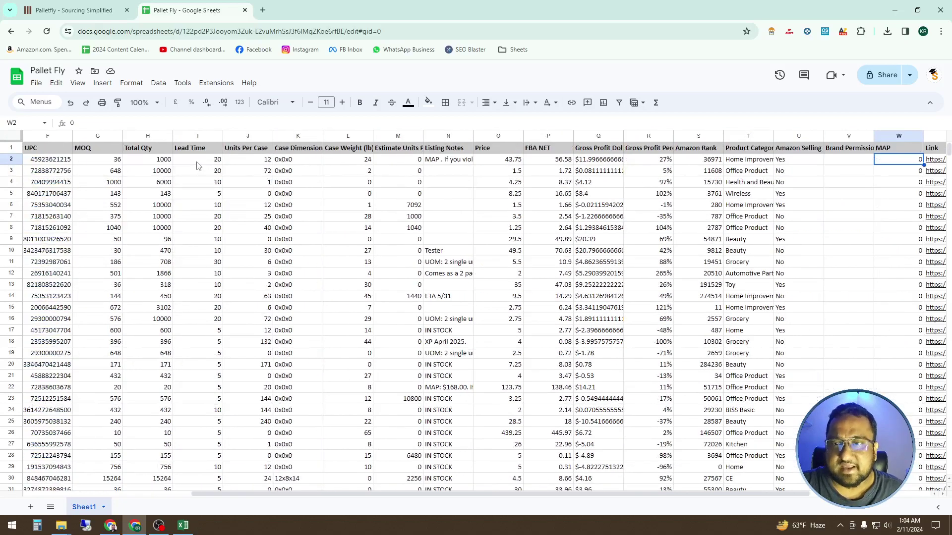
click(696, 136)
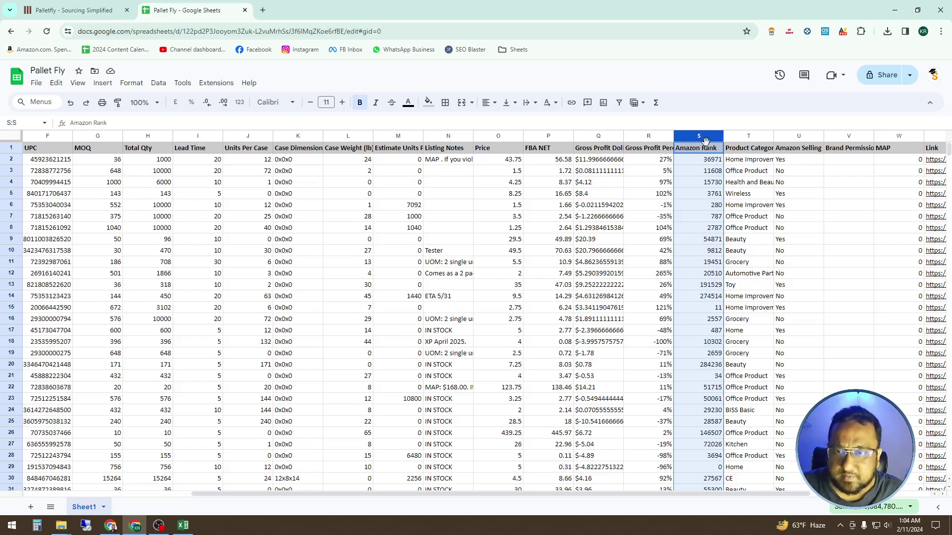
key(ctrl+c)
Insert one column to the right of column B and paste the copied Amazon Rank column into it, starting at C1.
click(636, 171)
key(Left)
key(Left)
key(Left)
key(Left)
key(Left)
key(Left)
key(Left)
key(Left)
key(Left)
key(Left)
key(Left)
key(Left)
key(Left)
key(Left)
key(Left)
key(Left)
key(Left)
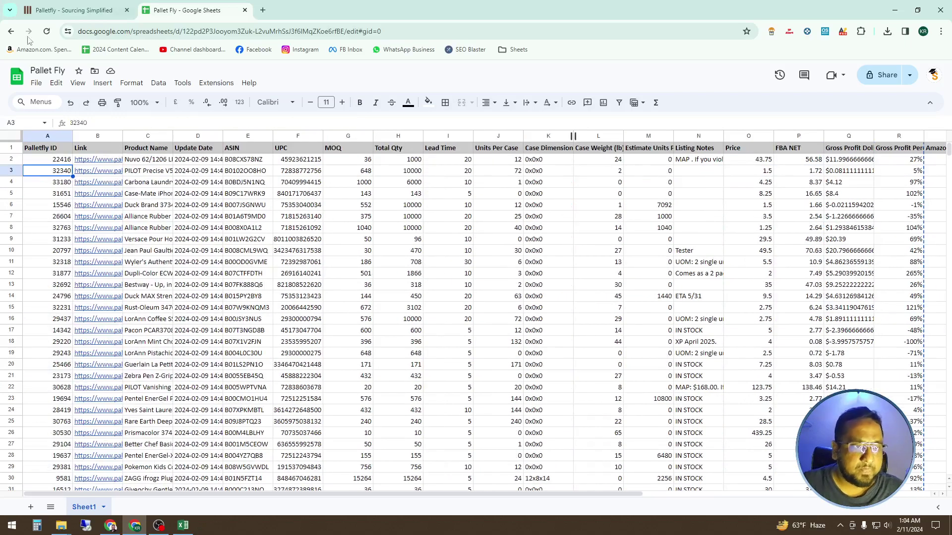
click(94, 136)
right_click(94, 134)
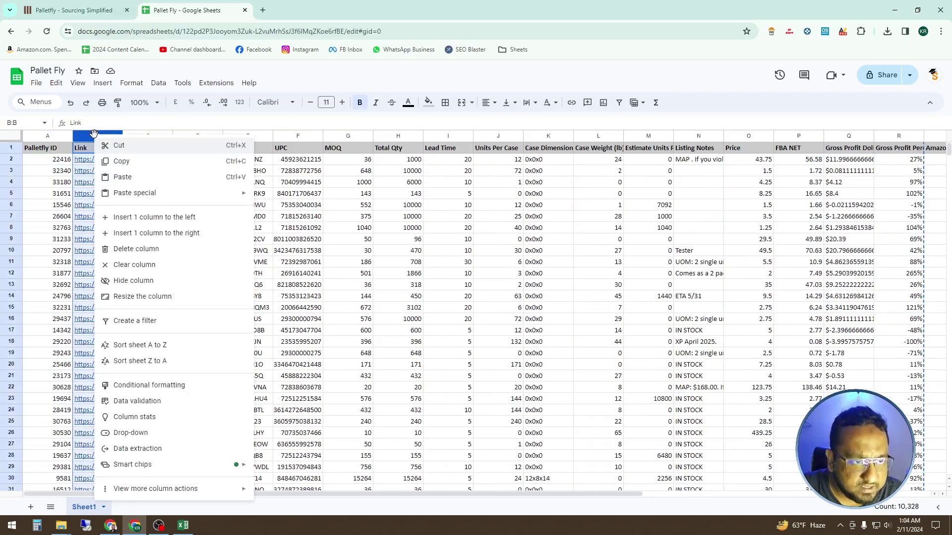
click(237, 233)
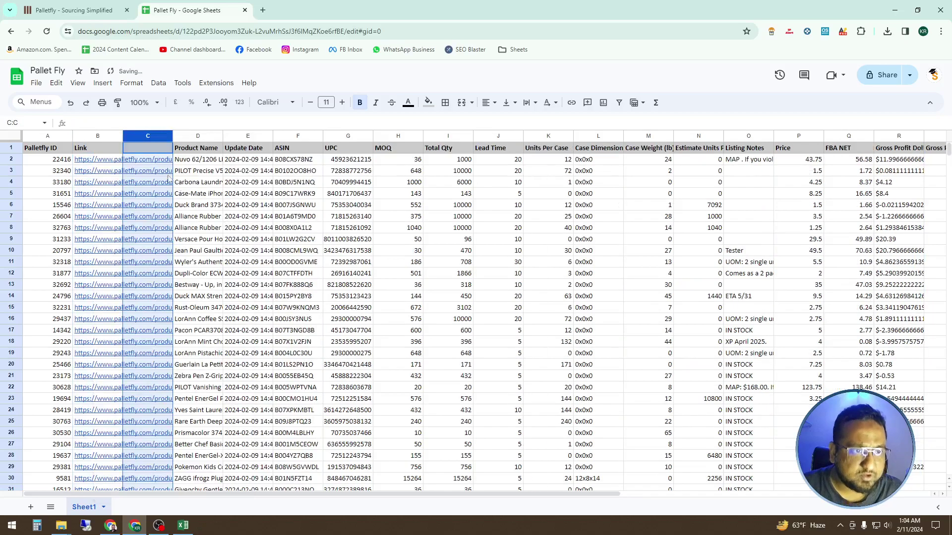
click(143, 150)
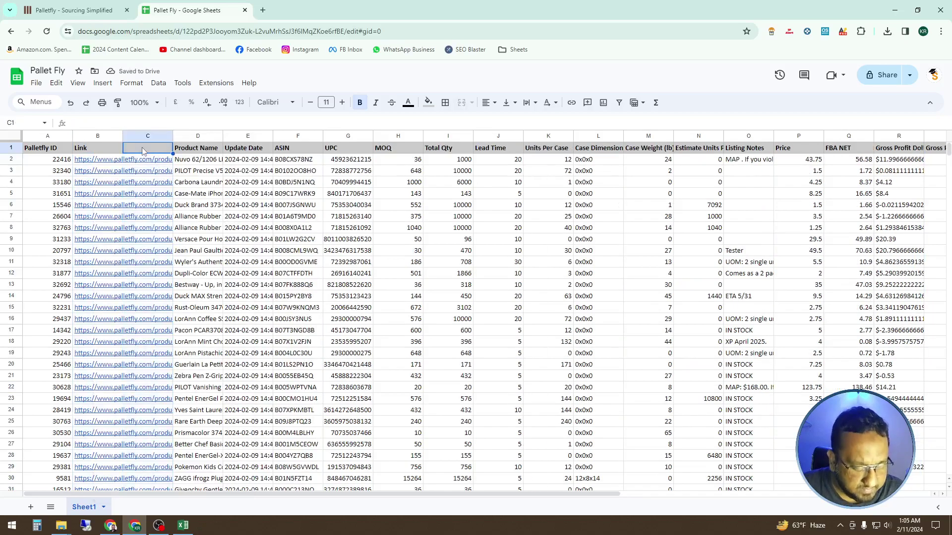
key(ctrl+v)
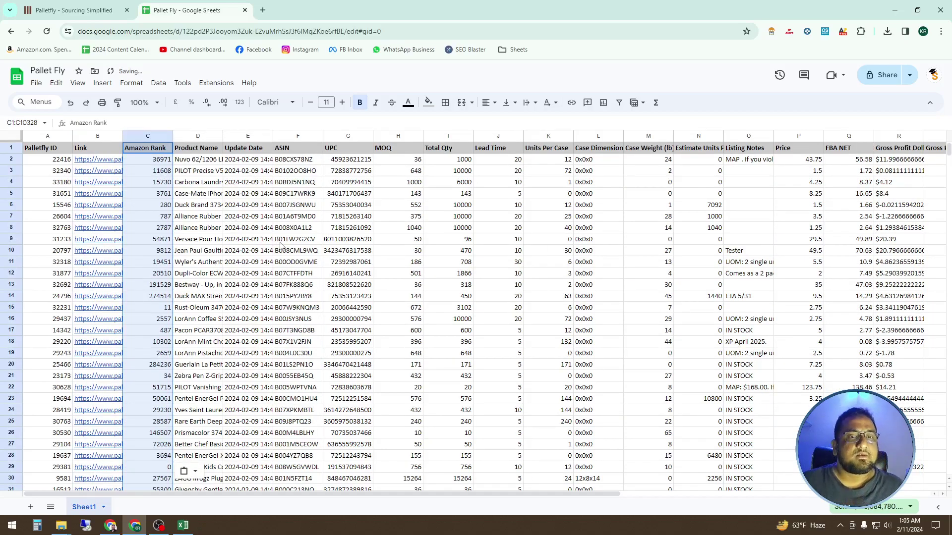
click(280, 240)
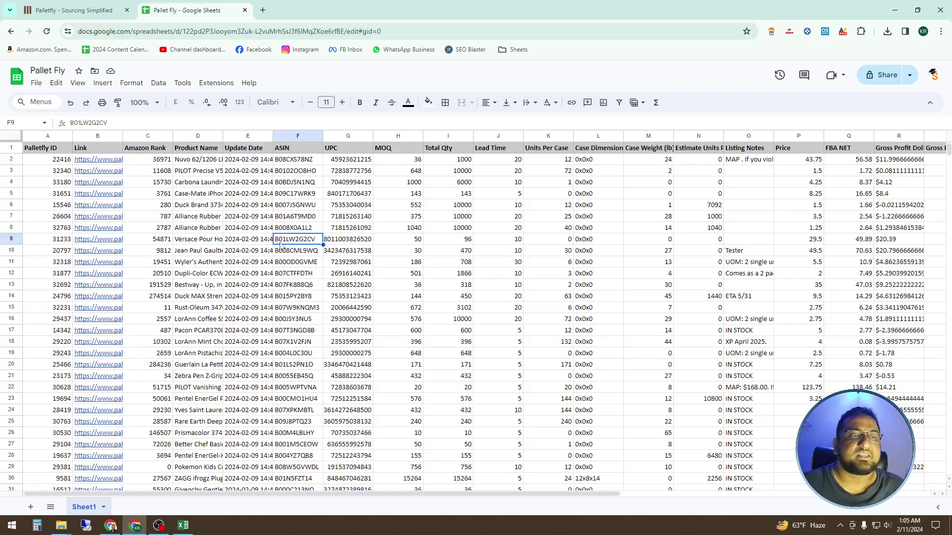
Apply a filter to the whole product table, with the filter controls on header row 1.
click(10, 148)
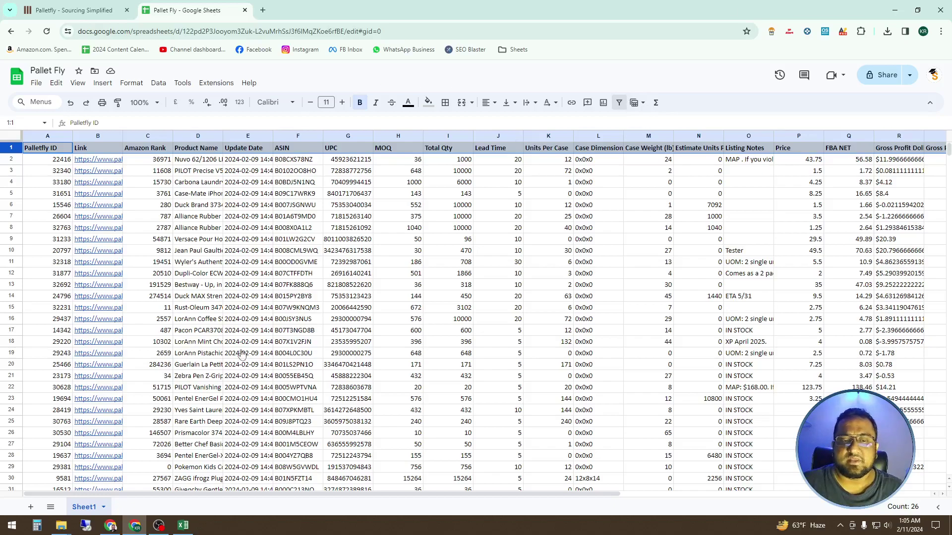
key(ctrl+a)
key(ctrl+shift+l)
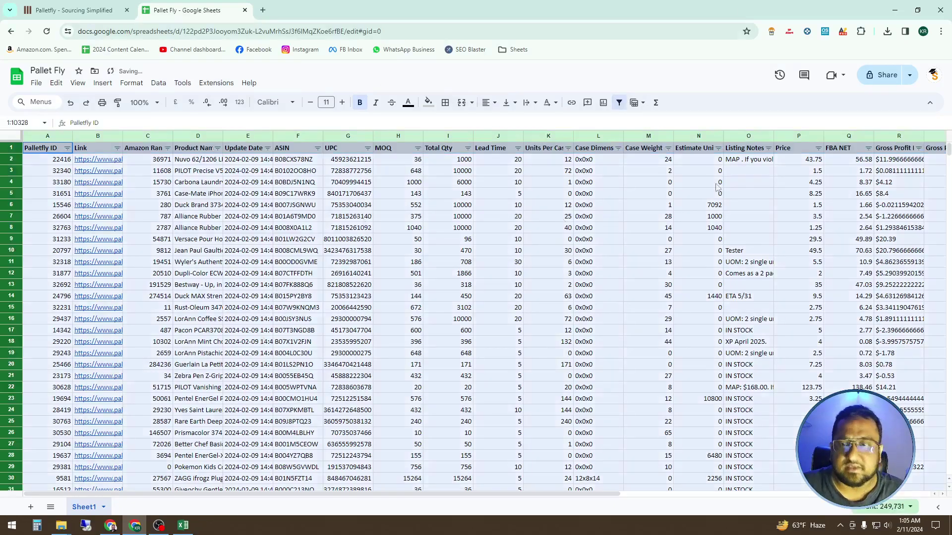
click(299, 230)
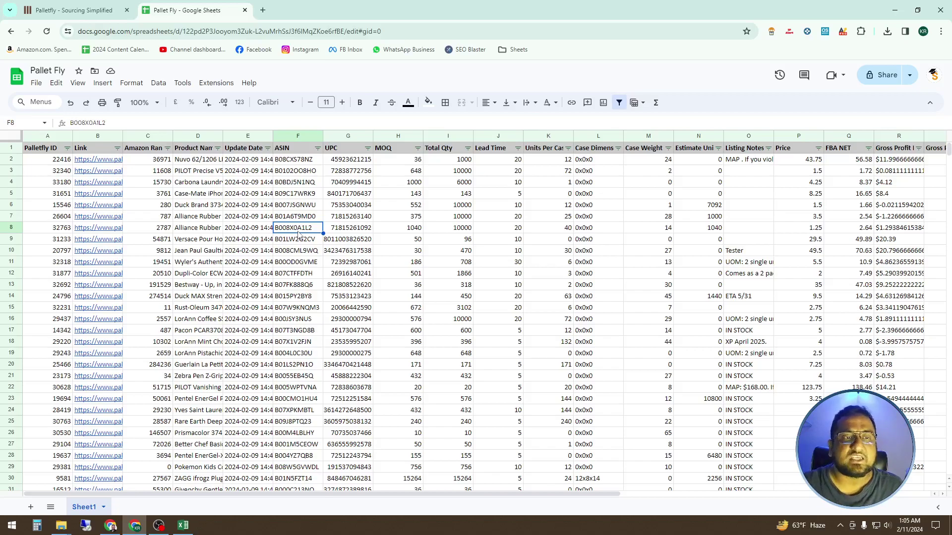
Sort the product table by the Amazon Rank column in ascending (A to Z) order.
click(168, 149)
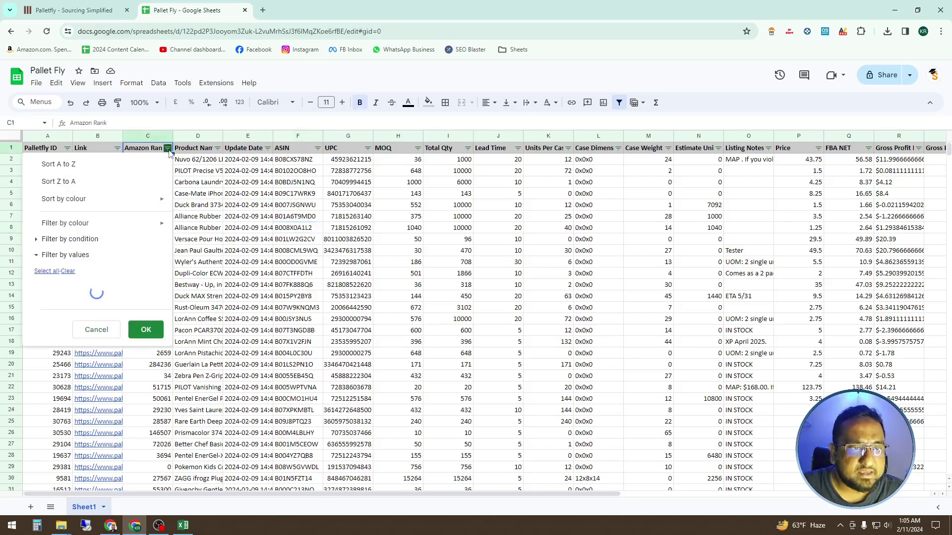
click(143, 164)
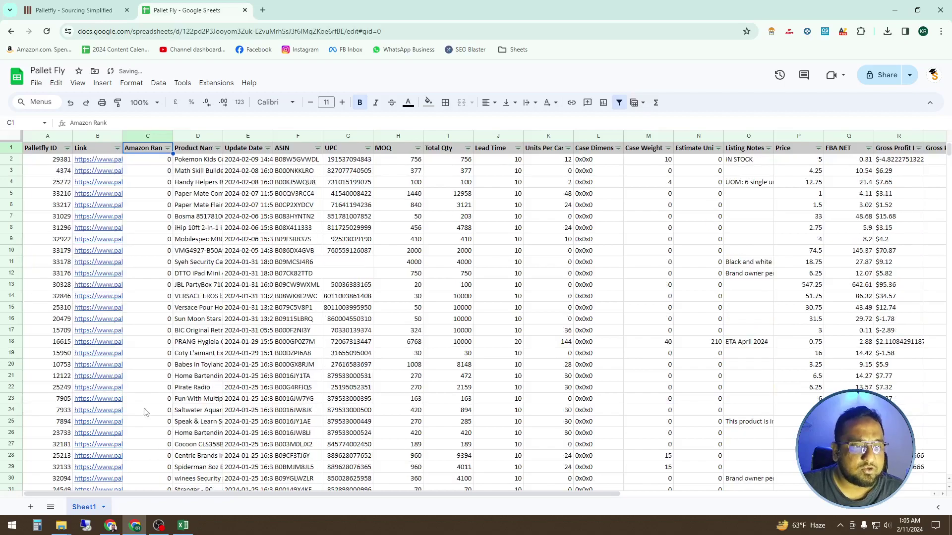
click(162, 193)
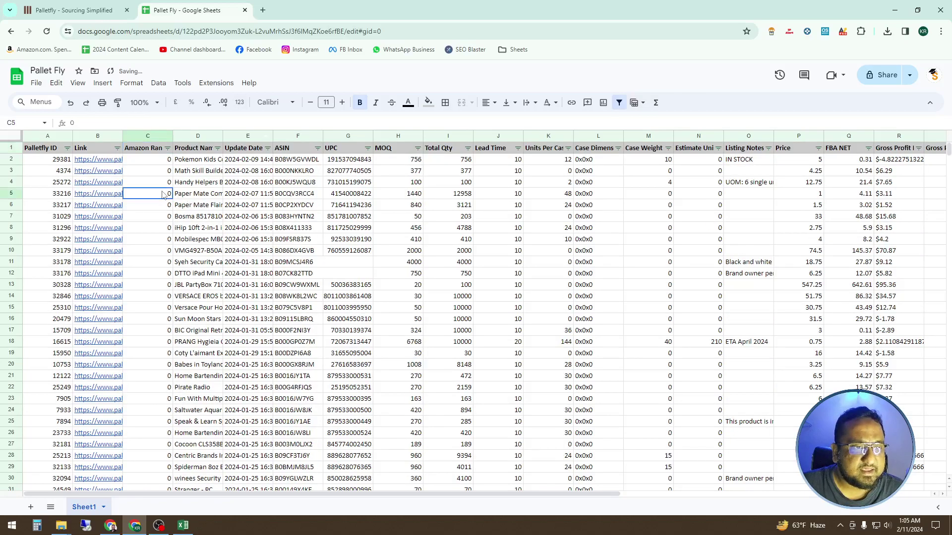
Find the products with a non-zero Amazon Rank and open the Palletfly link of the Rust-Oleum product ranked 6, in cell B481.
scroll(168, 179, down, 5)
scroll(169, 180, down, 17)
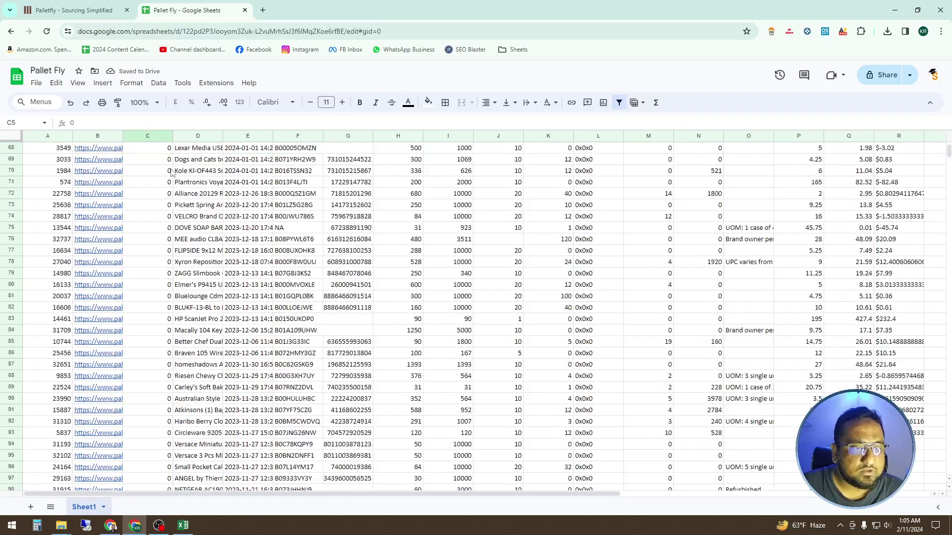
scroll(171, 170, down, 20)
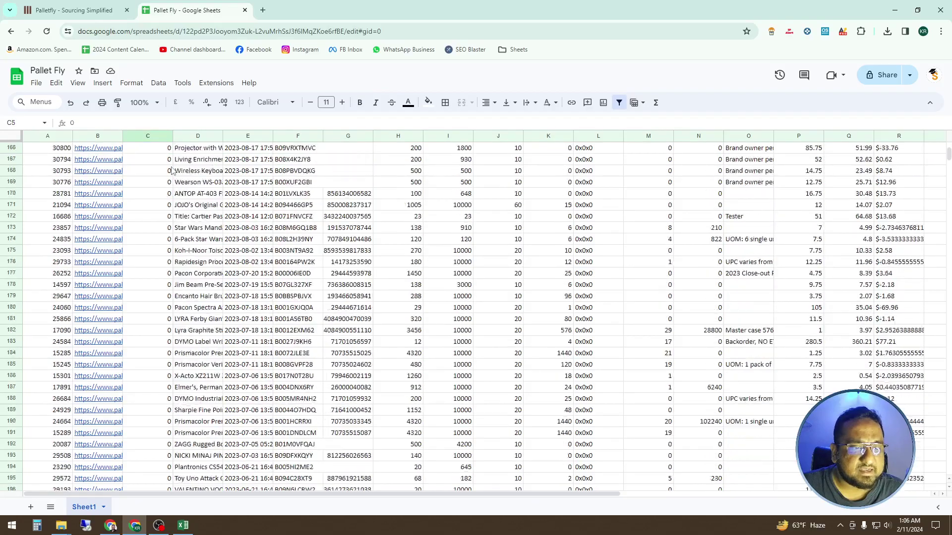
scroll(172, 170, down, 20)
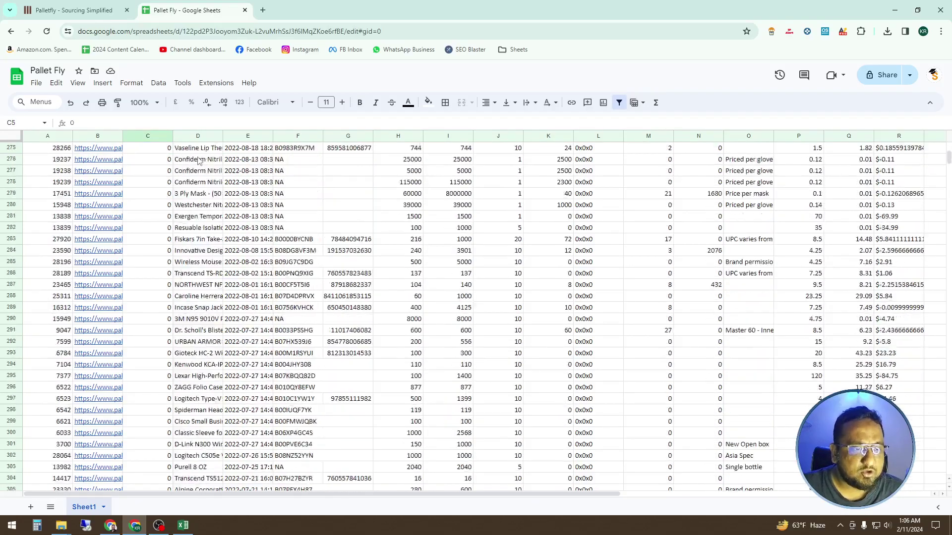
scroll(198, 160, down, 20)
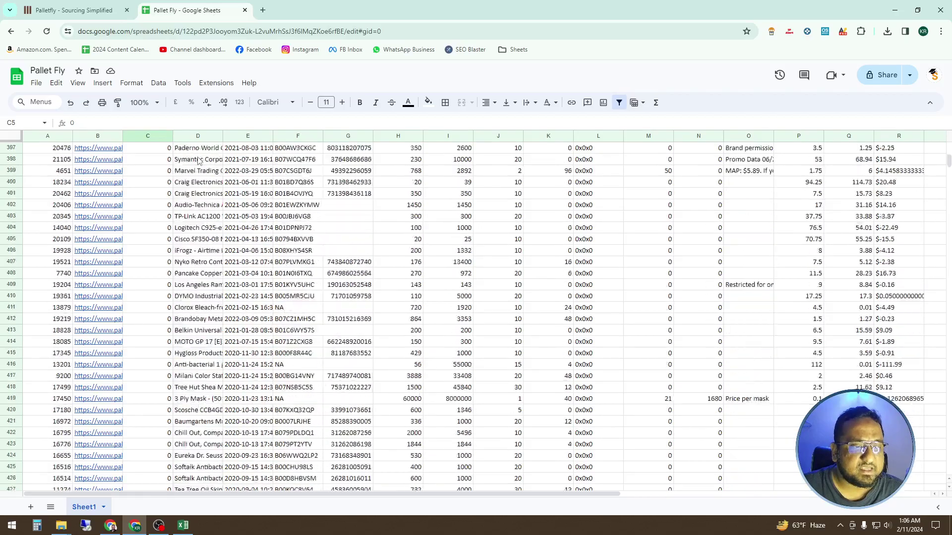
scroll(198, 160, down, 5)
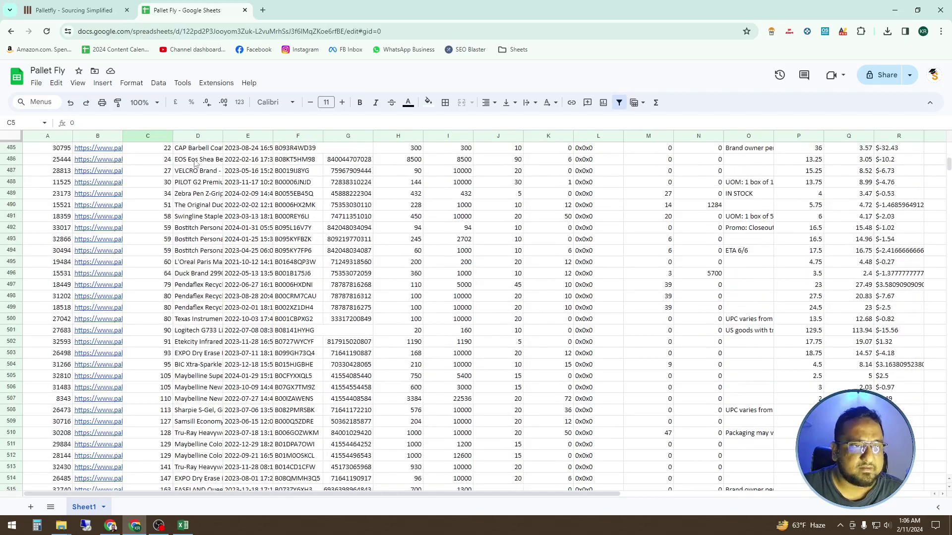
scroll(194, 164, up, 1)
scroll(194, 164, down, 1)
scroll(184, 179, up, 1)
click(166, 187)
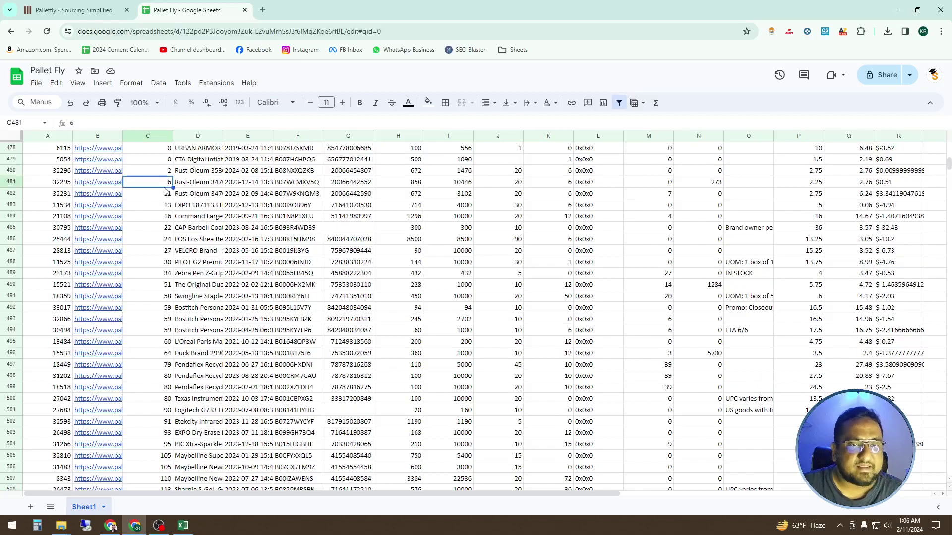
click(102, 184)
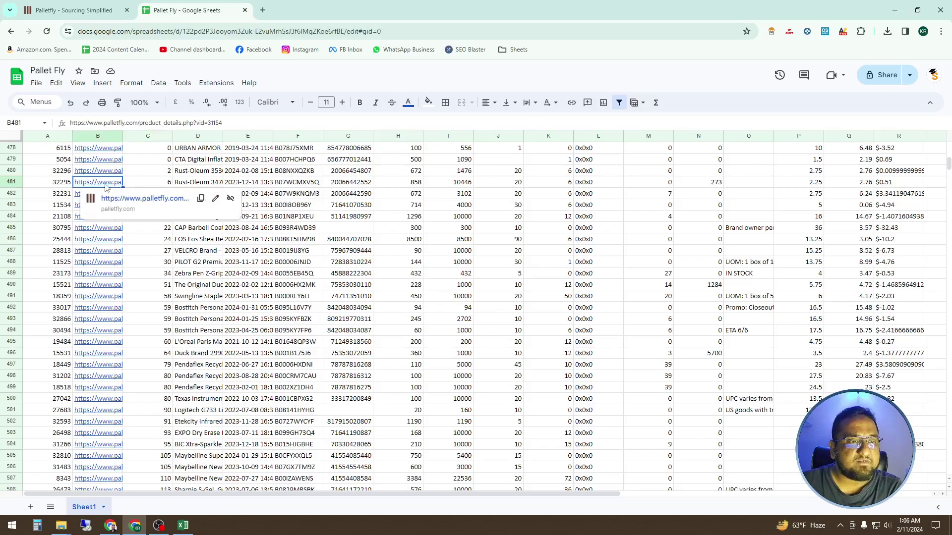
click(127, 200)
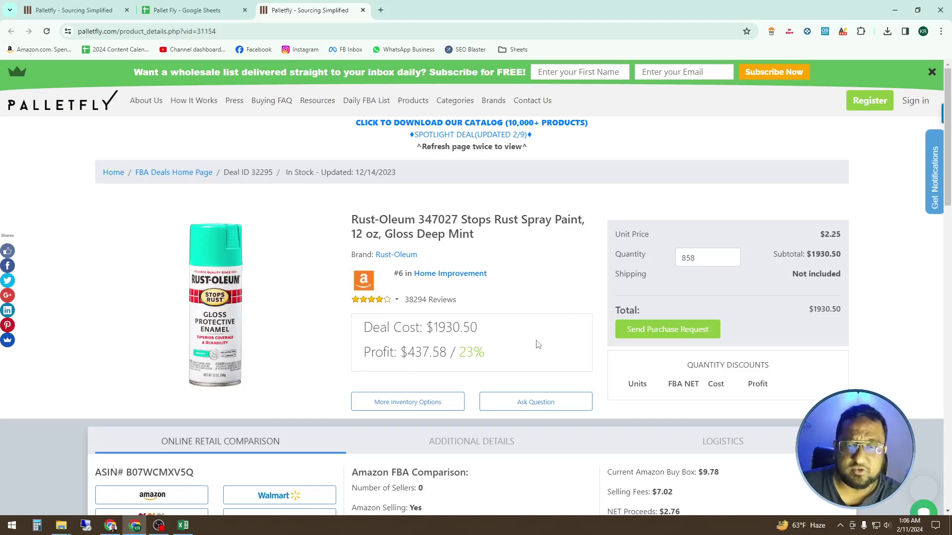
Review the Amazon FBA Comparison on the Palletfly page, including whether Amazon is selling, and open the product's Amazon listing.
scroll(540, 342, down, 3)
scroll(543, 337, down, 2)
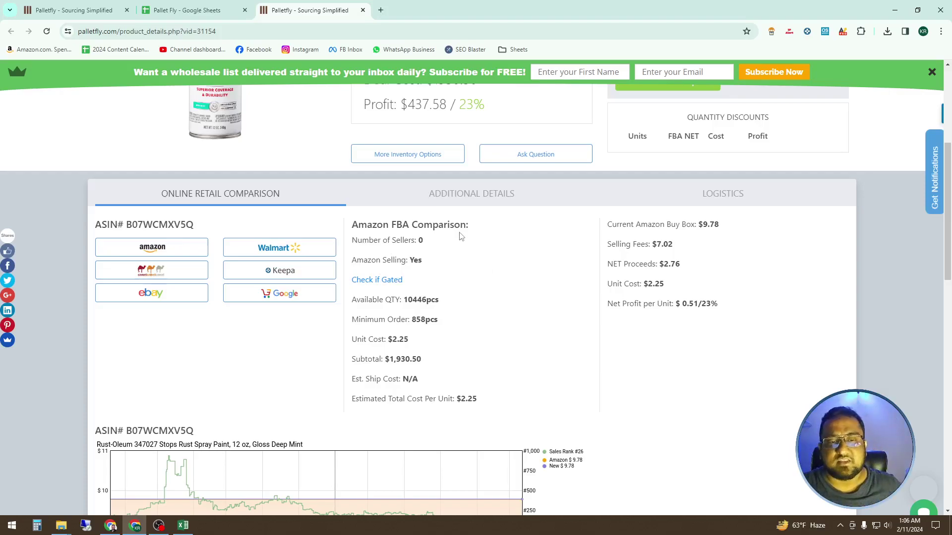
double_click(418, 260)
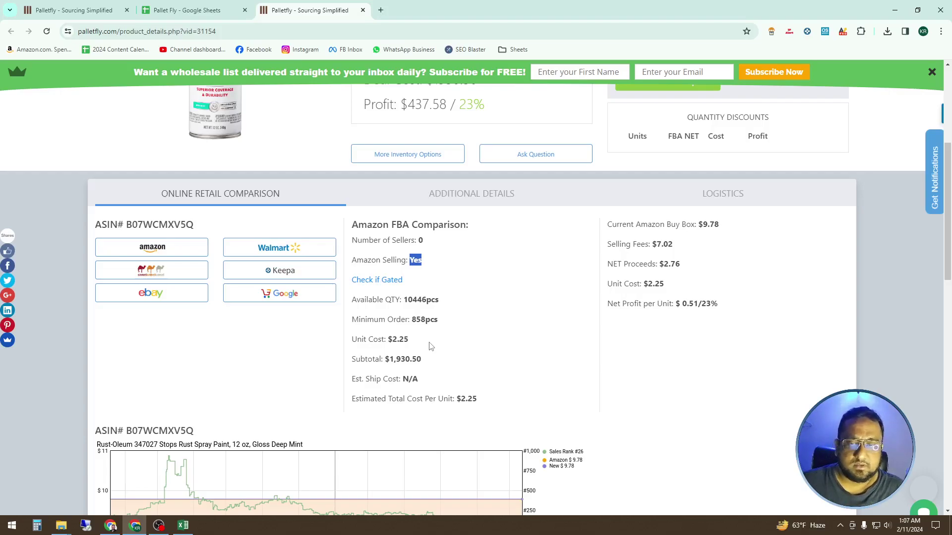
scroll(439, 346, down, 2)
scroll(452, 333, up, 2)
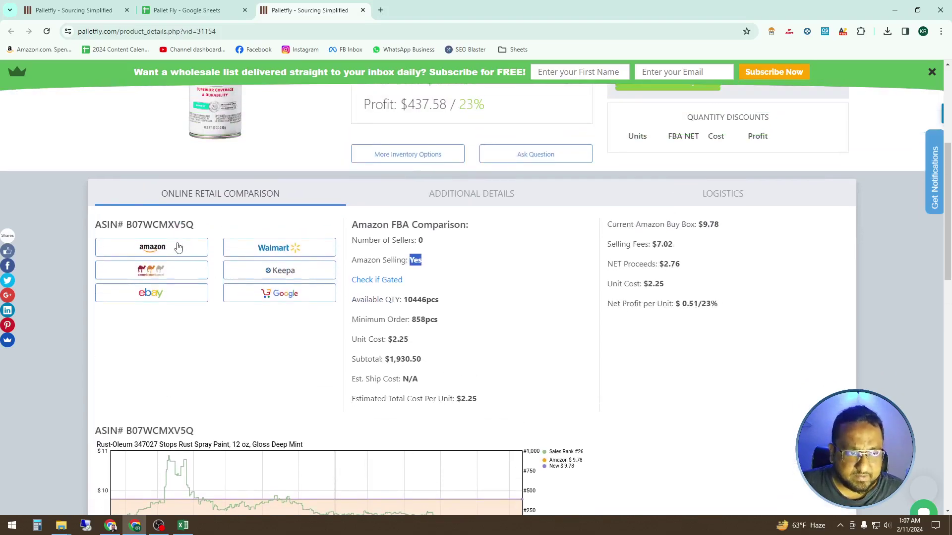
click(179, 247)
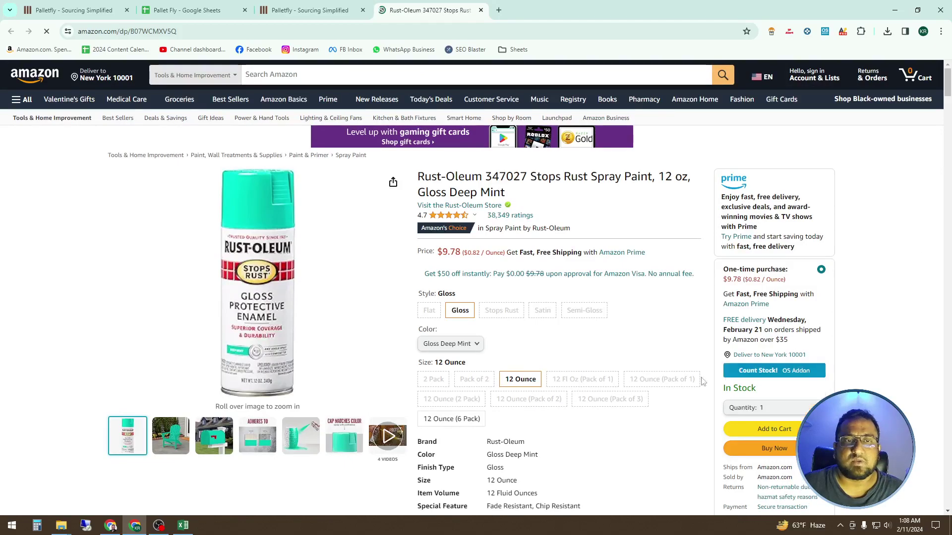
Look over the Amazon listing and check its delivery location, keeping the current US zip code.
scroll(672, 356, down, 7)
scroll(651, 415, up, 5)
scroll(651, 415, up, 1)
click(883, 191)
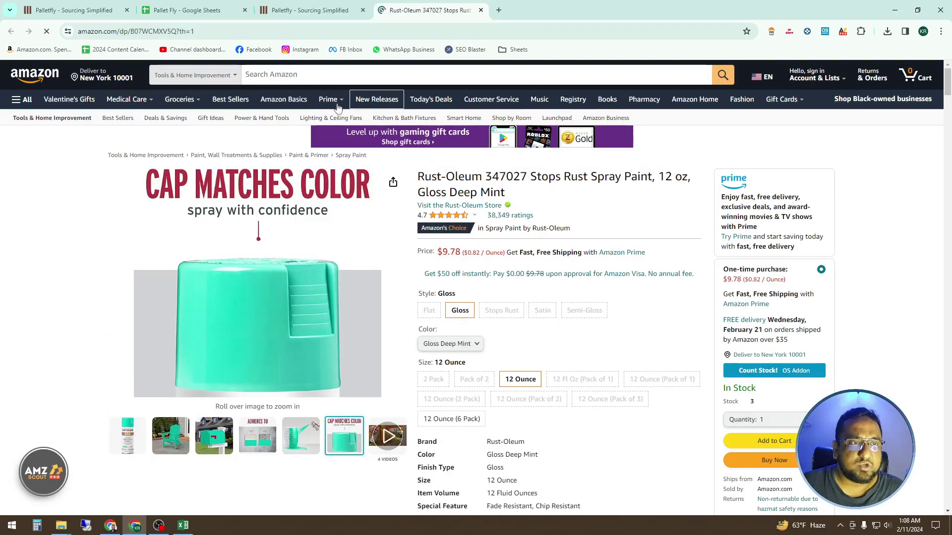
click(104, 80)
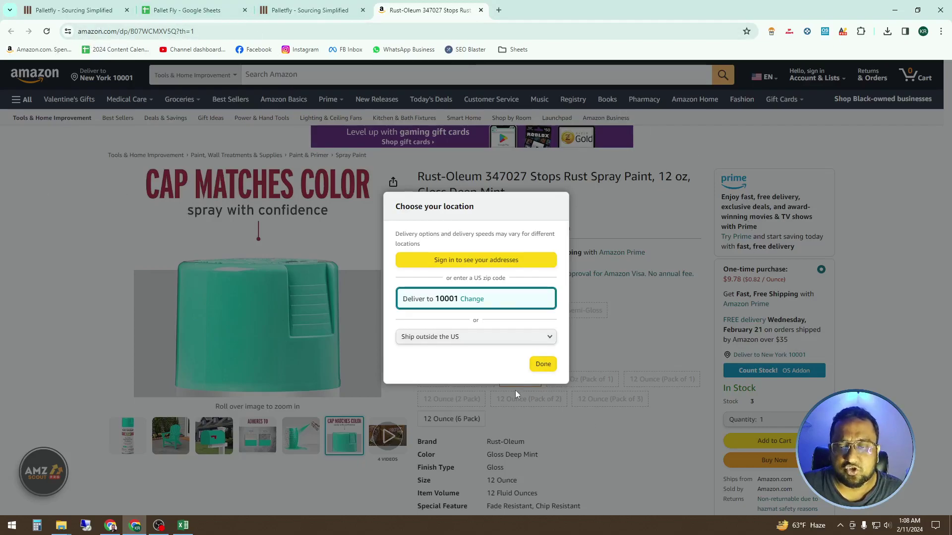
click(543, 365)
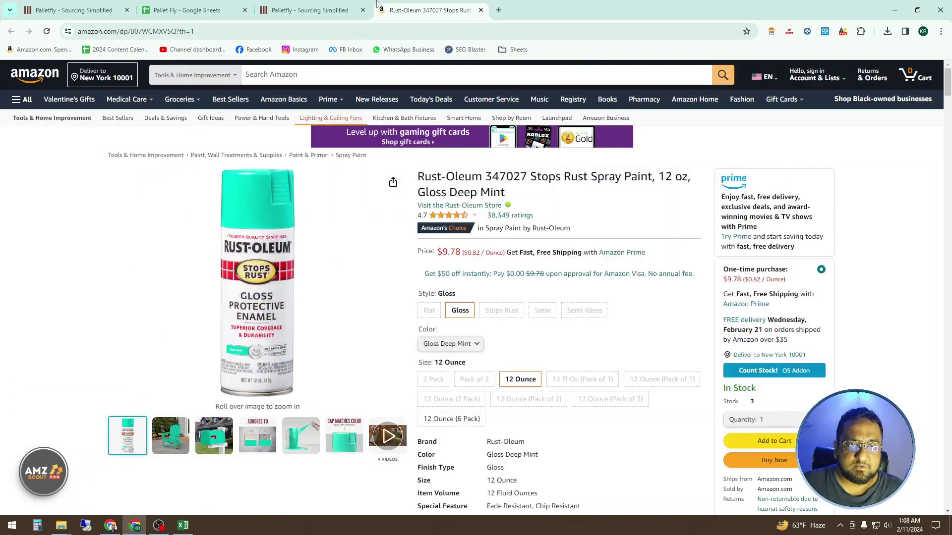
Compare the Palletfly deal page with the Amazon listing's price and the AMZScout panel's seller and product rank data.
click(307, 10)
scroll(380, 241, up, 5)
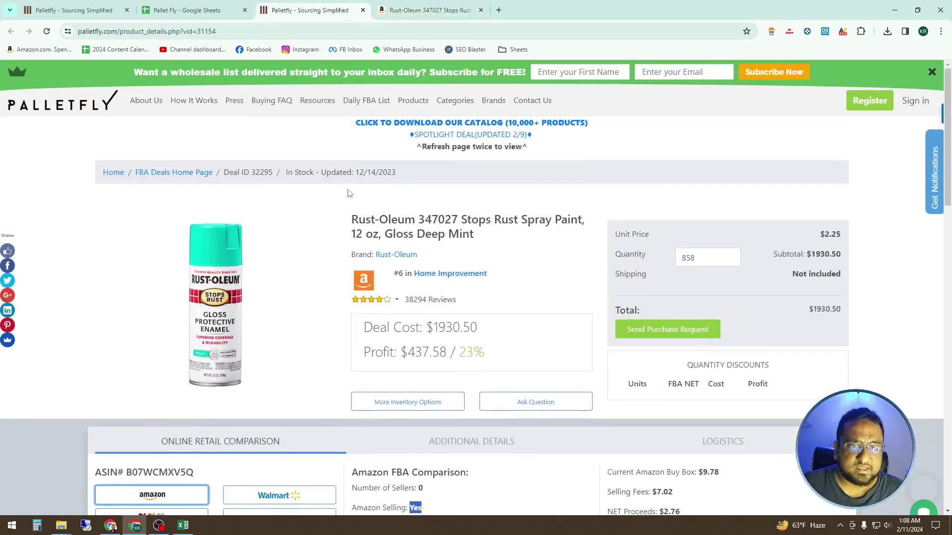
click(475, 14)
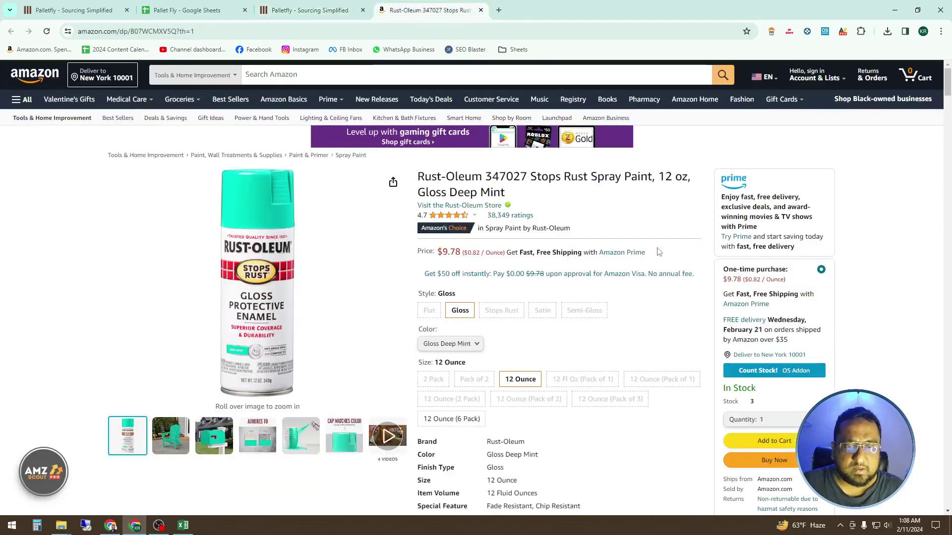
scroll(659, 251, down, 4)
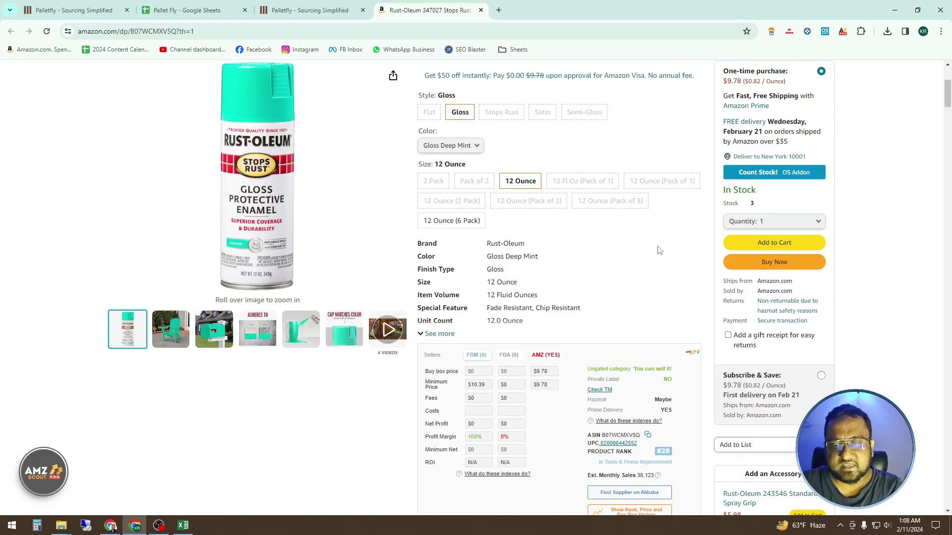
scroll(659, 251, down, 2)
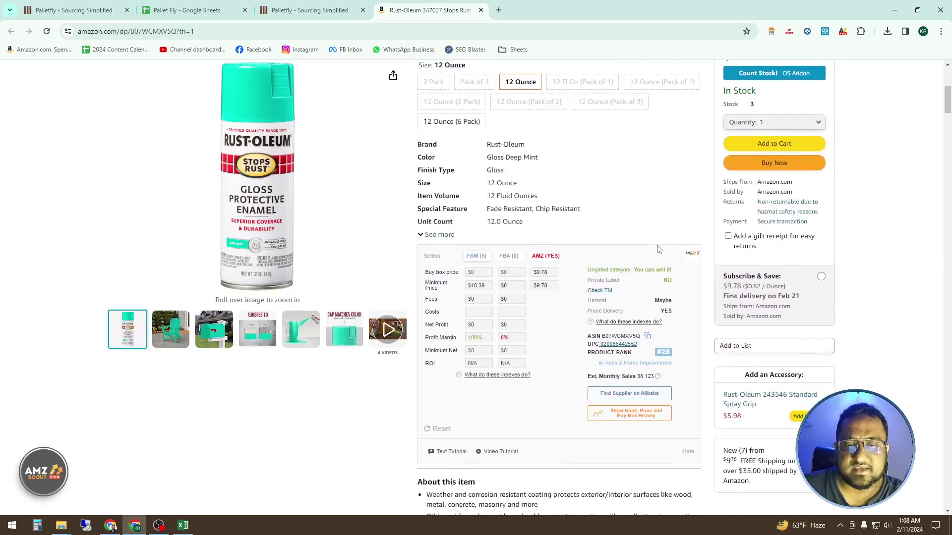
scroll(659, 250, up, 5)
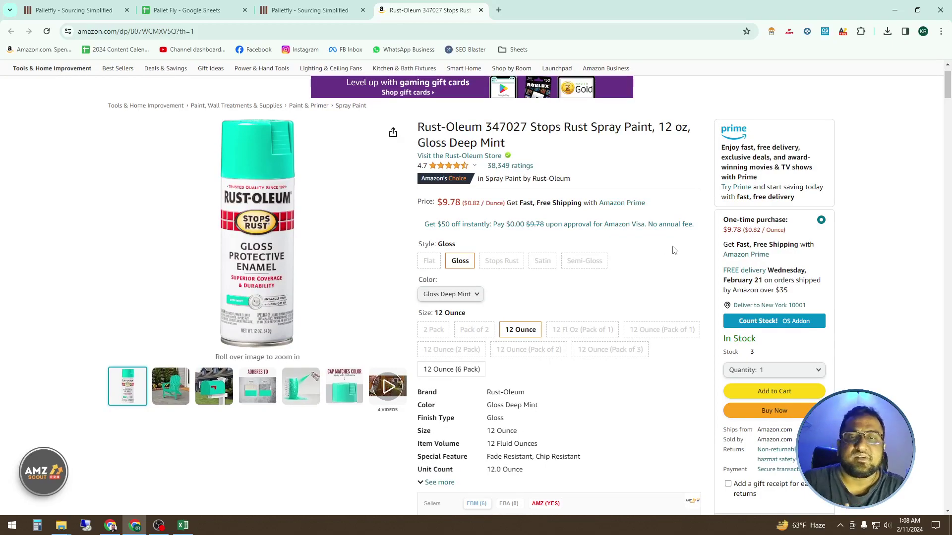
Locate the Best Sellers Rank in the Amazon listing's Additional Information and highlight its label and Tools & Home Improvement rank number.
scroll(674, 249, down, 5)
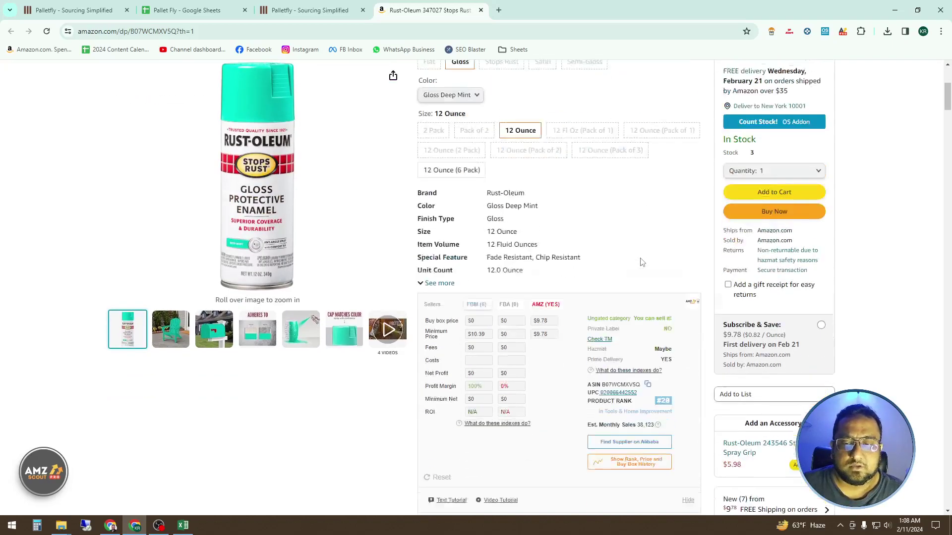
scroll(514, 198, down, 5)
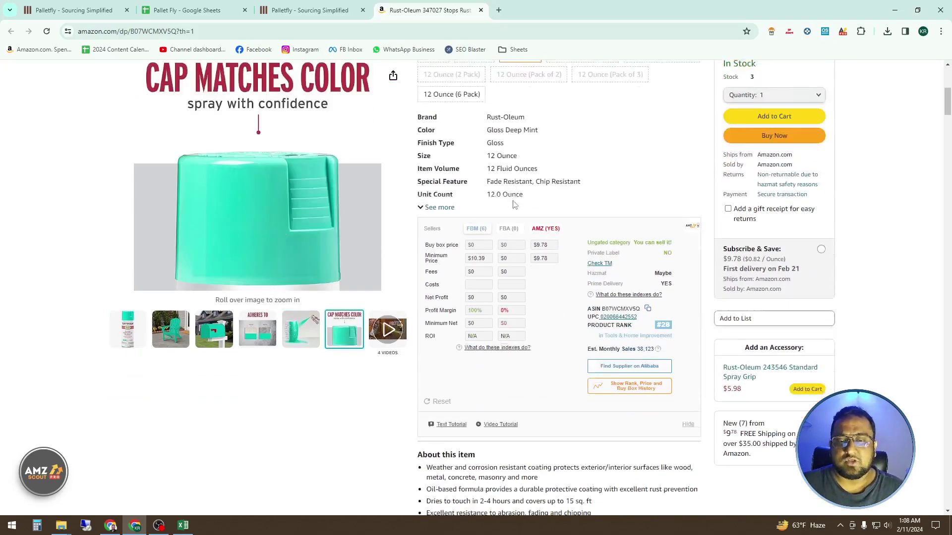
scroll(513, 198, down, 12)
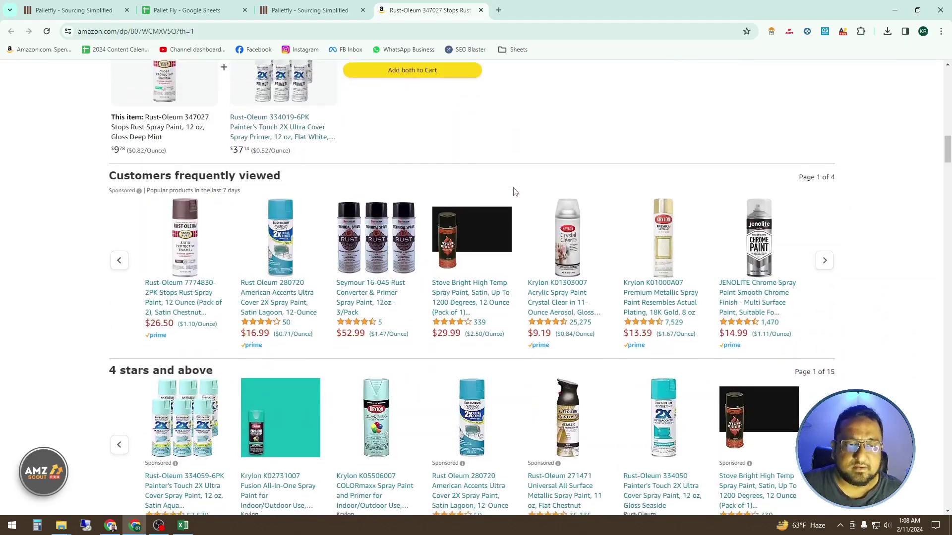
scroll(514, 192, down, 18)
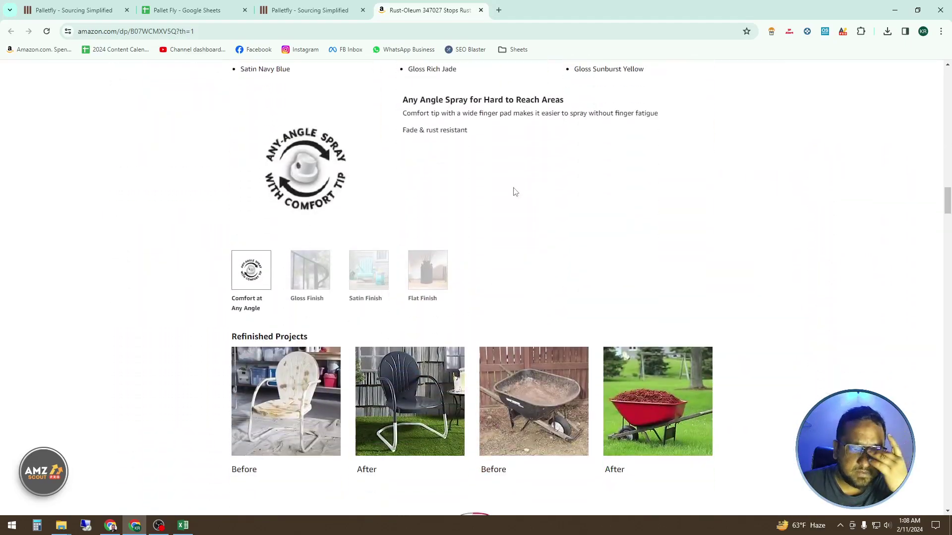
scroll(513, 191, down, 20)
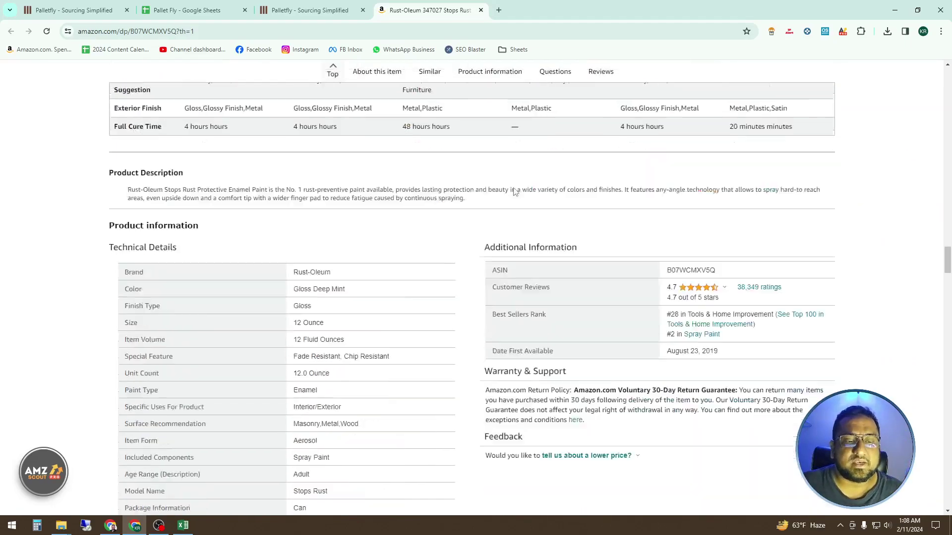
scroll(515, 192, up, 4)
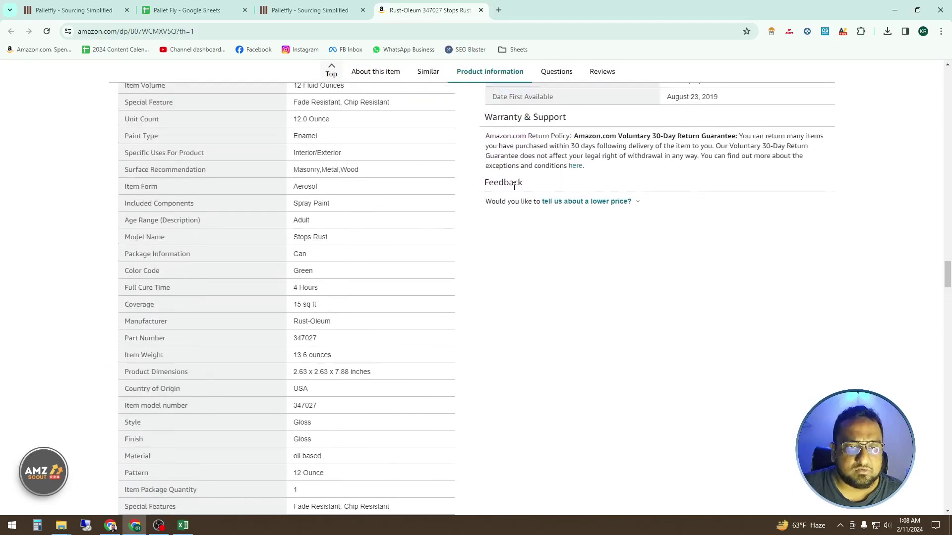
scroll(514, 184, up, 2)
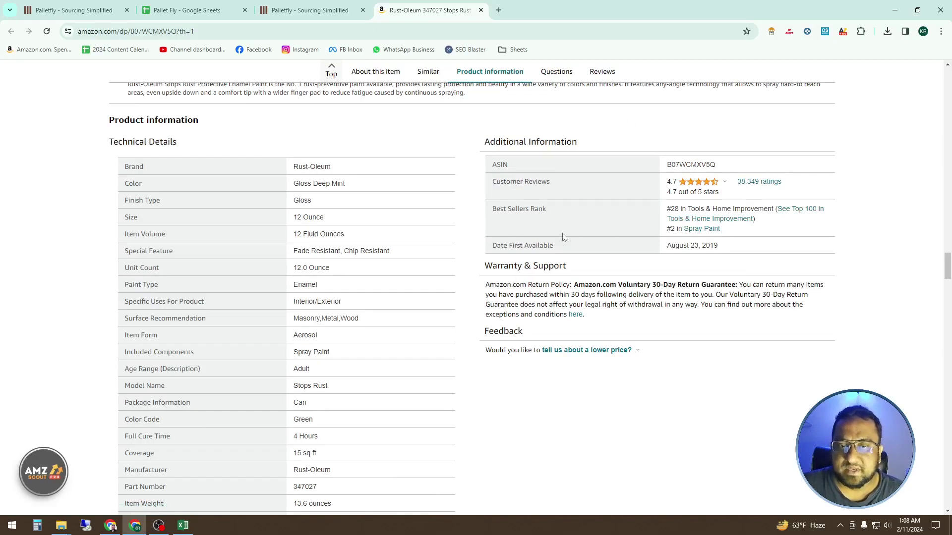
drag(559, 212, 497, 212)
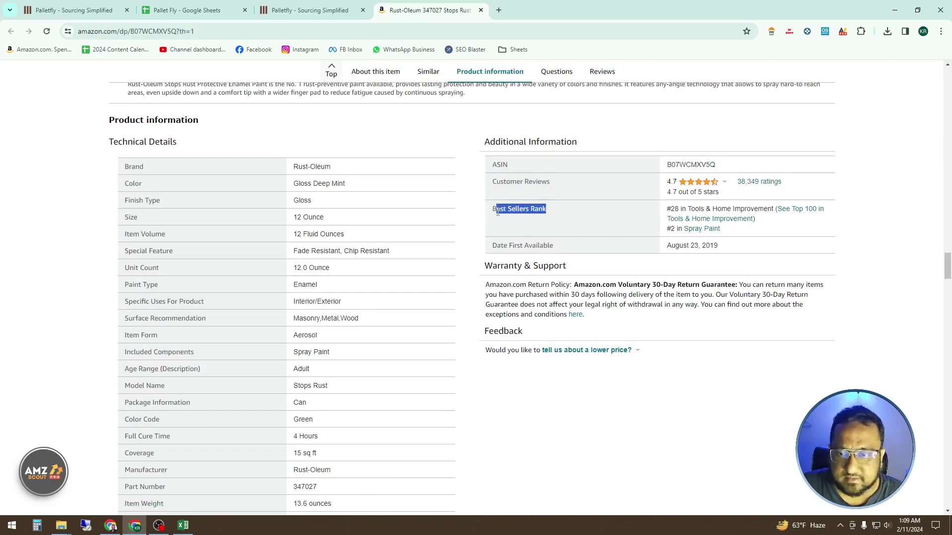
click(675, 211)
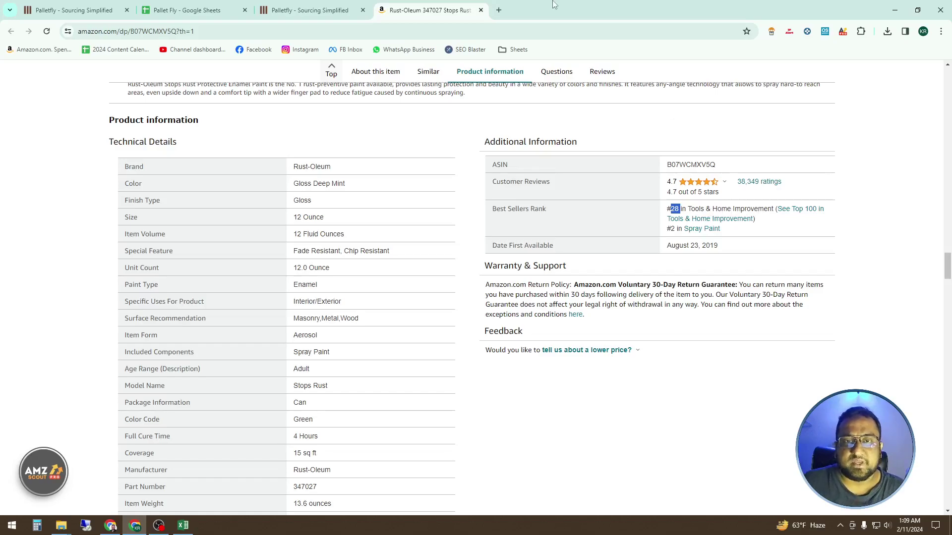
Search Google for "sales estimator" and open Jungle Scout's free Amazon Sales Estimator in its own tab beside the Amazon listing.
click(499, 10)
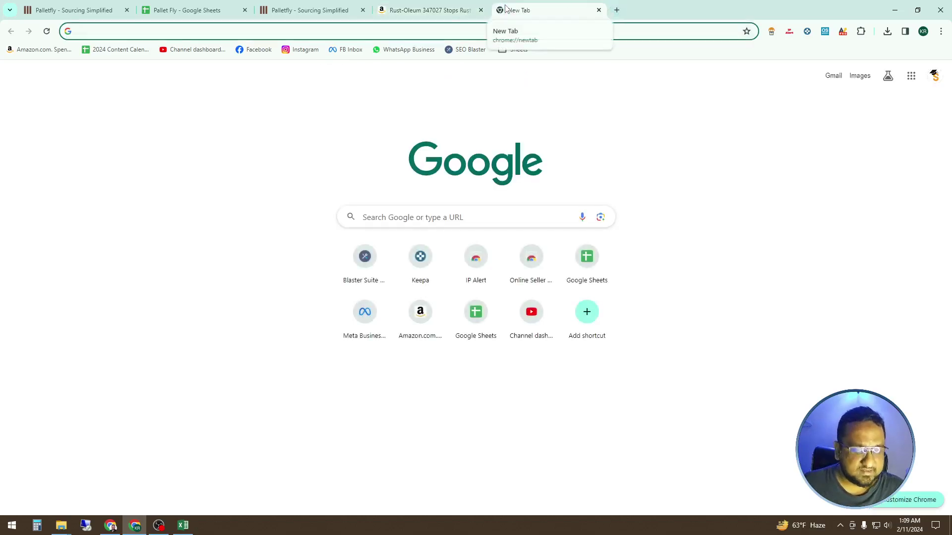
text(sales)
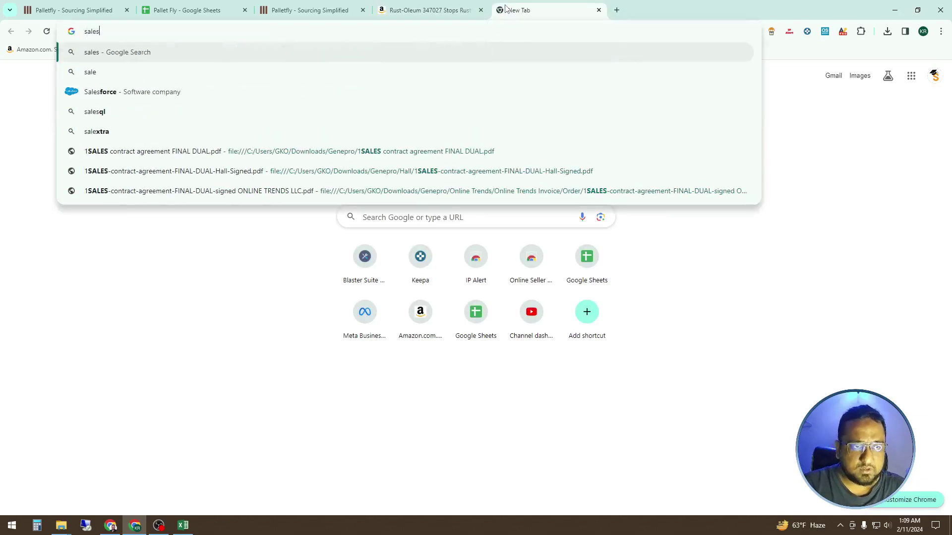
text( estimator)
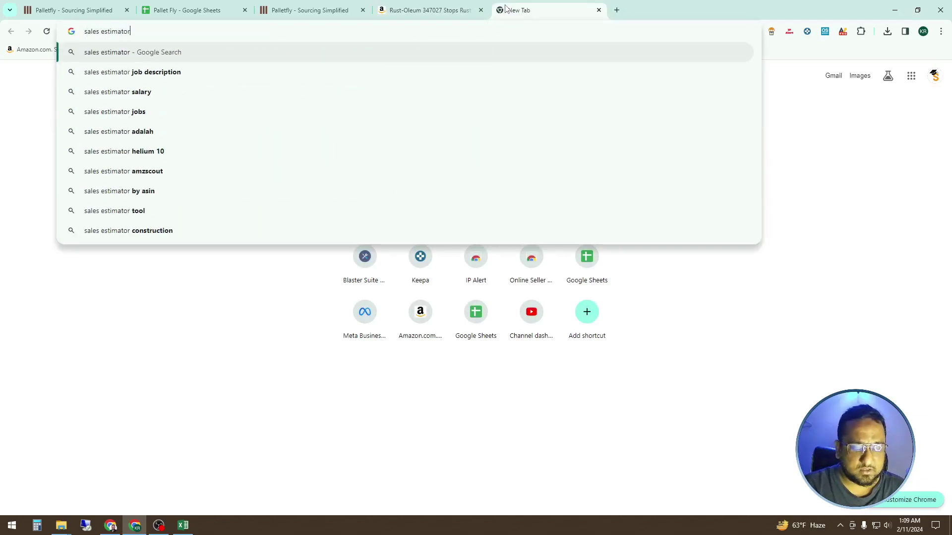
key(Return)
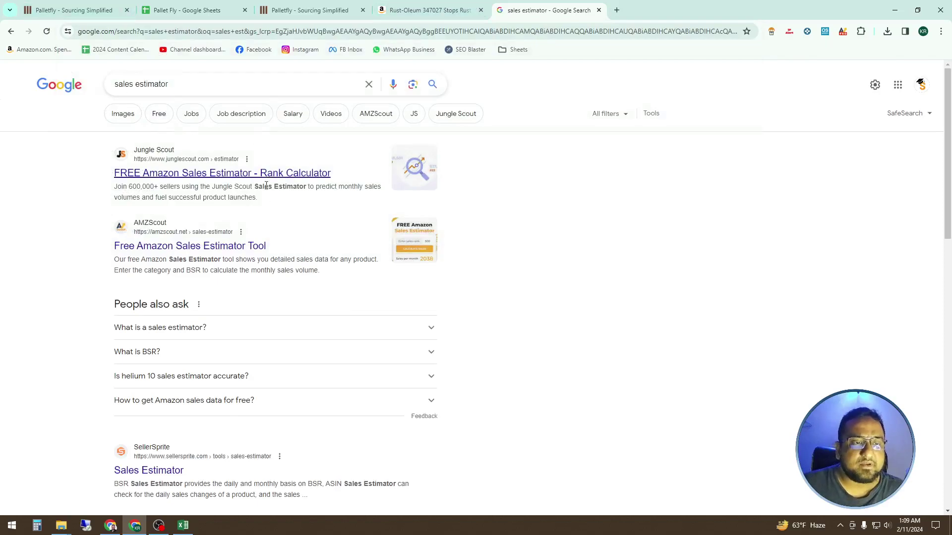
right_click(184, 181)
click(208, 186)
click(669, 10)
drag(670, 10, 510, 21)
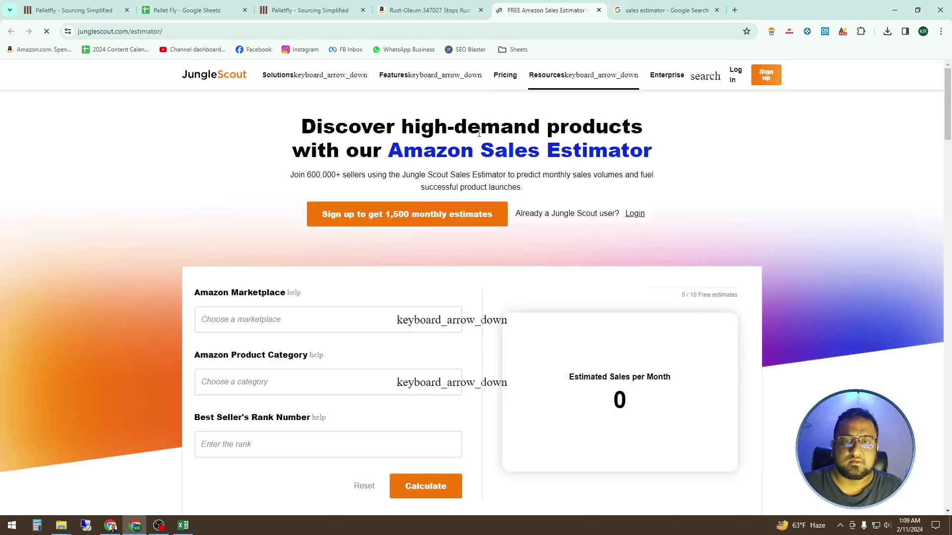
Accept the site's cookies and set the estimator's marketplace to United States of America and its category to Tools & Home Improvement.
scroll(437, 267, down, 1)
scroll(438, 267, down, 2)
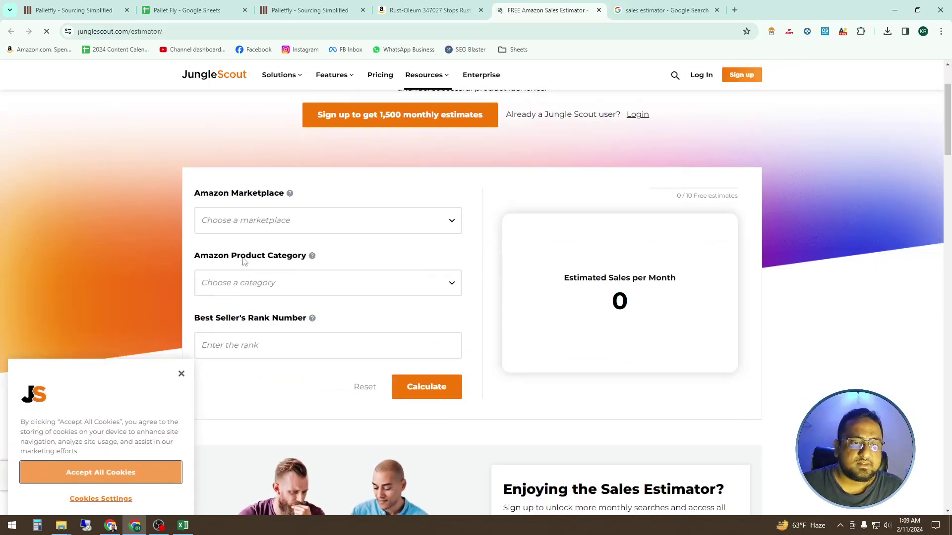
click(397, 221)
click(320, 247)
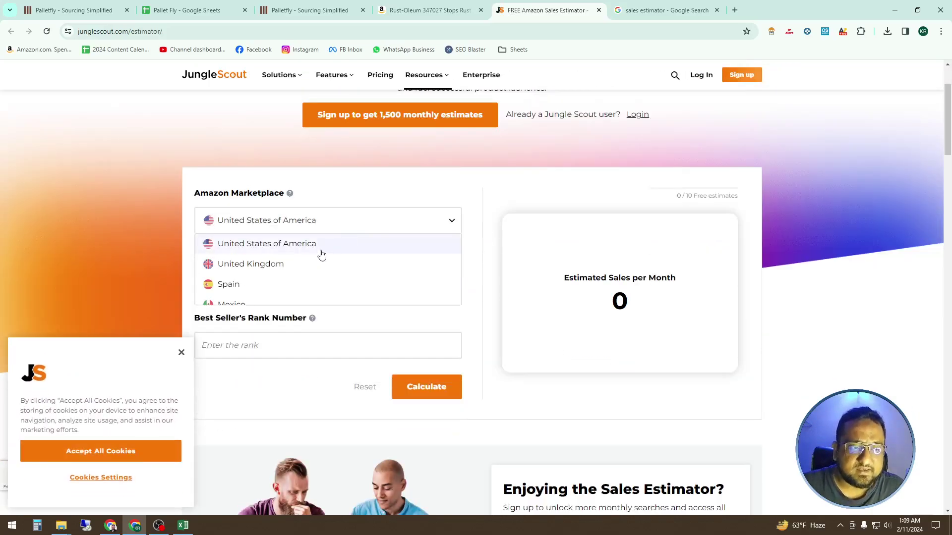
click(119, 454)
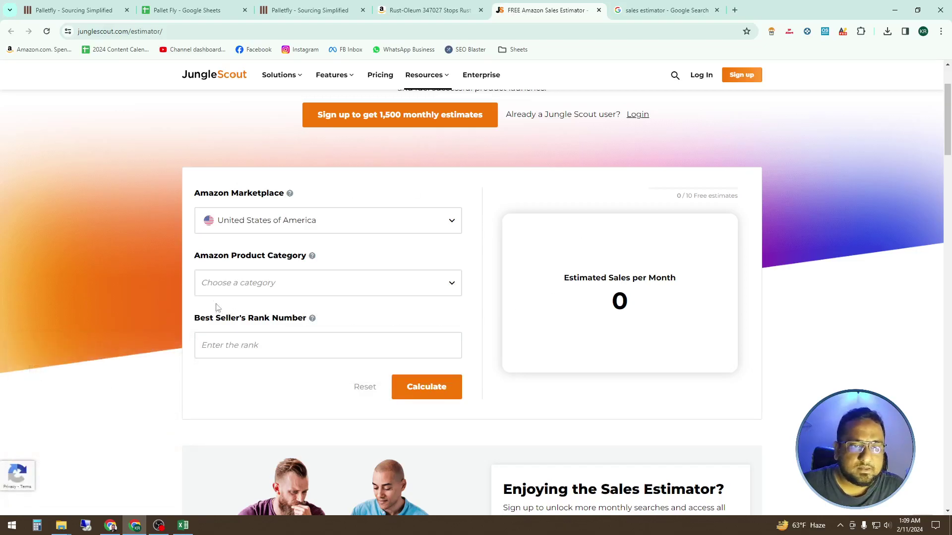
click(330, 294)
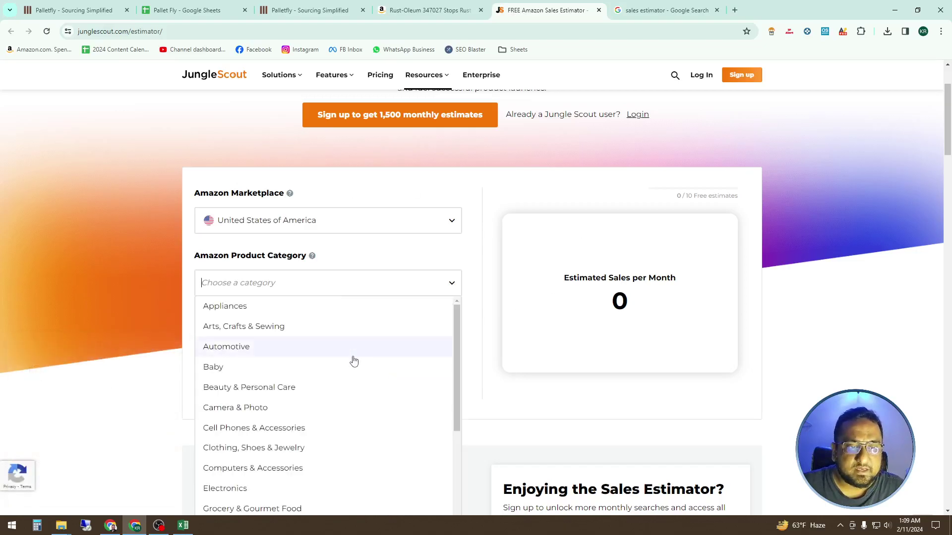
text(too)
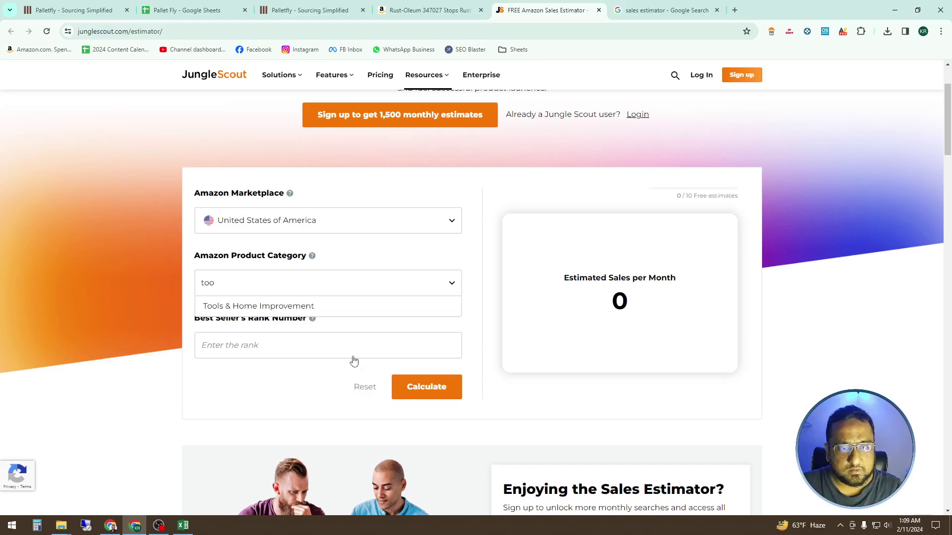
click(336, 305)
Copy the Best Sellers Rank 28 from the Amazon listing into the estimator, calculate the monthly sales and highlight the estimate.
mouse_move(424, 75)
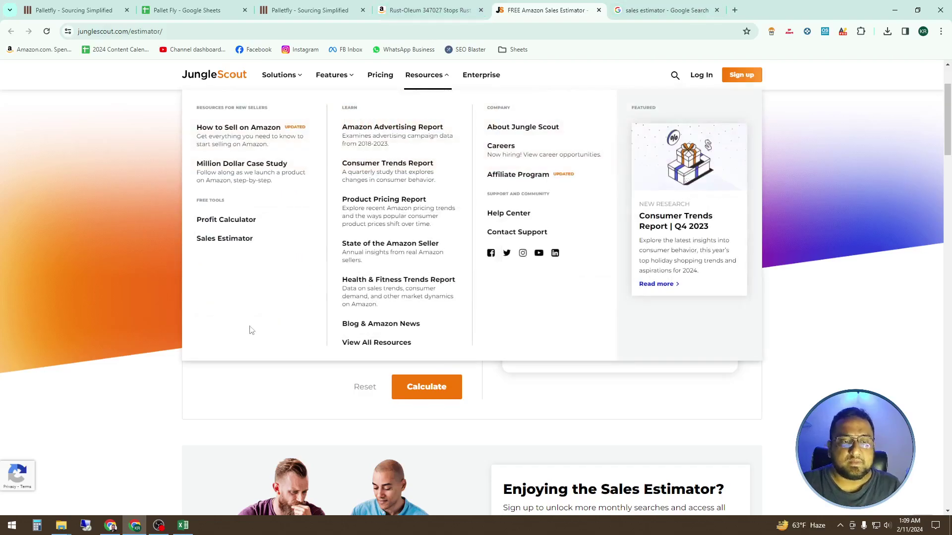
key(ctrl+v)
key(ctrl+a)
key(BackSpace)
key(ctrl+shift+Tab)
key(ctrl+c)
key(ctrl+Tab)
click(254, 353)
key(ctrl+v)
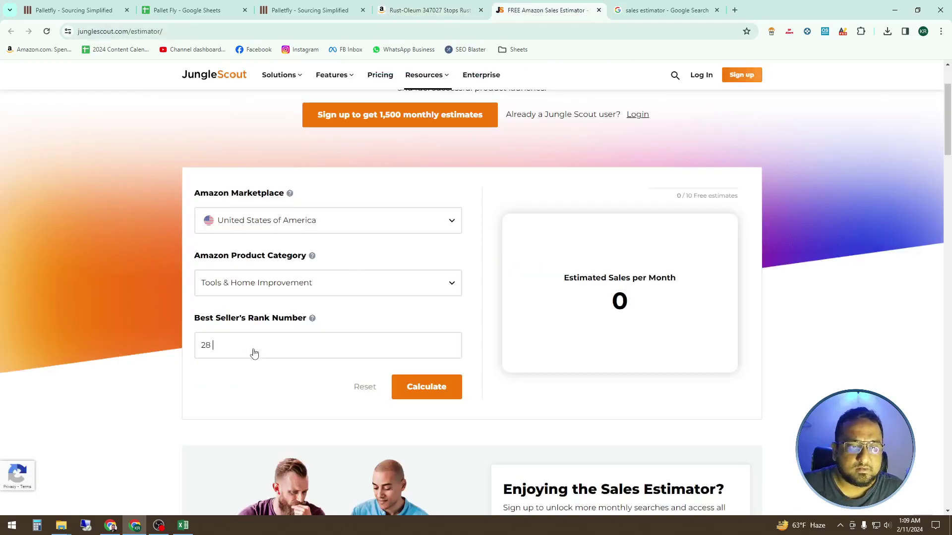
click(452, 388)
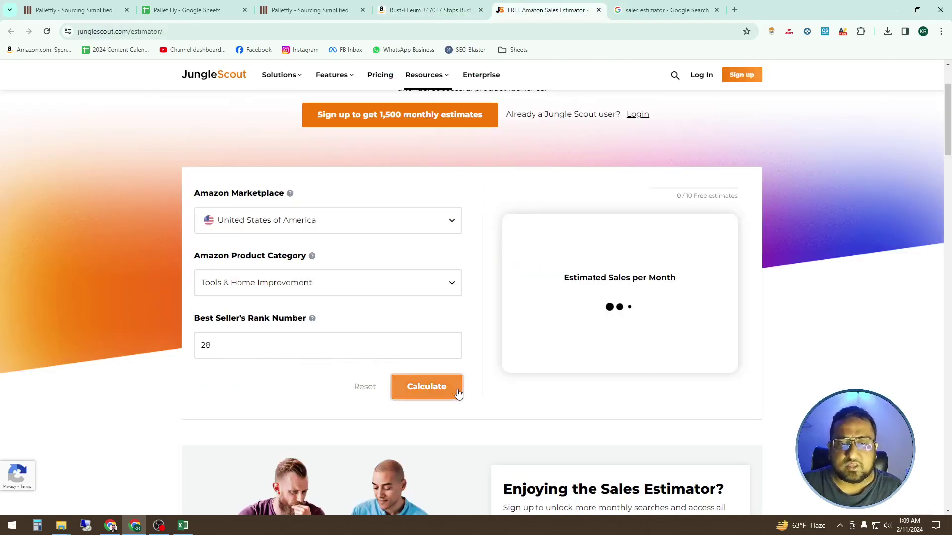
drag(667, 309, 587, 306)
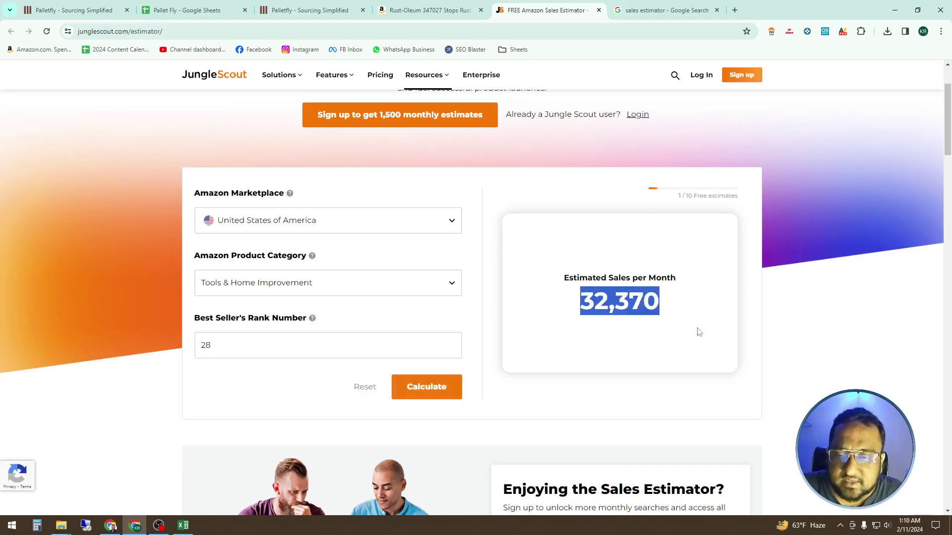
Compare the current Amazon Buy Box price on the Palletfly deal page with the price on the Amazon listing.
click(445, 4)
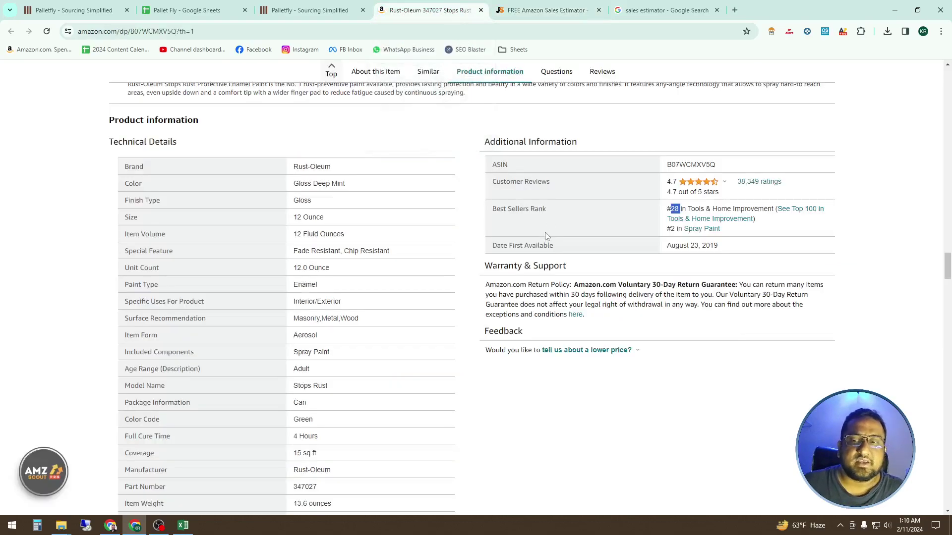
scroll(549, 233, up, 10)
scroll(549, 233, up, 10)
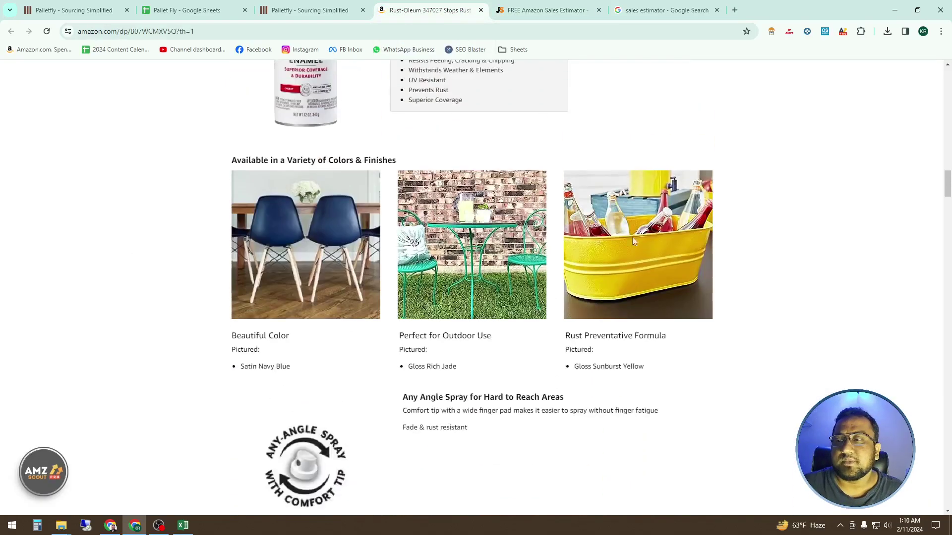
drag(947, 196, 947, 74)
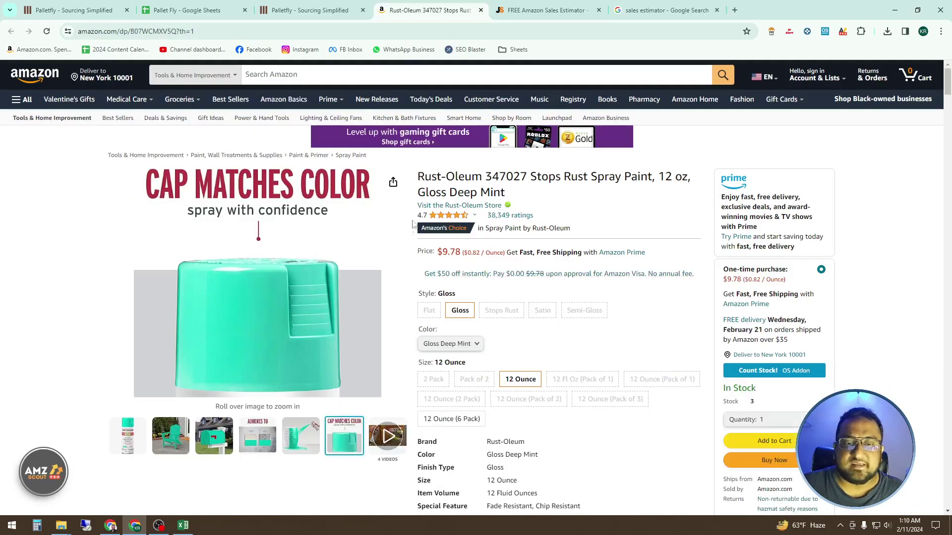
click(332, 6)
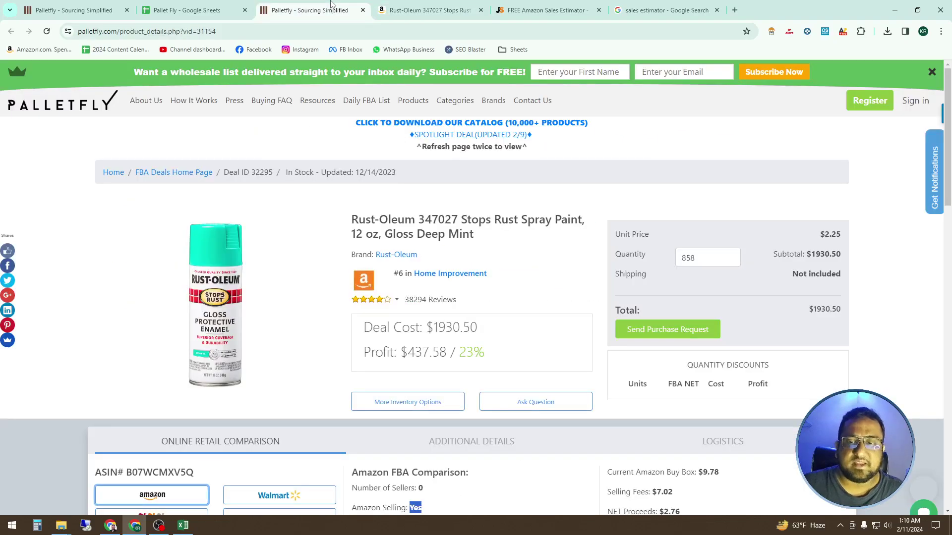
scroll(432, 271, down, 4)
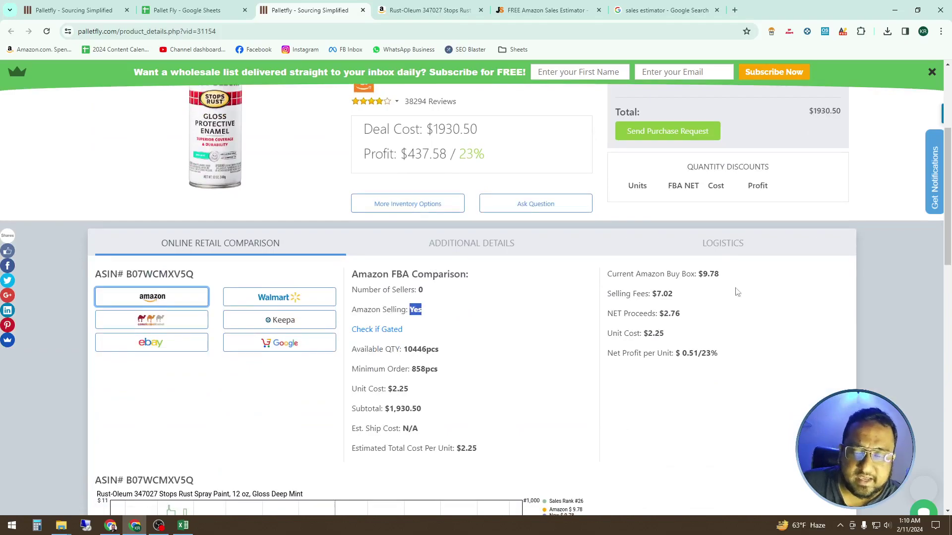
drag(721, 275, 699, 279)
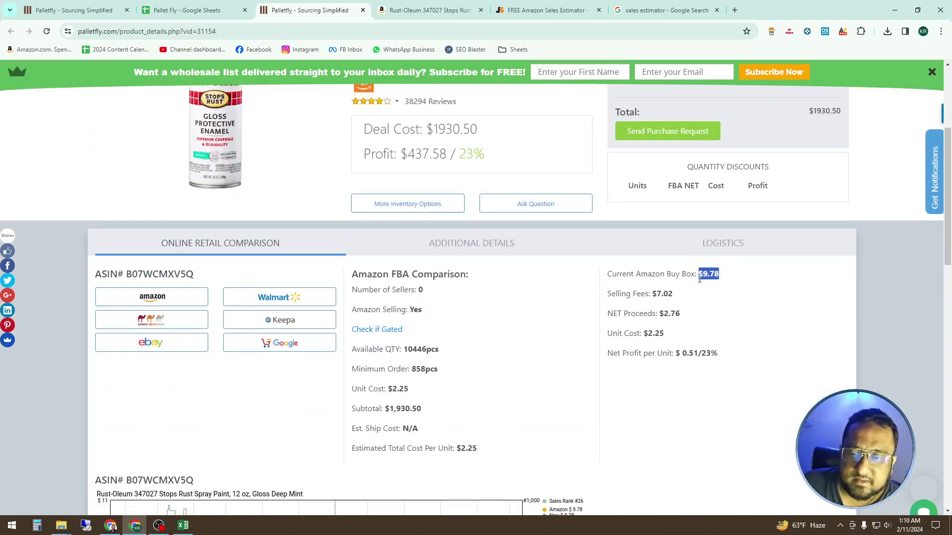
click(427, 10)
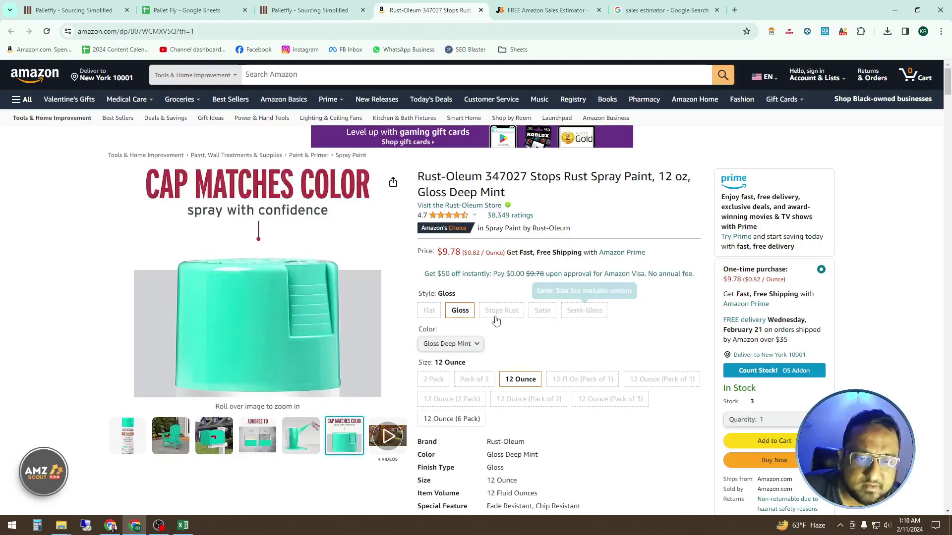
click(303, 9)
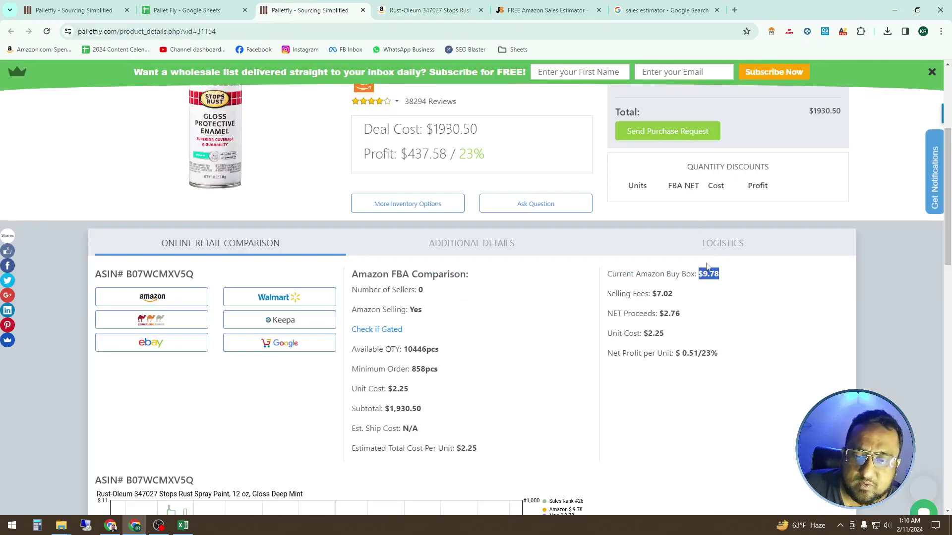
Highlight the unit cost on the Palletfly page and examine the AMZScout panel on the Amazon listing.
drag(672, 339, 650, 339)
click(429, 10)
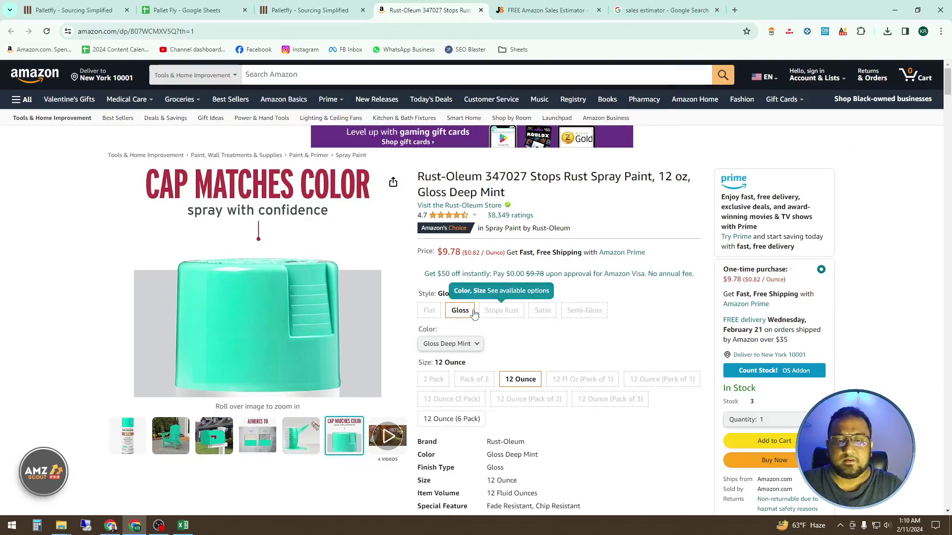
scroll(483, 296, down, 4)
scroll(483, 296, down, 3)
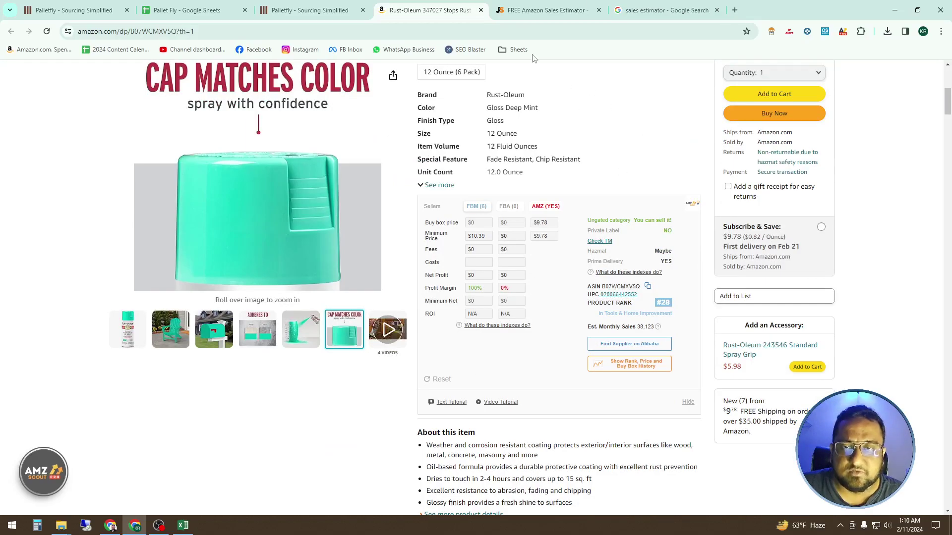
click(647, 8)
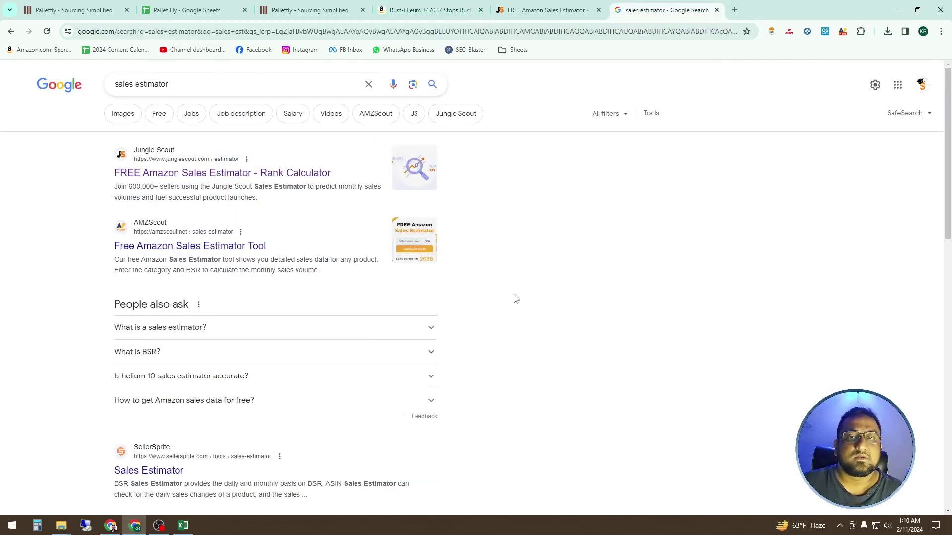
click(407, 5)
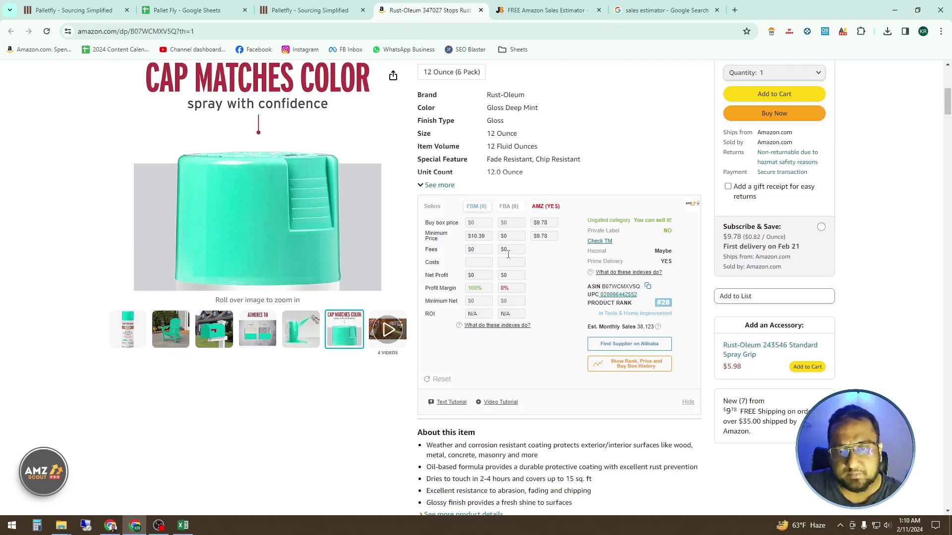
Check the Amazon listing's price and enter 9.78 as the FBA minimum price in the AMZScout panel.
scroll(550, 288, up, 7)
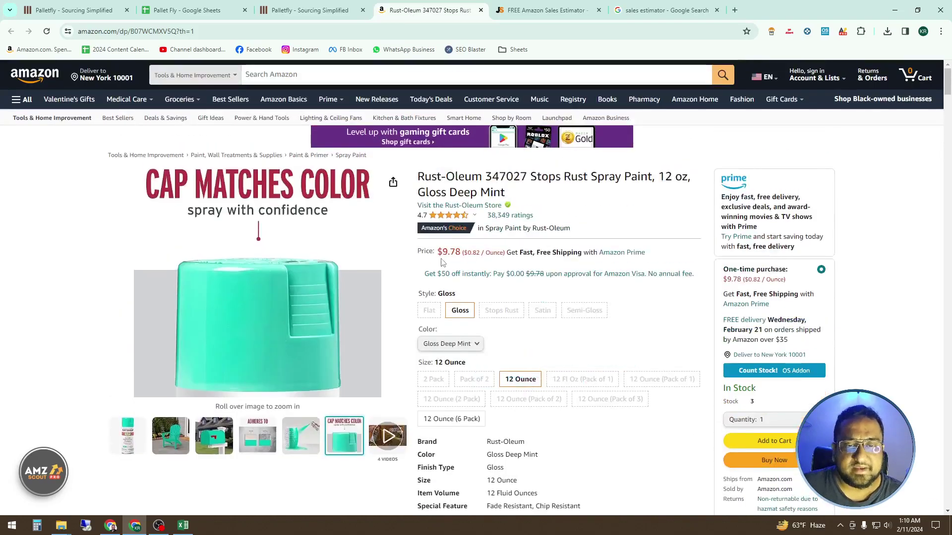
drag(438, 253, 464, 254)
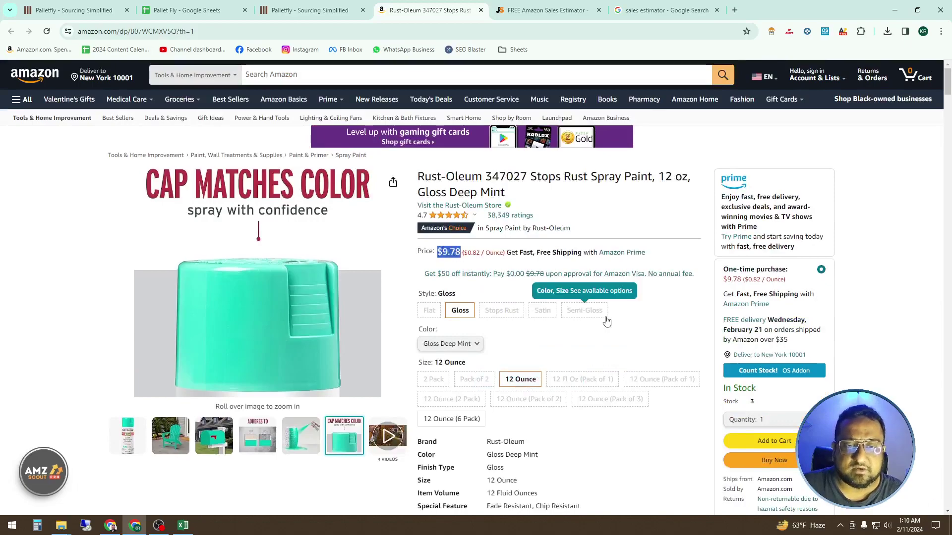
scroll(605, 322, down, 6)
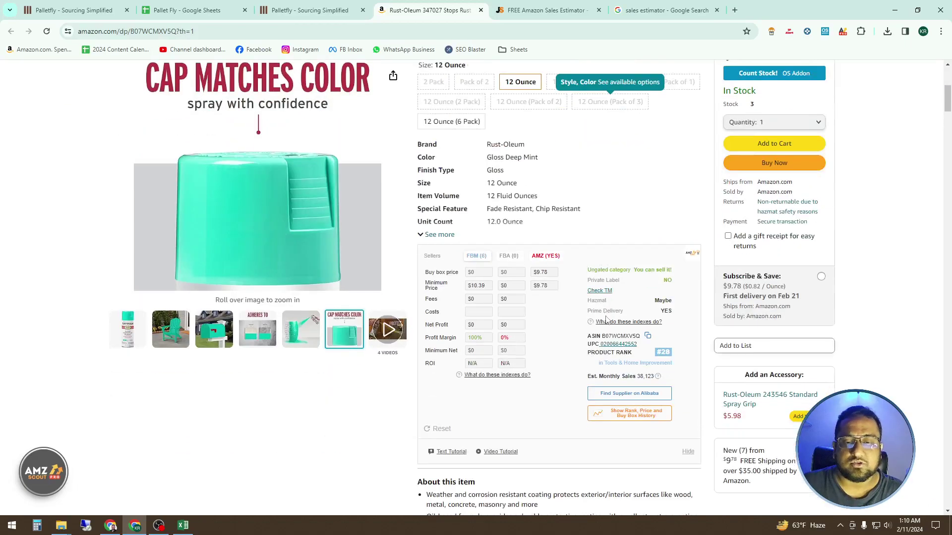
click(519, 285)
text(9.78)
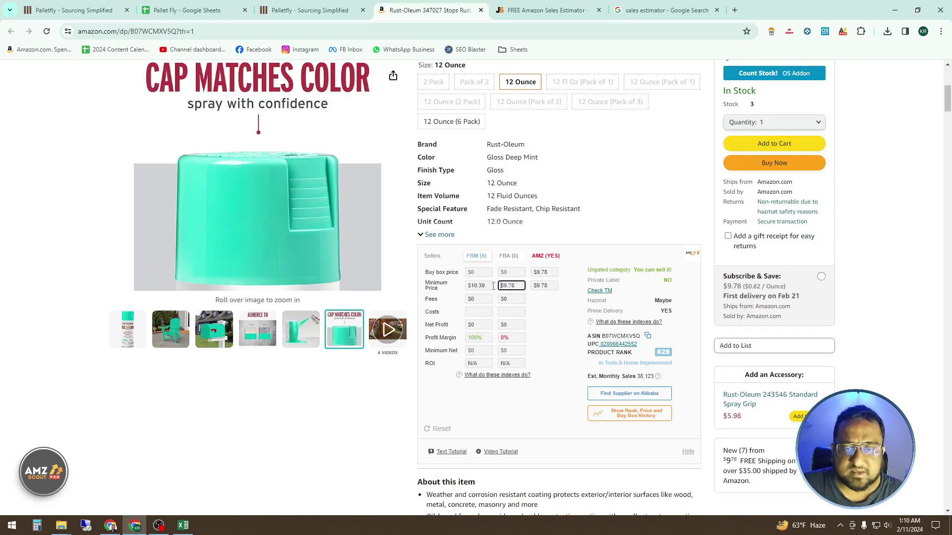
Check Palletfly's unit cost and set the FBA costs in the AMZScout panel to $3.25.
click(513, 311)
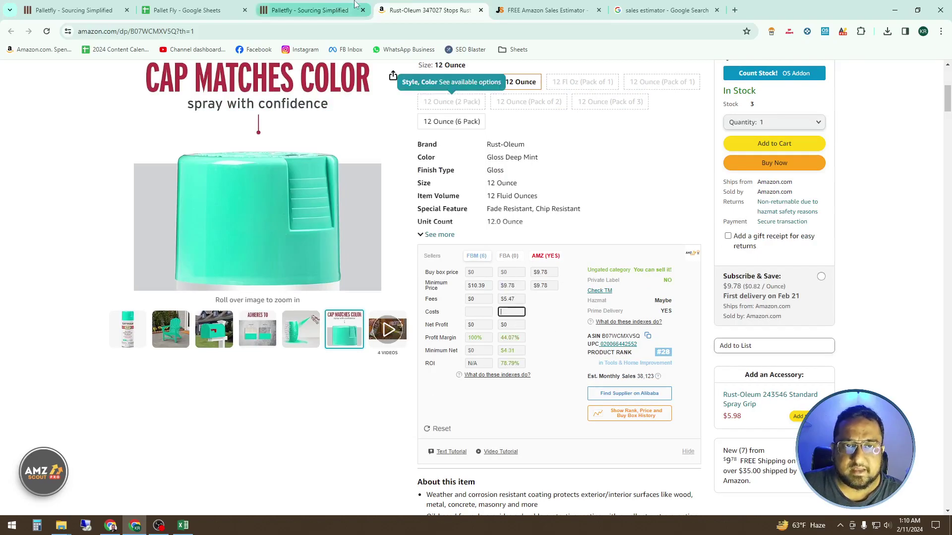
click(312, 10)
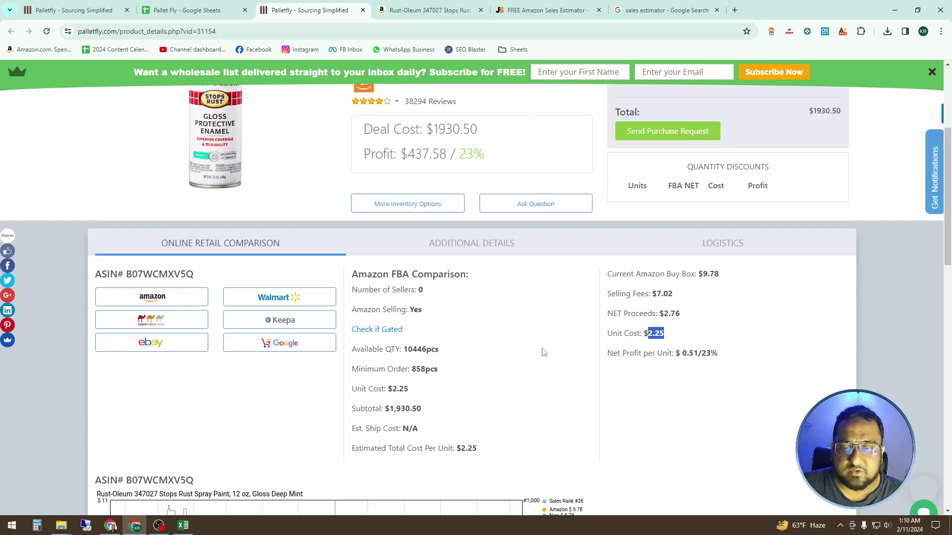
click(402, 7)
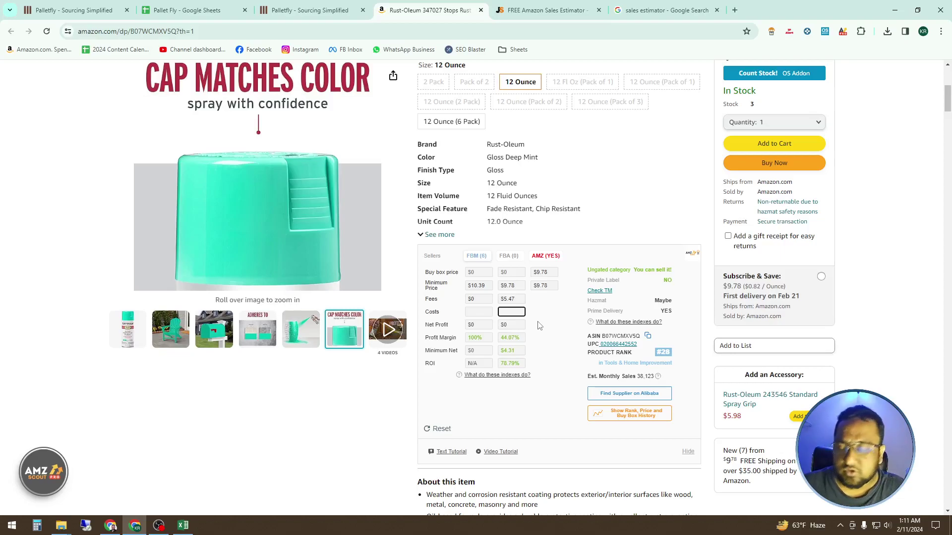
text(.25)
click(539, 325)
Examine the FBA profit margin and minimum net in the AMZScout panel, highlighting both values.
double_click(506, 337)
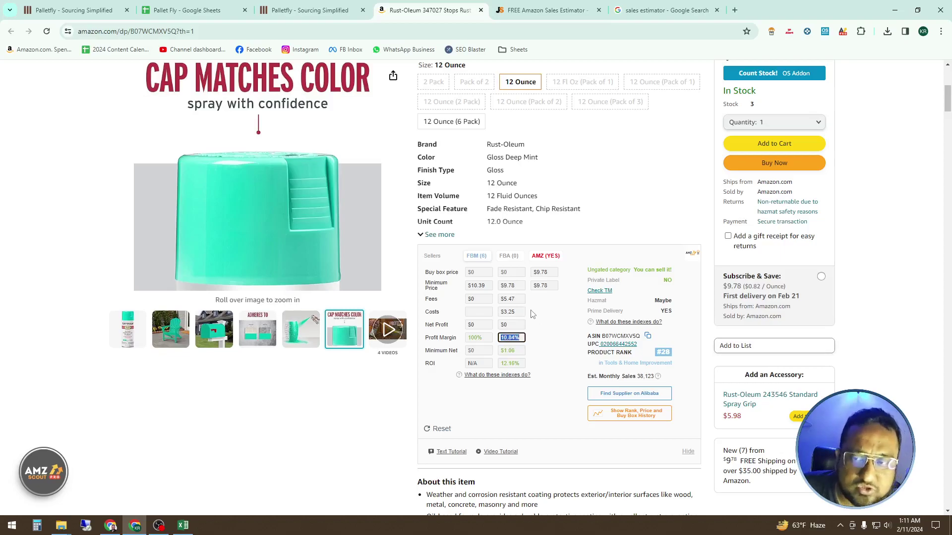
drag(521, 337, 501, 352)
click(561, 363)
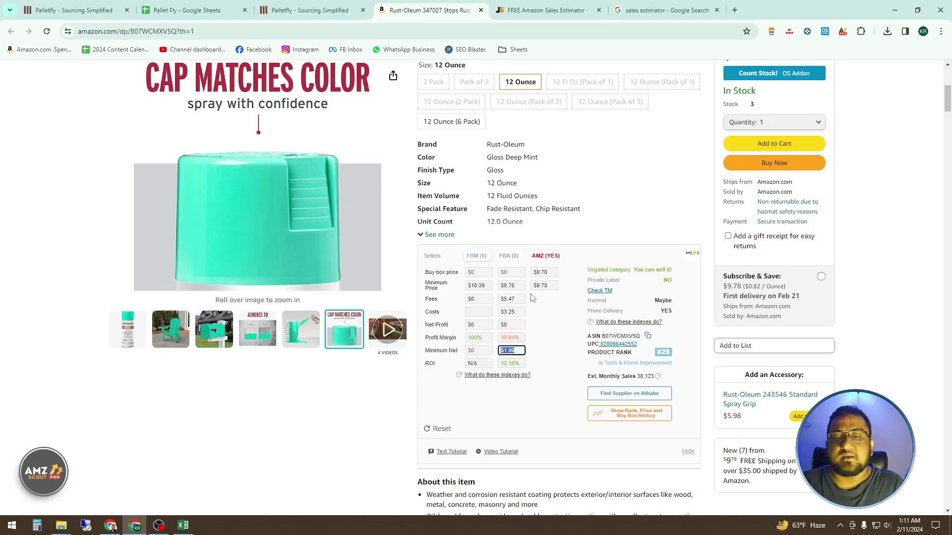
Compare the spray paint's Palletfly unit cost with the FBA minimum net in AMZScout, and review both product pages.
click(293, 9)
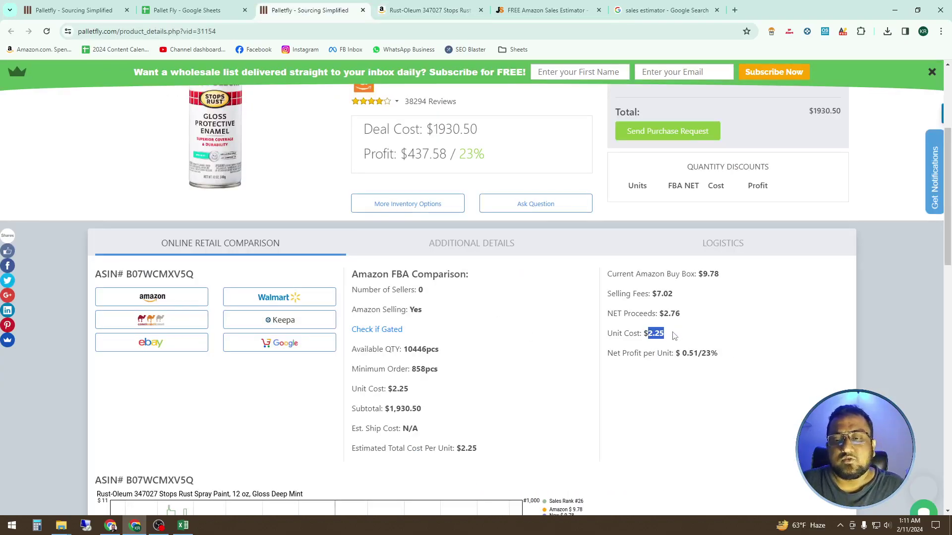
click(431, 10)
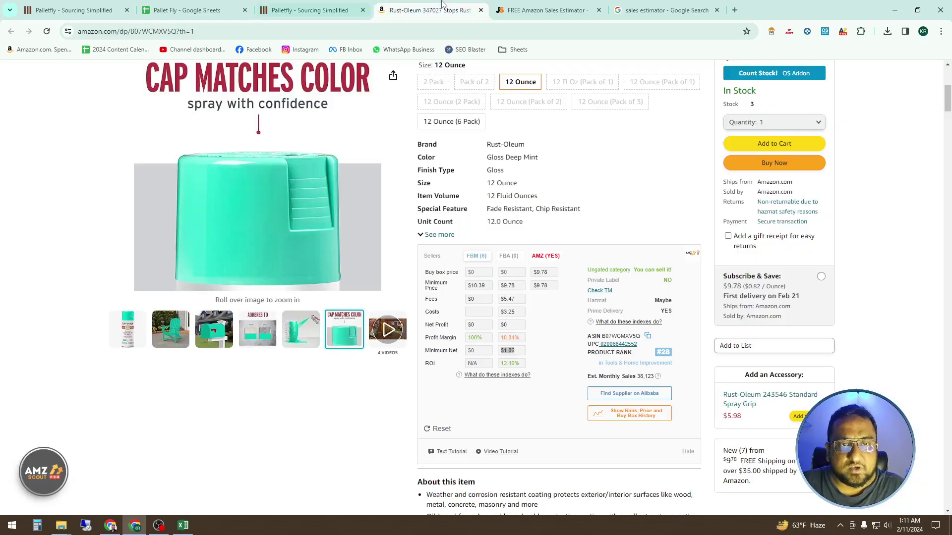
click(519, 351)
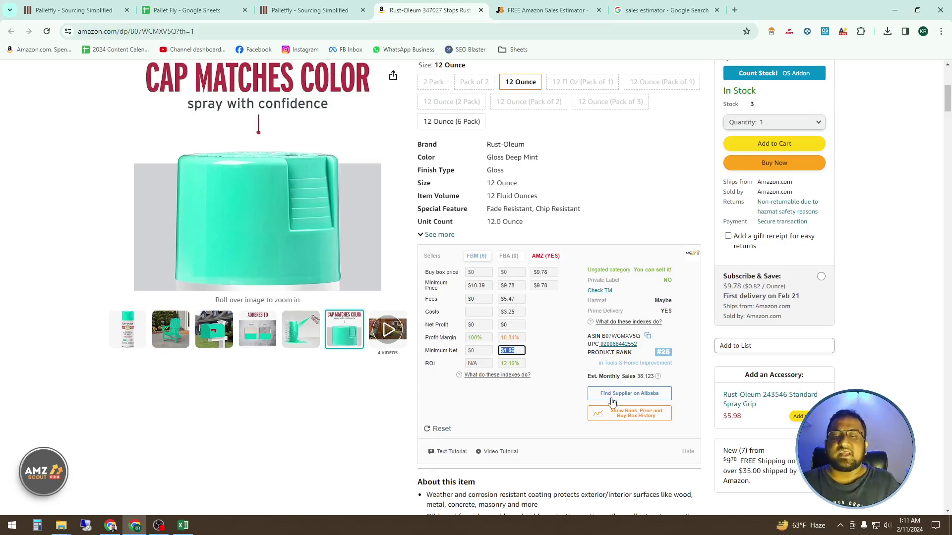
scroll(554, 402, up, 6)
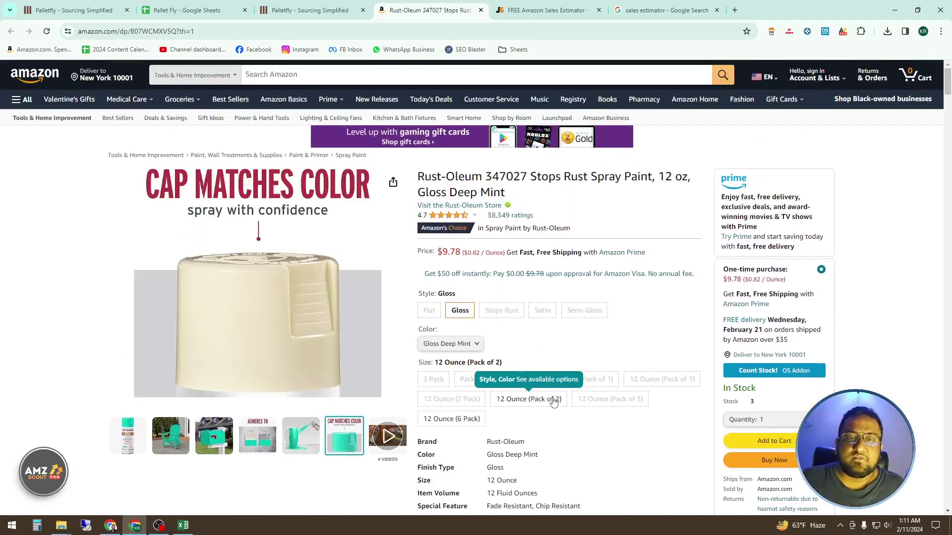
click(313, 4)
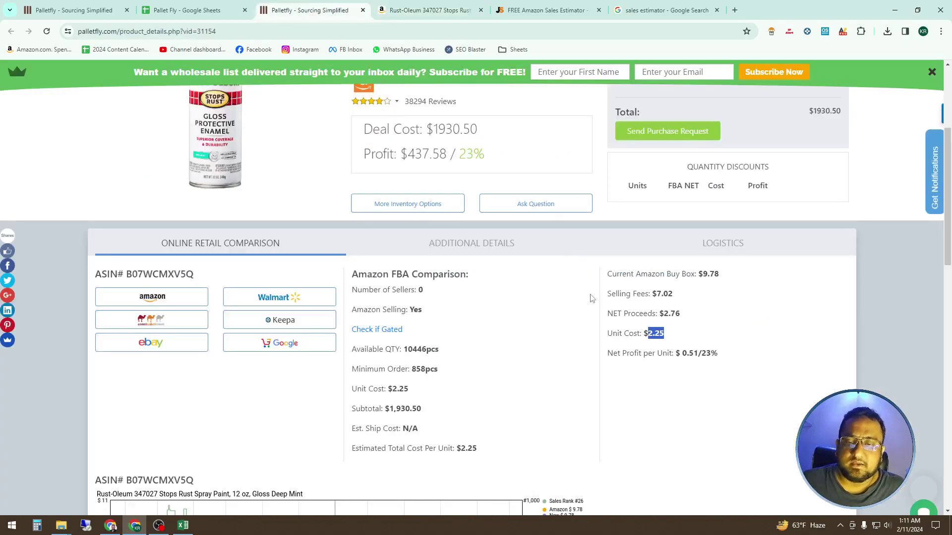
scroll(614, 427, up, 3)
scroll(615, 426, down, 3)
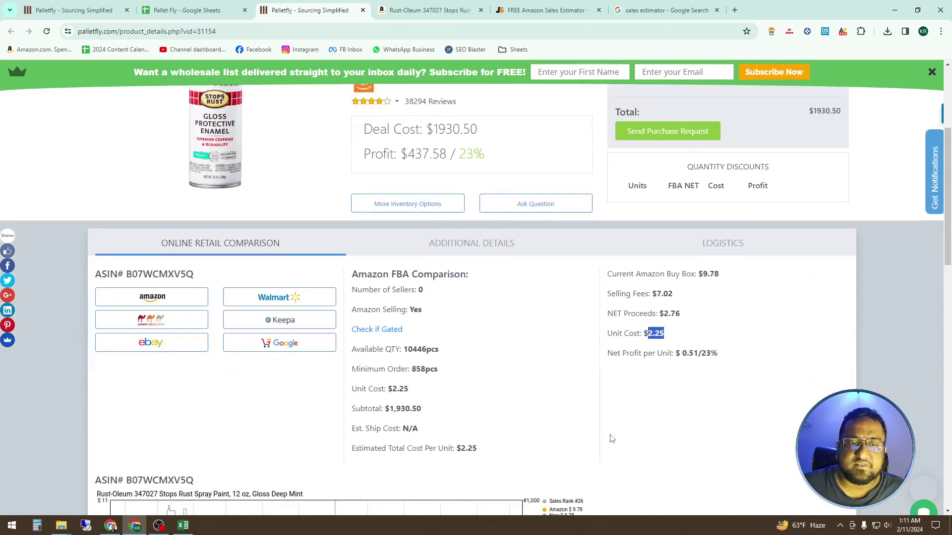
scroll(614, 427, up, 4)
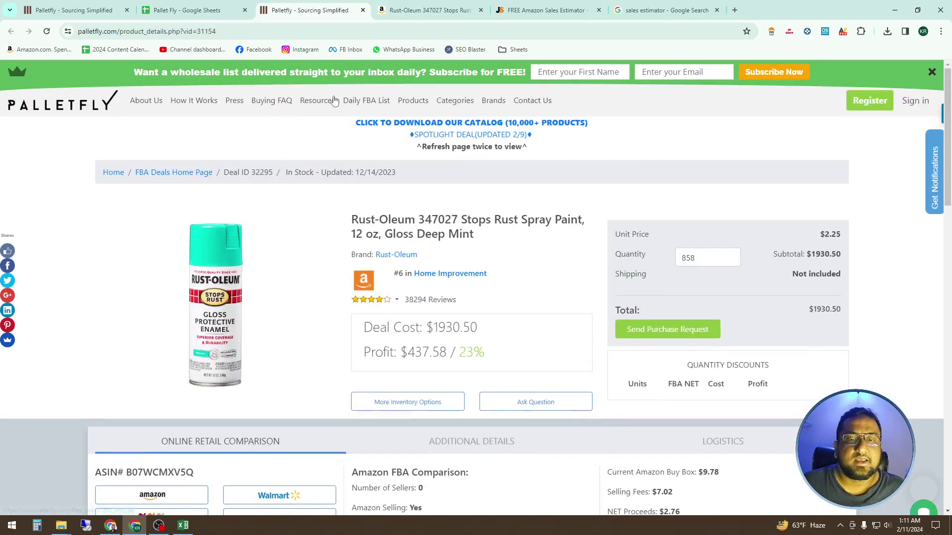
Check the Palletfly deal for the Duck Brand electrical tape in sheet row 496, then close its page and the Rust-Oleum Palletfly page.
click(187, 10)
mouse_move(99, 205)
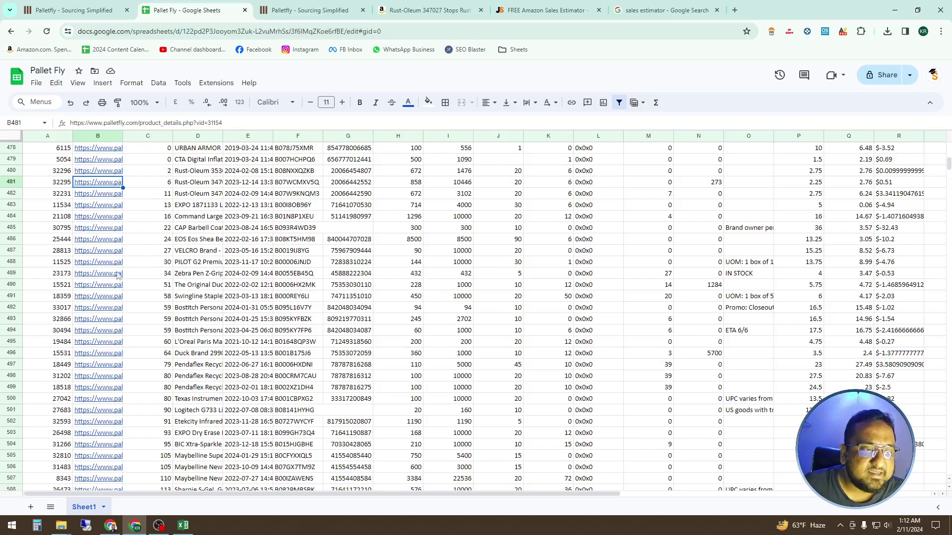
click(144, 357)
mouse_move(100, 373)
click(140, 378)
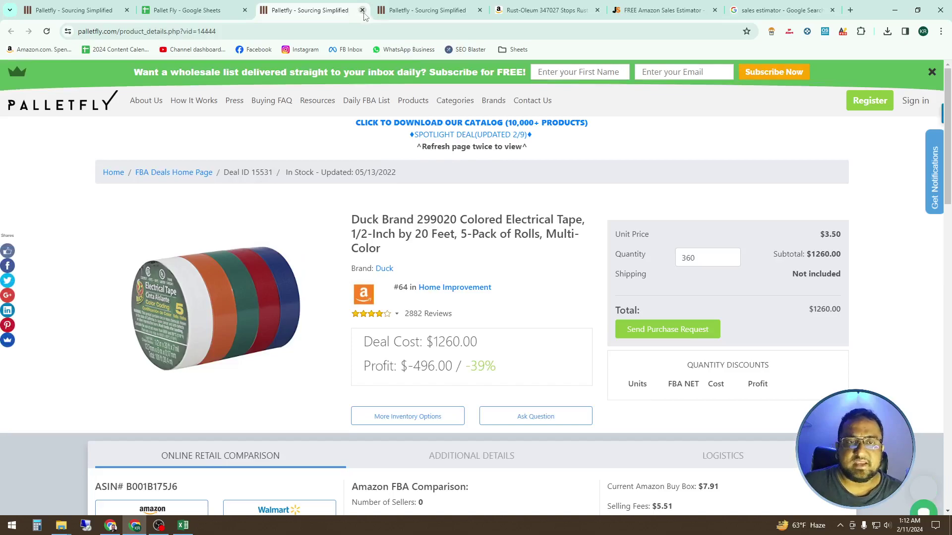
click(362, 10)
click(362, 10)
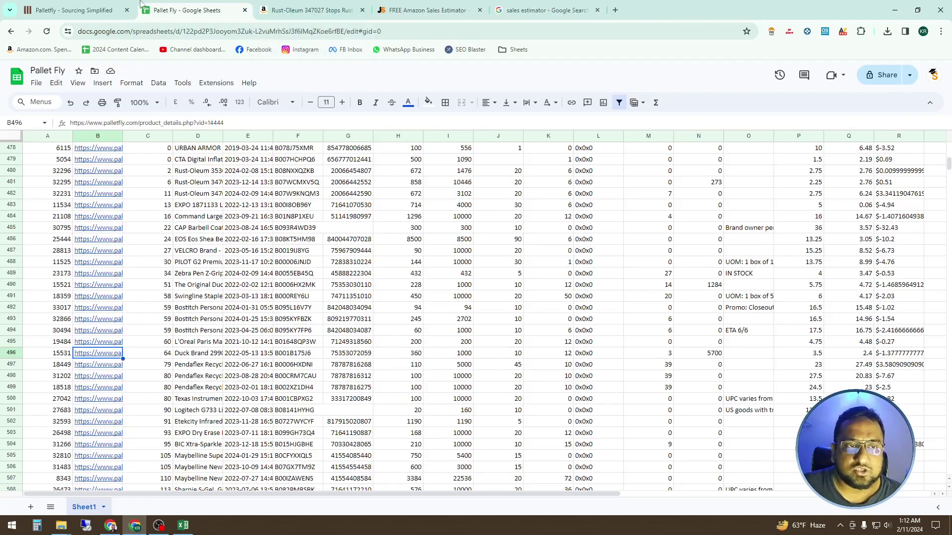
Check the Palletfly deals for the Pendaflex folders in row 499 and the EXPO markers in row 503, closing each page.
scroll(205, 298, down, 3)
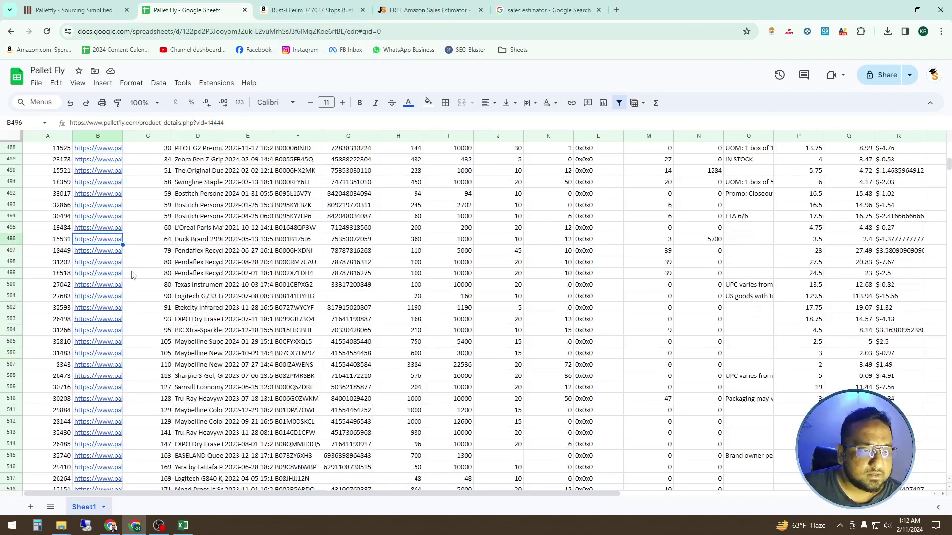
click(111, 274)
click(154, 293)
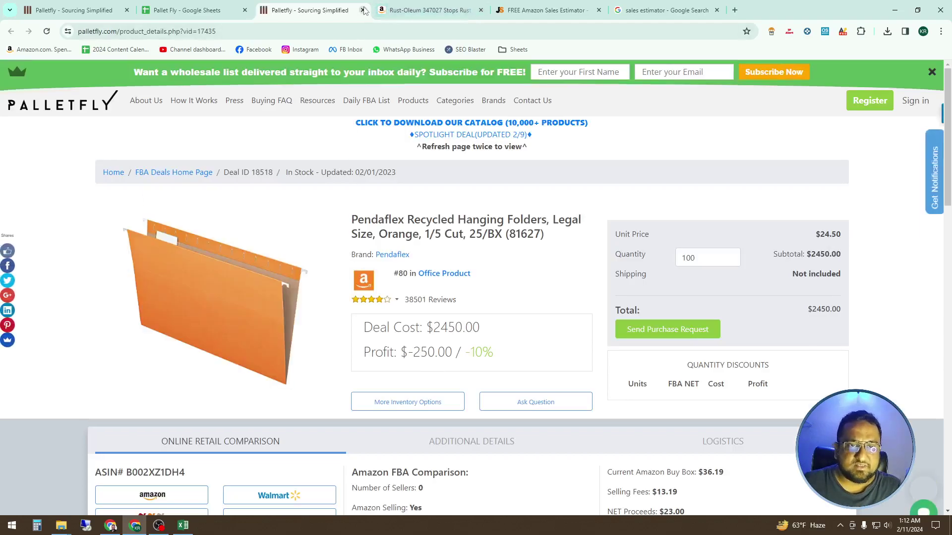
click(363, 10)
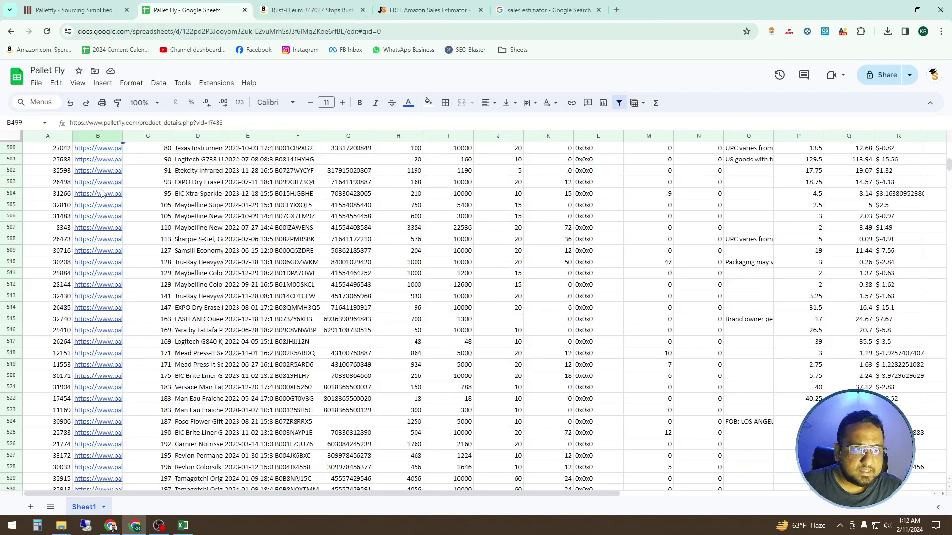
click(106, 182)
click(148, 199)
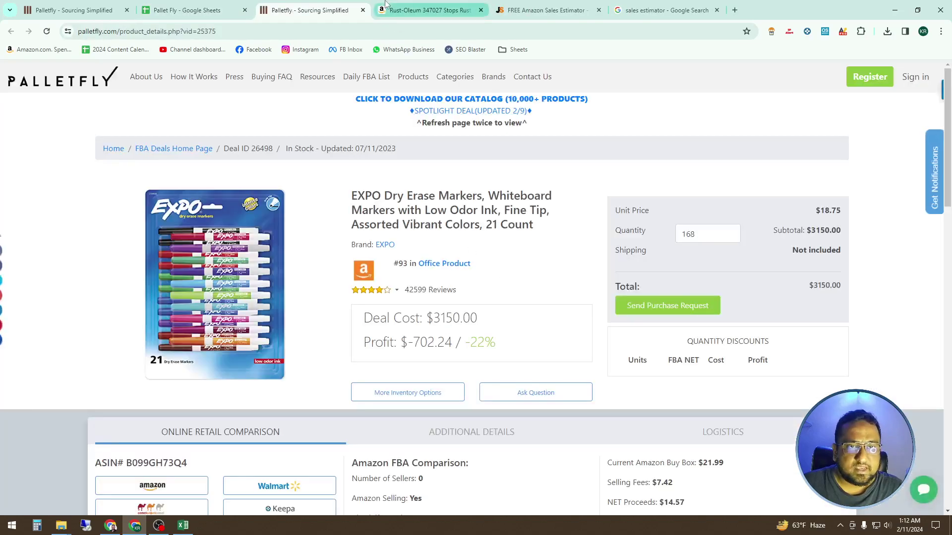
click(363, 10)
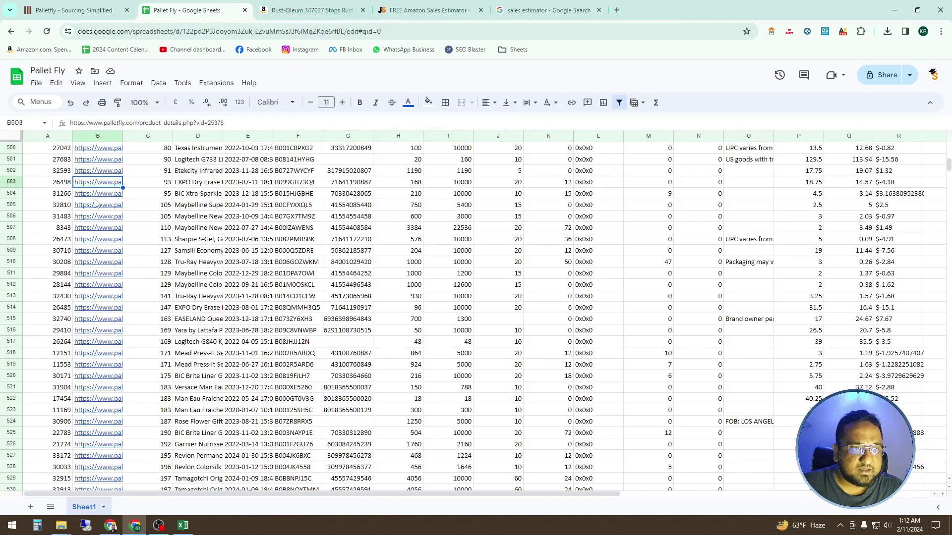
Browse the catalog sheet for candidates and check the Palletfly deal for the EOS body lotion in row 486, closing its page.
scroll(146, 283, up, 15)
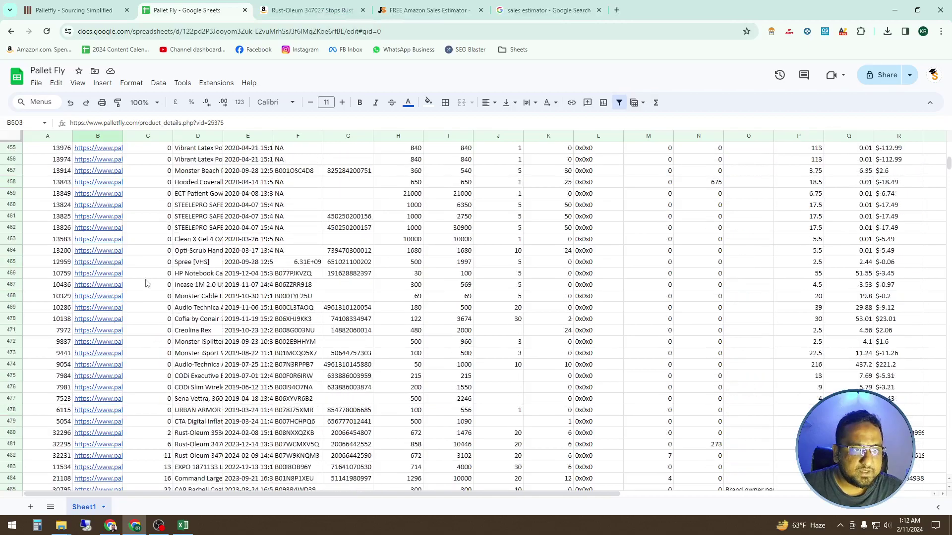
scroll(146, 283, up, 20)
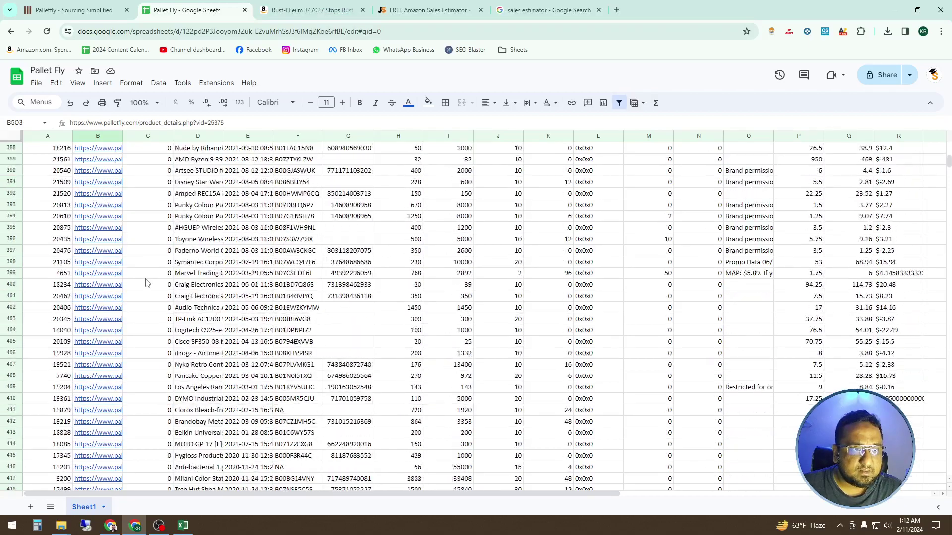
scroll(146, 283, up, 18)
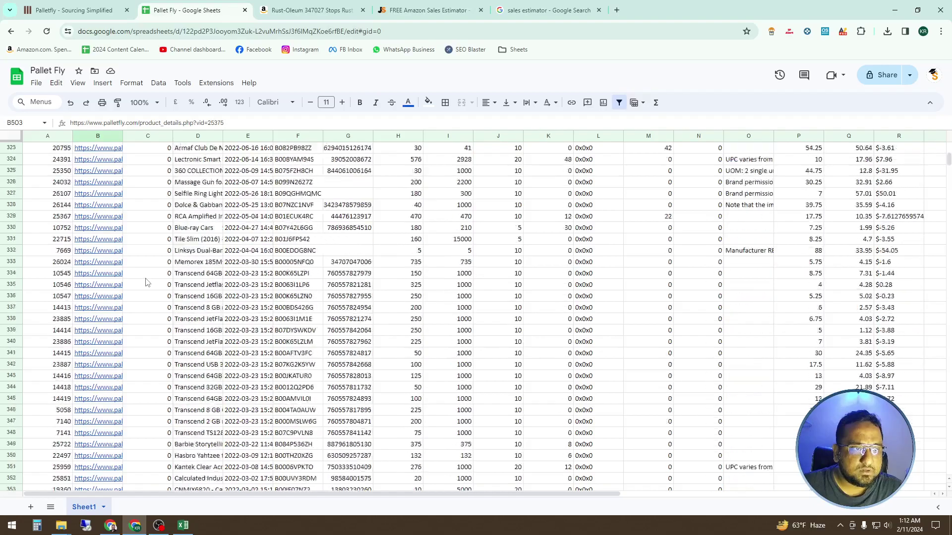
scroll(147, 283, down, 20)
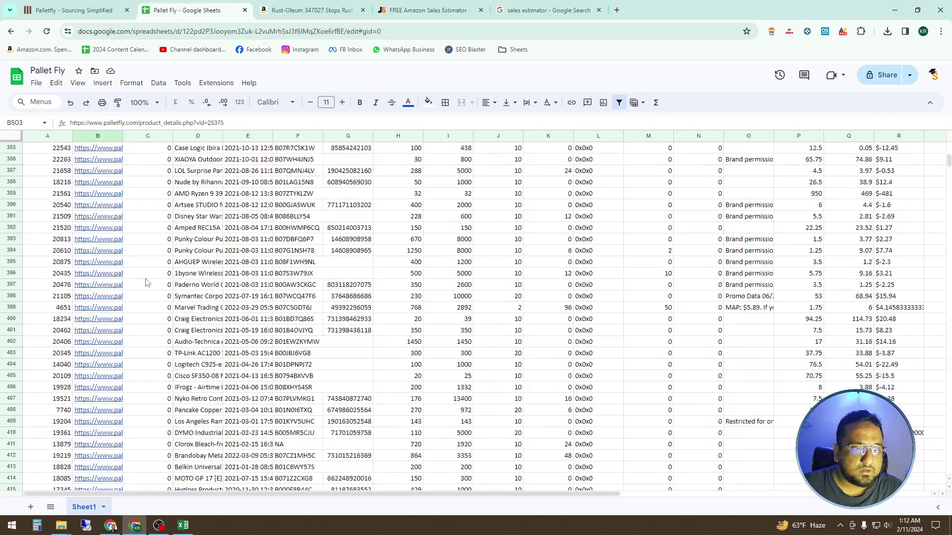
scroll(146, 283, down, 20)
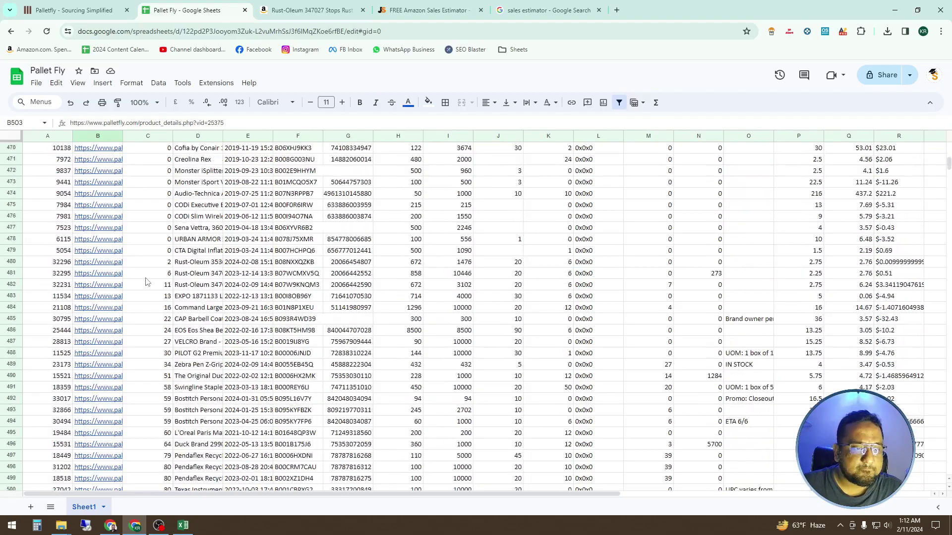
mouse_move(106, 184)
click(135, 201)
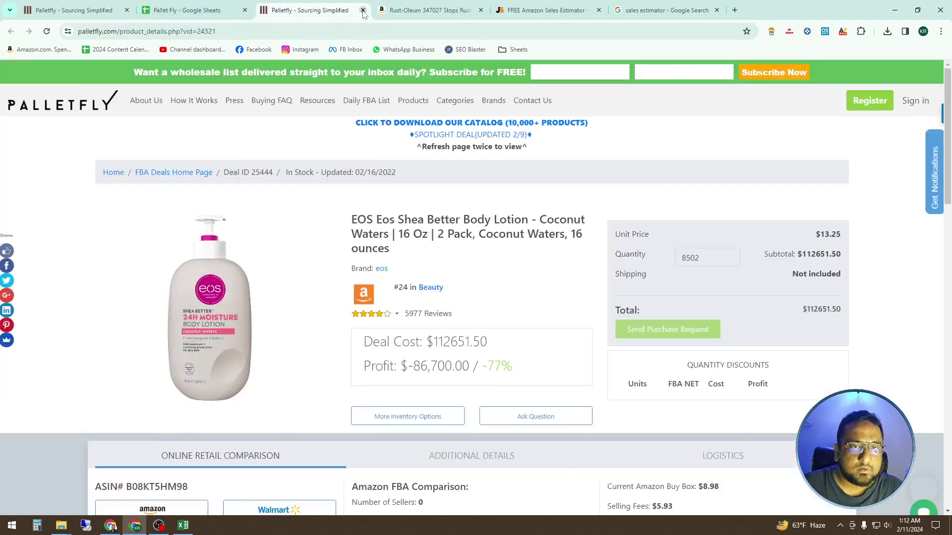
click(362, 10)
Check the Palletfly deal for the VELCRO Brand tape in row 487 and close its page.
click(108, 194)
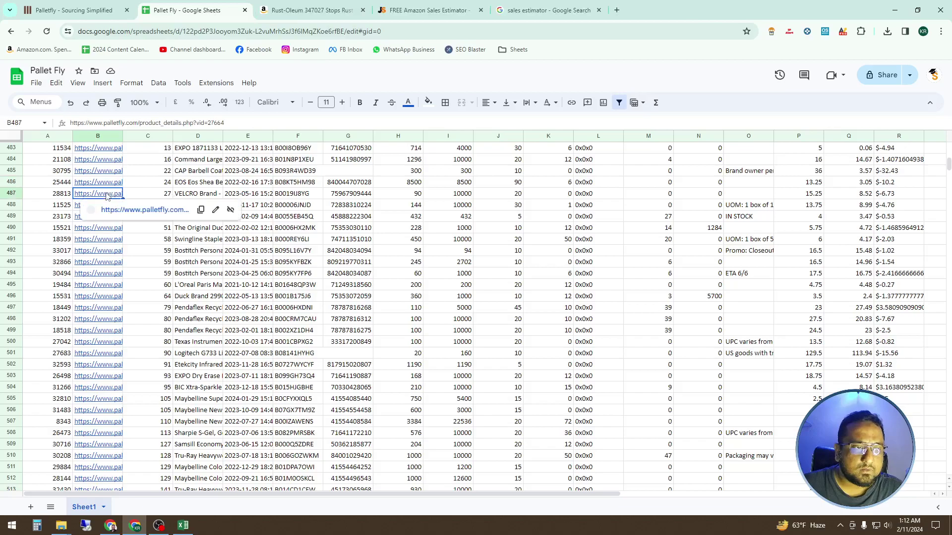
click(166, 210)
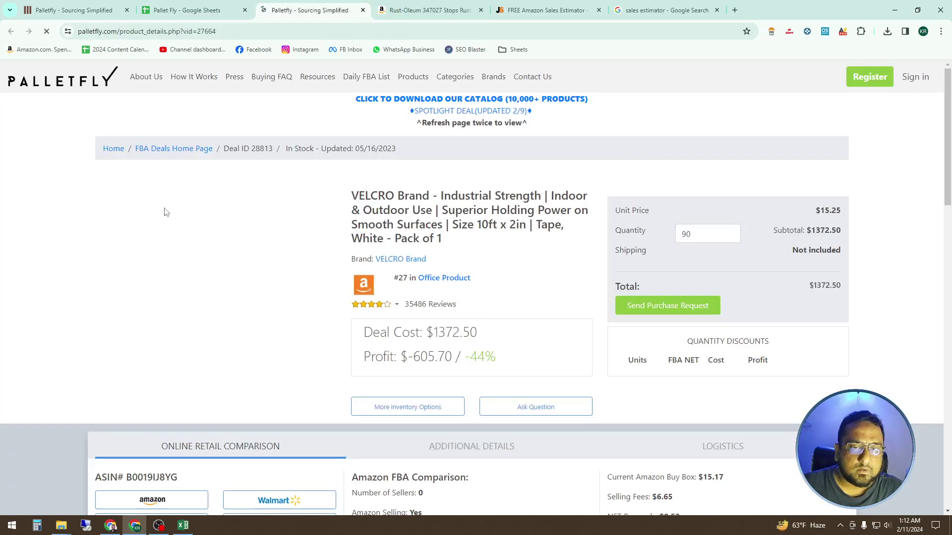
click(362, 10)
Look through higher-ranked rows of the sheet and check the Palletfly deal for the Tru-Ray construction paper in row 768, closing its page.
scroll(132, 349, down, 8)
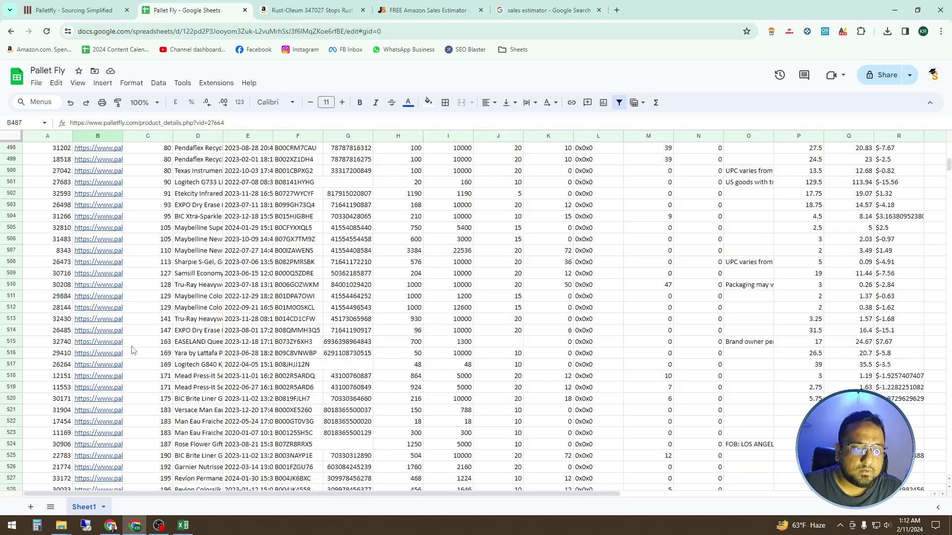
scroll(133, 350, down, 20)
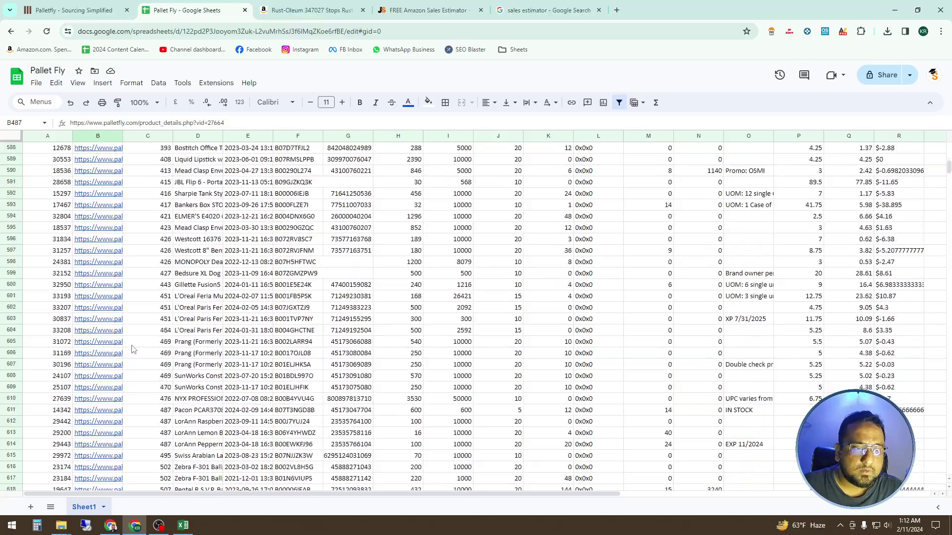
scroll(133, 349, down, 20)
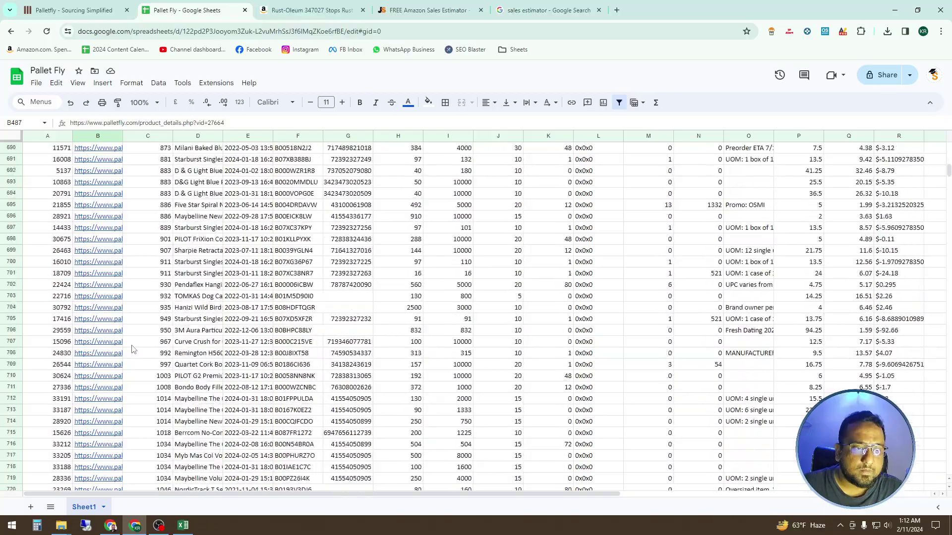
scroll(133, 350, down, 15)
click(120, 354)
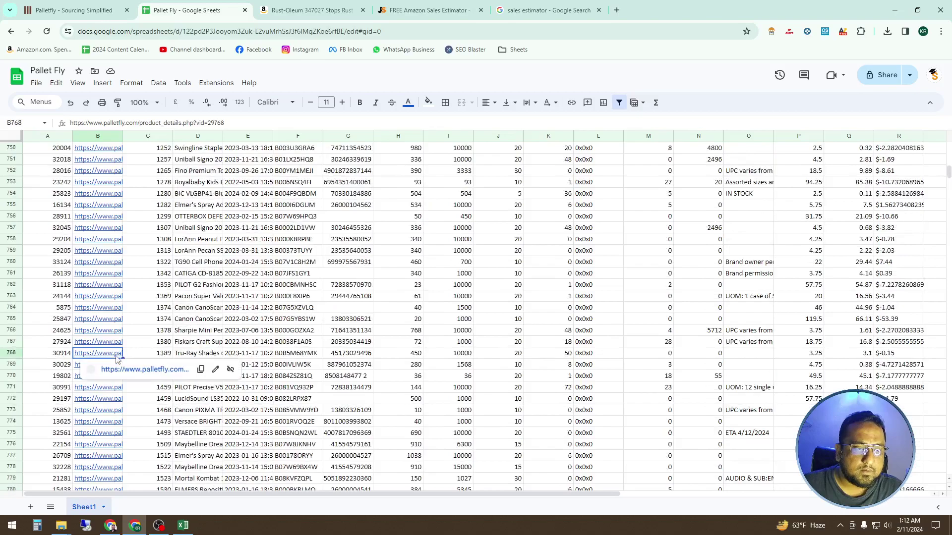
click(149, 372)
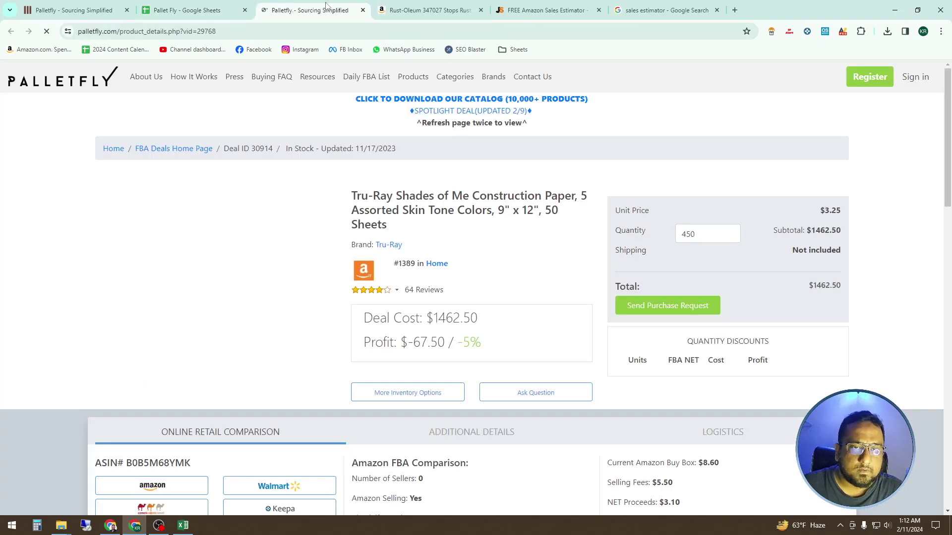
click(363, 11)
Check the Palletfly deal for the 12-count Sharpie pens in row 795 and close its page.
scroll(119, 331, down, 8)
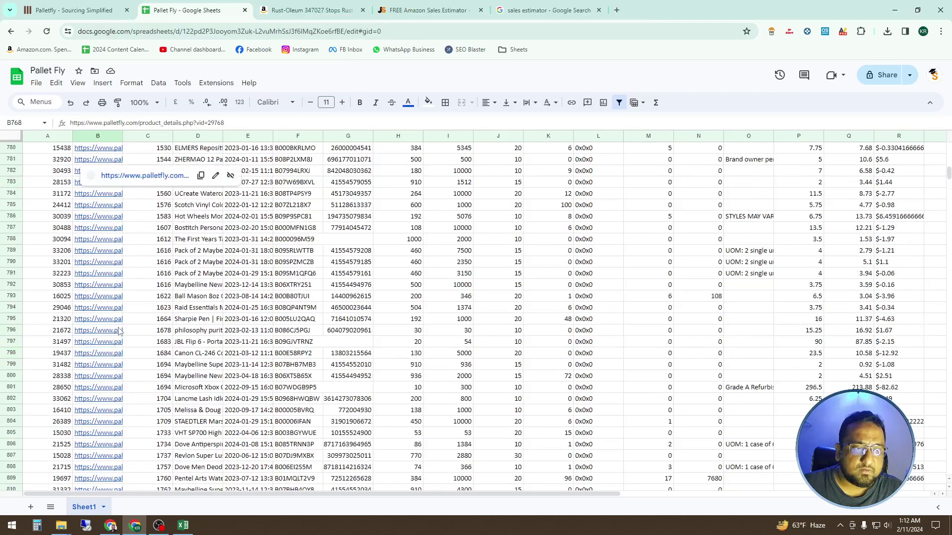
click(111, 321)
click(144, 337)
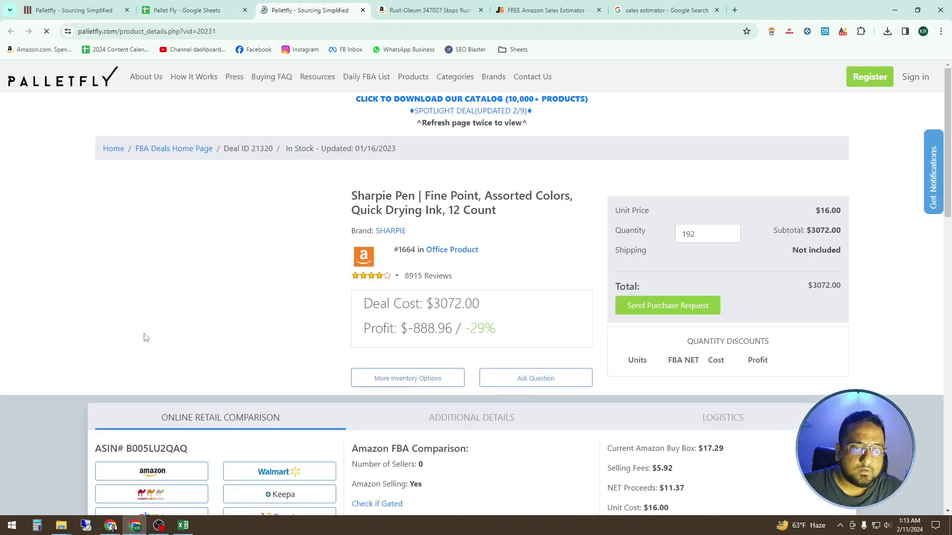
click(363, 11)
Open the Palletfly deal for the L'Oreal Paris Feria hair color in row 824, highlight its deal cost and profit, and return to the sheet.
scroll(135, 350, down, 3)
click(115, 342)
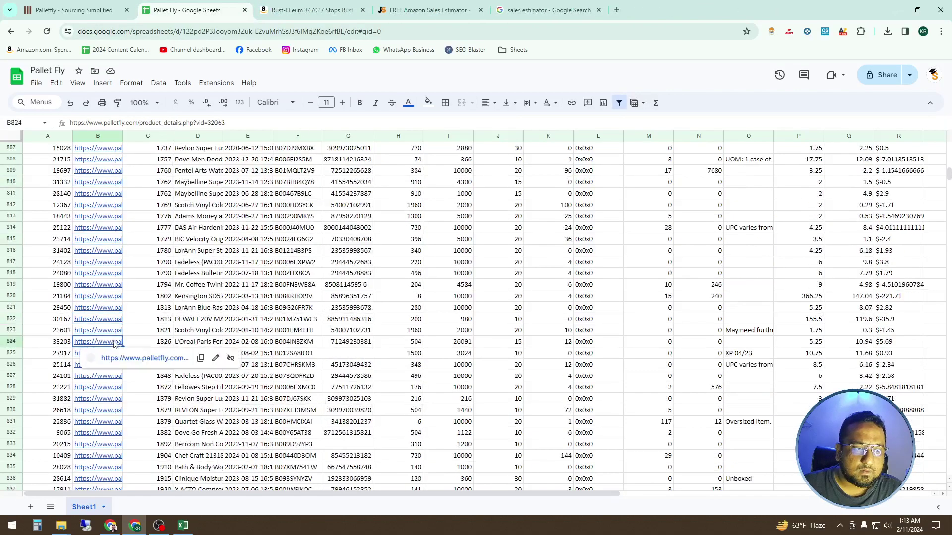
click(144, 364)
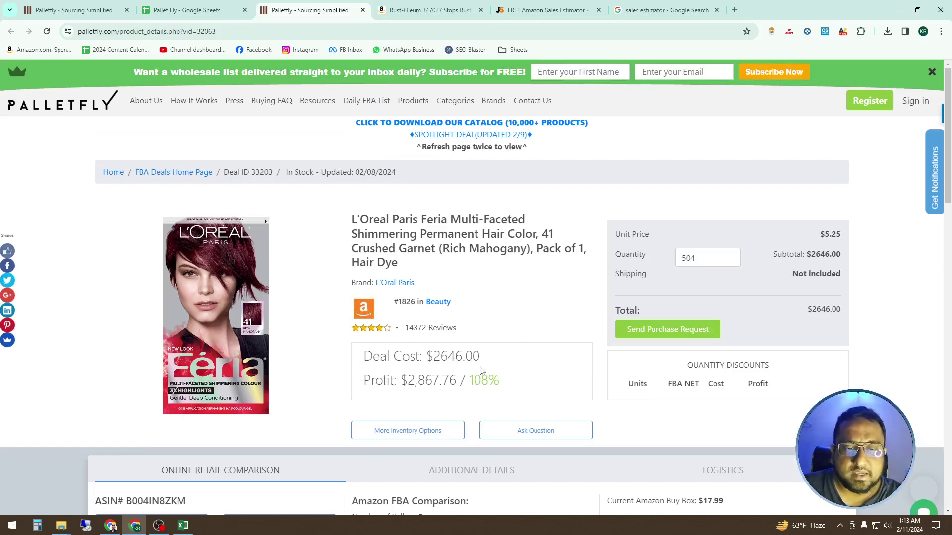
drag(429, 361, 503, 362)
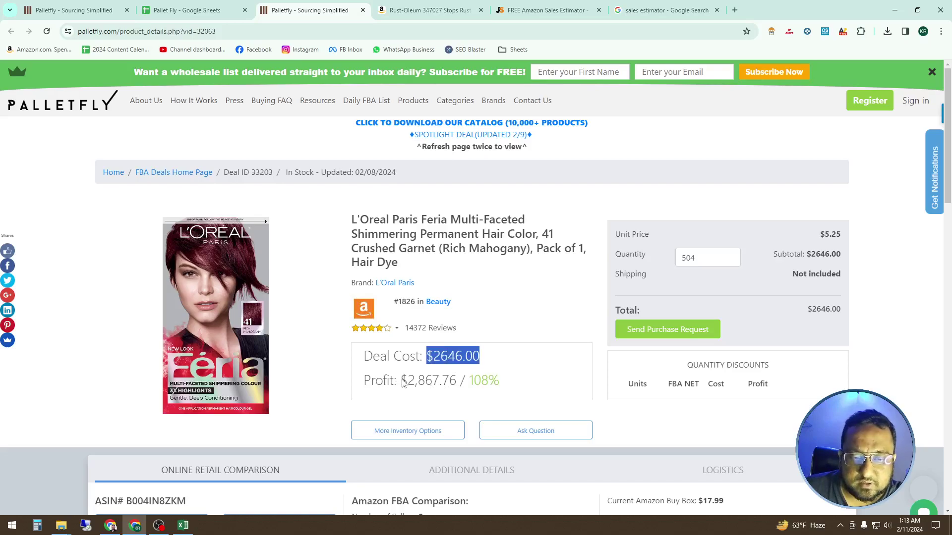
drag(403, 380, 458, 387)
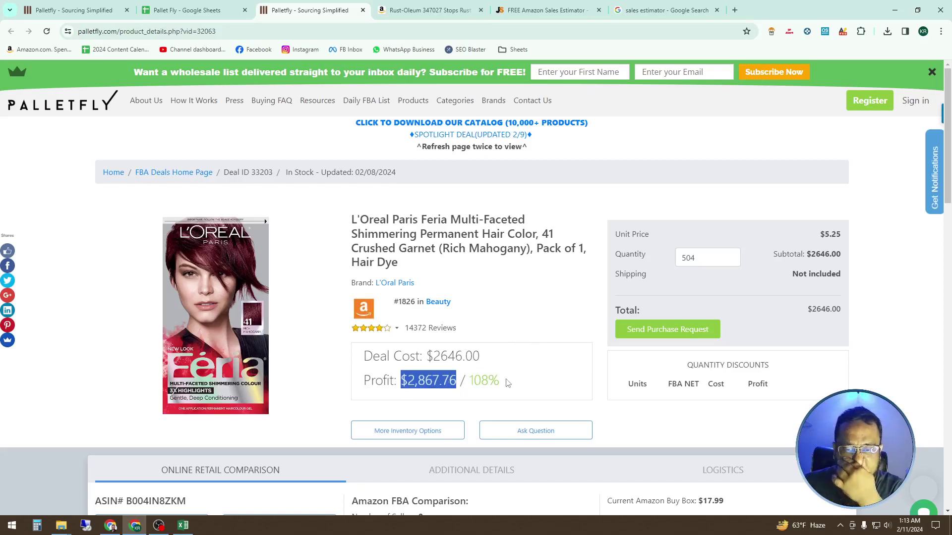
click(194, 10)
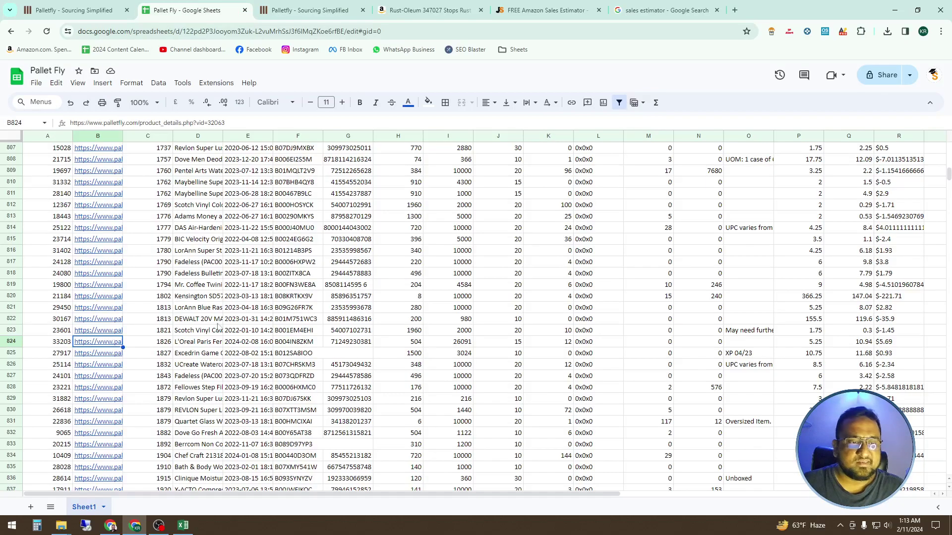
Check the Palletfly deal for the Chef Craft 1-Cup Measuring Cup in row 845 and close its page.
click(113, 317)
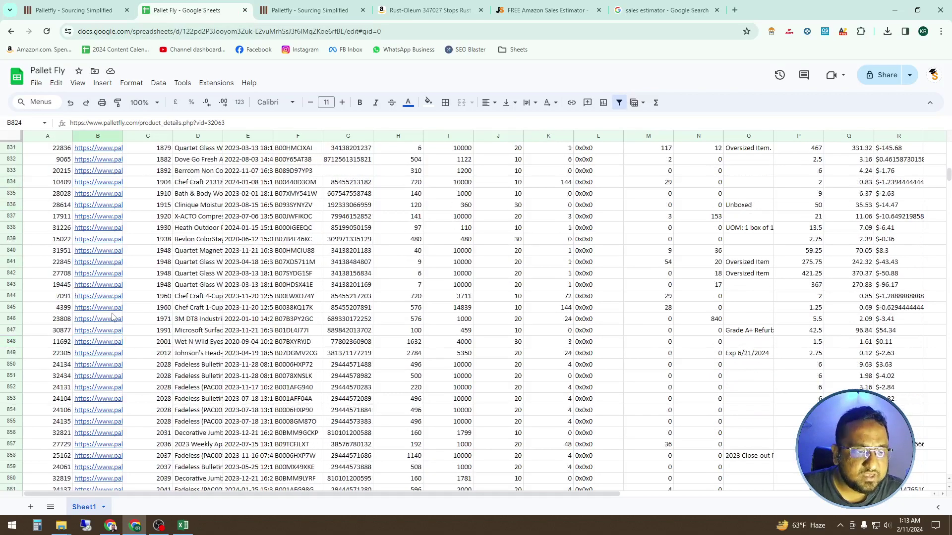
click(127, 331)
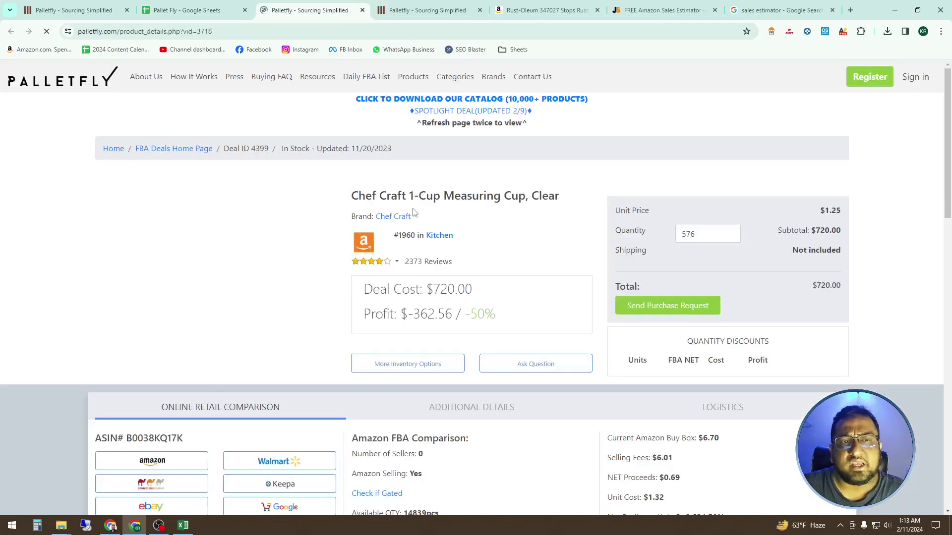
click(362, 10)
Check the Palletfly deal for the Marshall Major IV headphones in row 868 and close its page.
scroll(103, 278, down, 6)
click(103, 285)
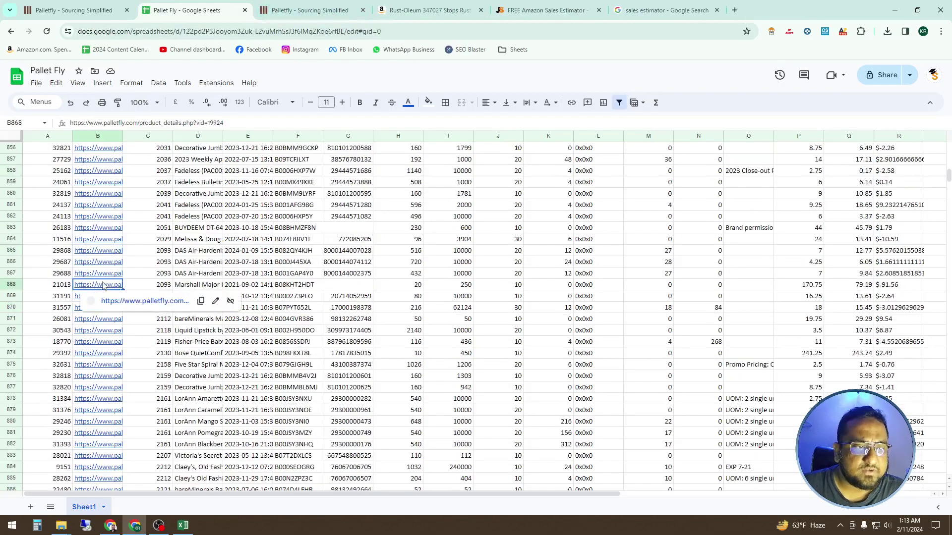
click(147, 302)
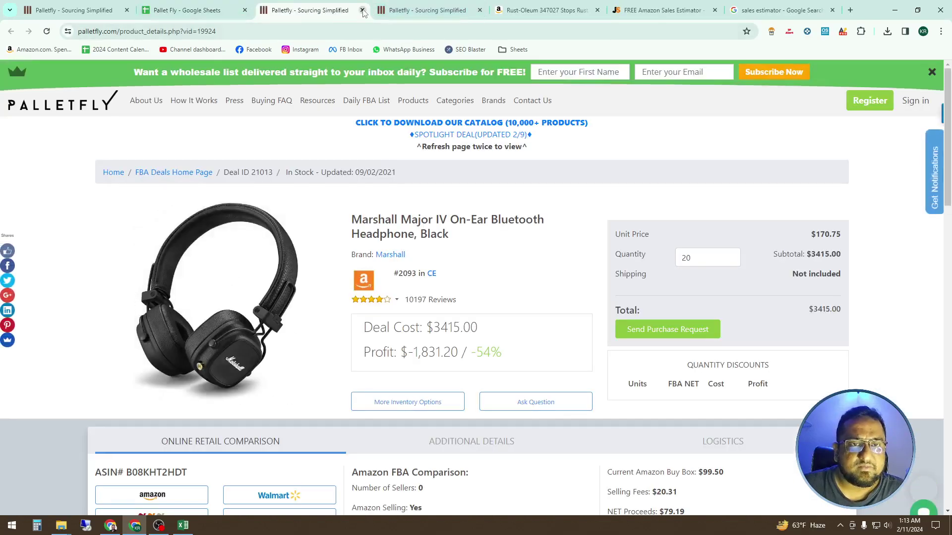
click(362, 10)
Check the Palletfly deal for the Decorative Jumbo Blanket Basket in row 888 and close its page.
scroll(99, 298, down, 5)
click(98, 342)
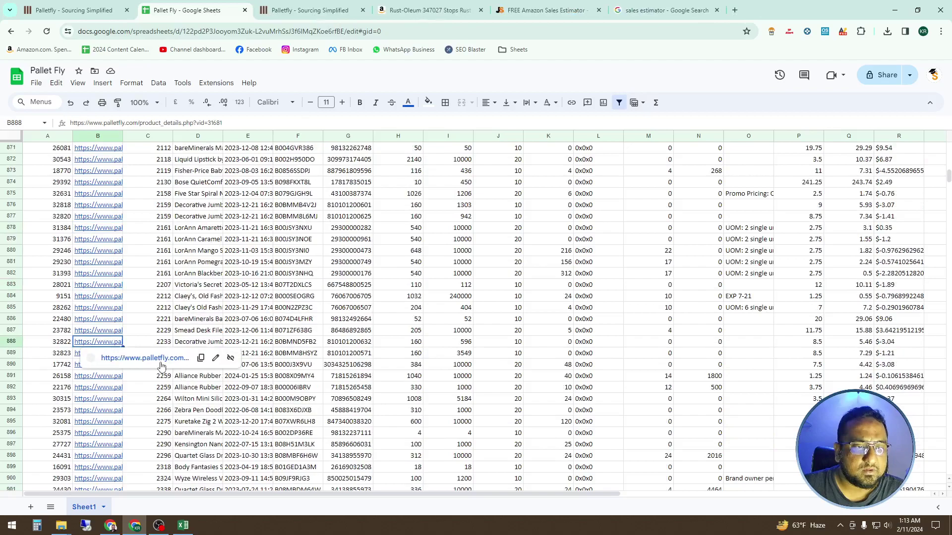
click(144, 358)
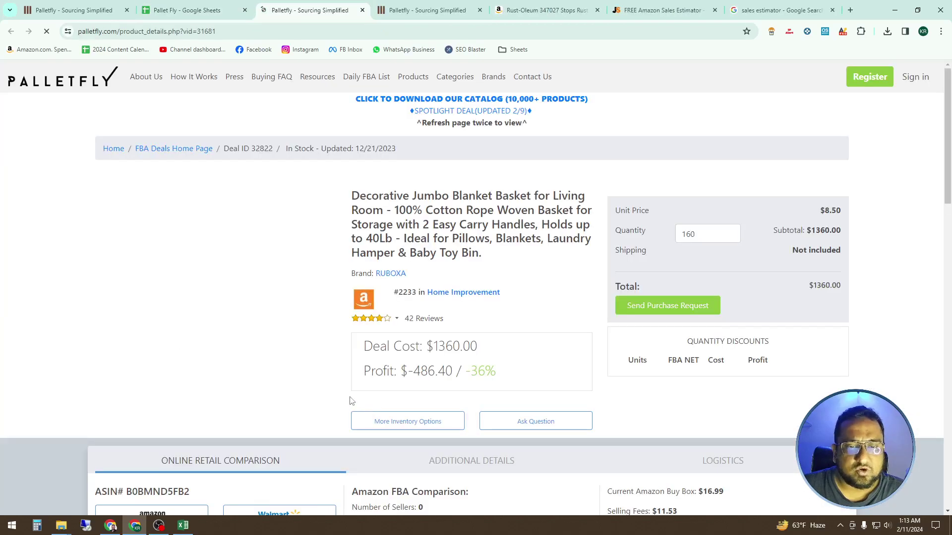
click(363, 10)
Check the Palletfly deal for the NYX Soft Matte Lip Cream in row 960 and return to the sheet, leaving the page open.
scroll(108, 331, down, 9)
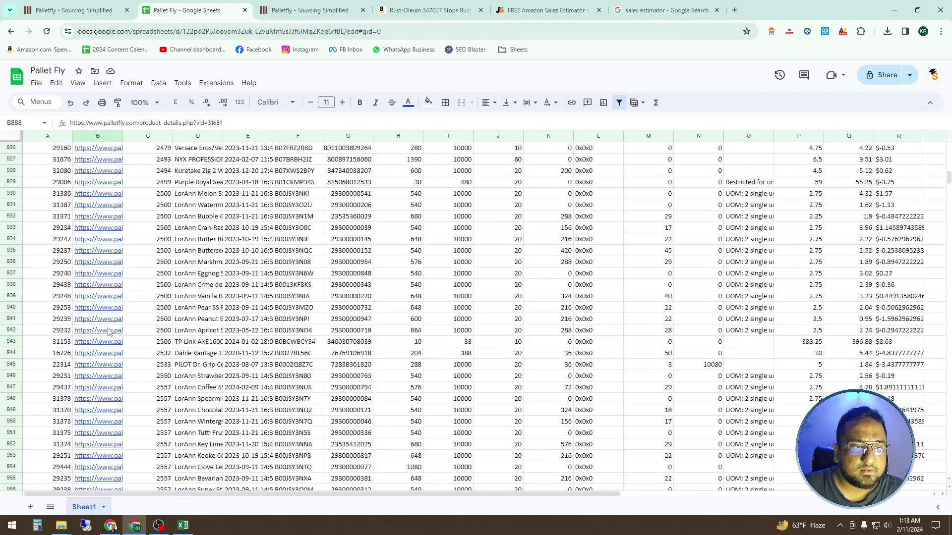
click(109, 341)
click(141, 365)
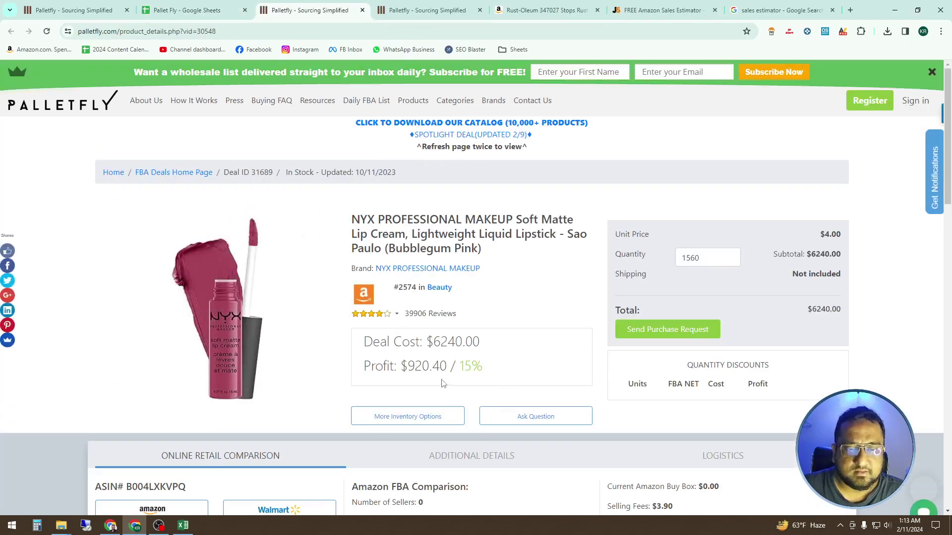
click(193, 10)
Check the Palletfly deal for the Pentel EnerGel Pro pens in row 987 and close its page.
scroll(194, 281, down, 6)
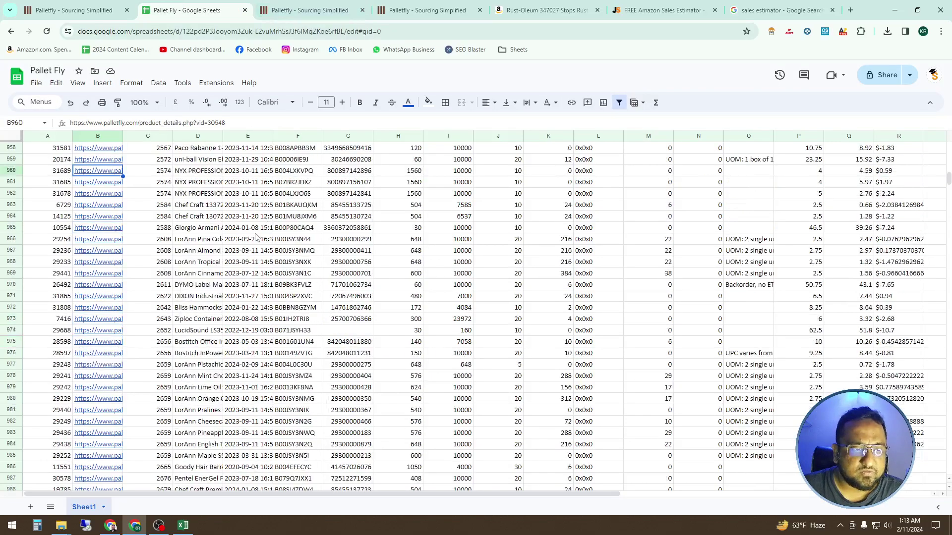
click(104, 344)
click(149, 360)
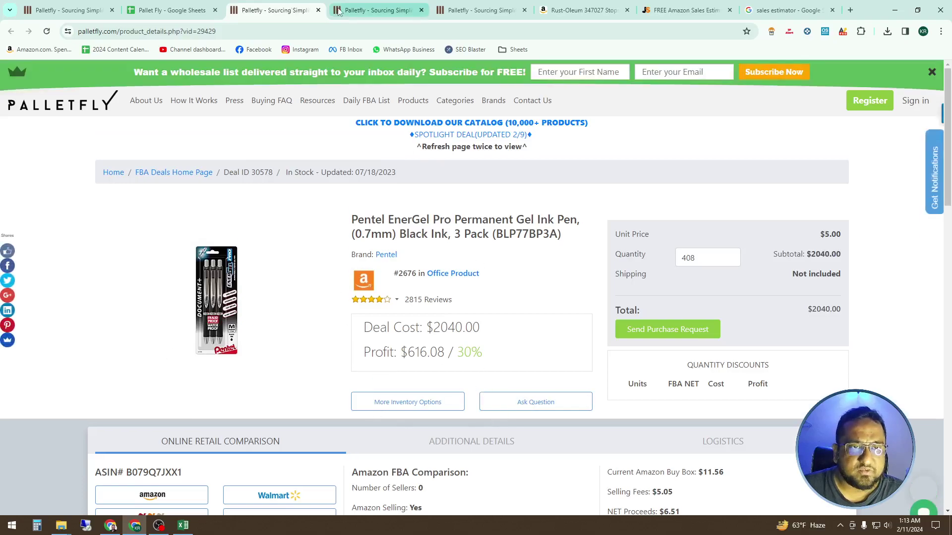
click(317, 10)
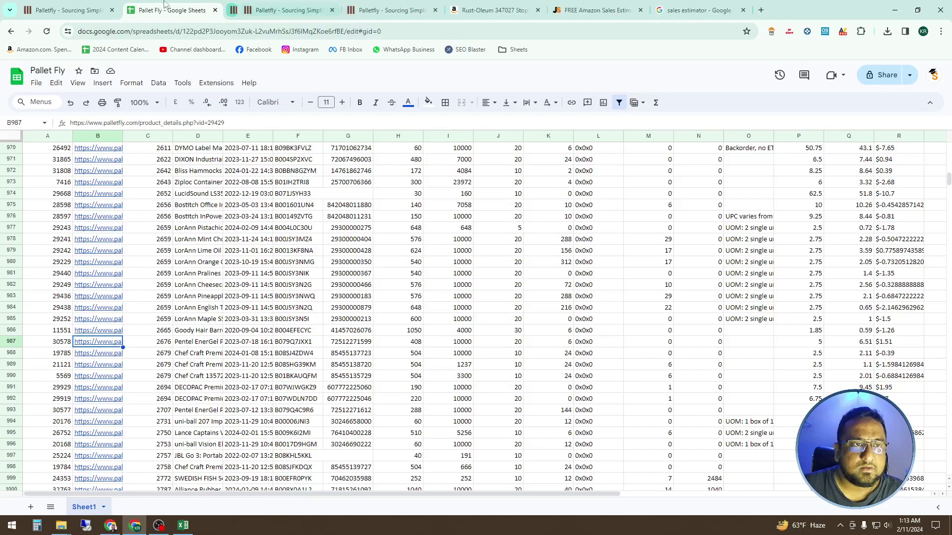
Return to the header row of the sheet and go to the Amazon Rank column.
scroll(496, 282, up, 3)
click(487, 274)
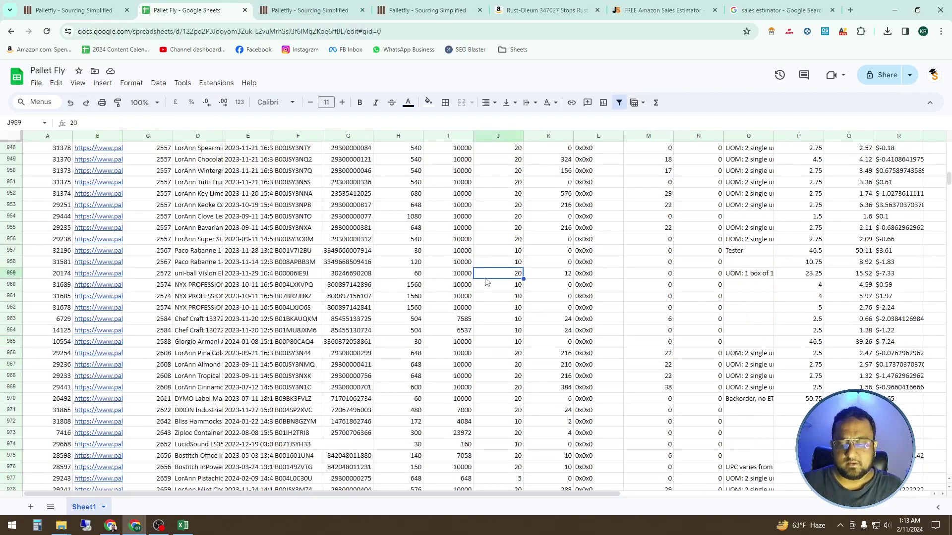
key(ctrl+Up)
key(ctrl+Up)
key(Left)
key(Left)
key(Left)
key(Left)
key(Left)
key(Left)
key(Left)
key(Left)
key(ctrl+Up)
key(Right)
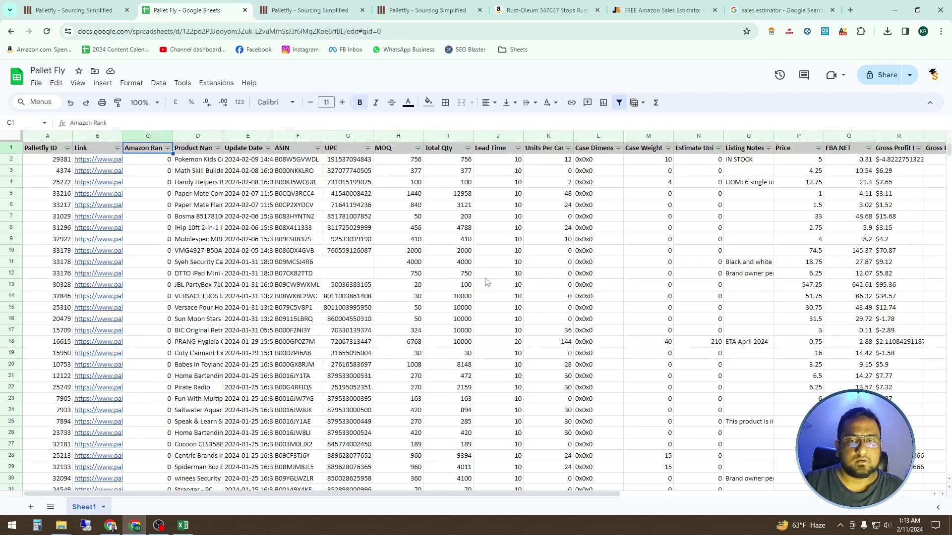
Look across the column headings from Amazon Rank through to the Brand column.
key(Right)
key(Right)
key(Right)
key(Right)
key(Right)
key(Right)
key(Right)
key(Right)
key(Right)
key(Right)
key(Right)
key(Right)
key(Right)
key(Right)
key(Right)
key(Right)
key(Right)
key(Right)
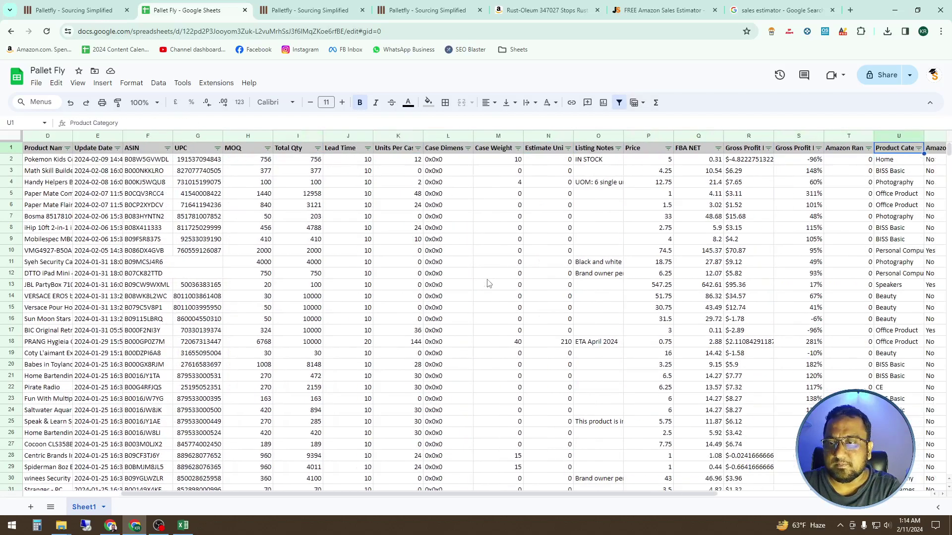
key(Right)
key(Right)
key(Right)
key(Right)
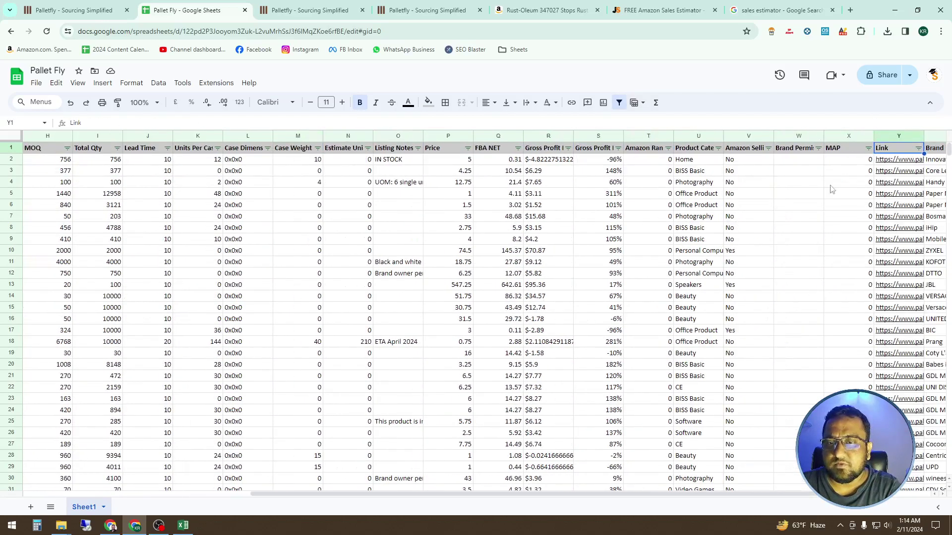
scroll(763, 198, right, 2)
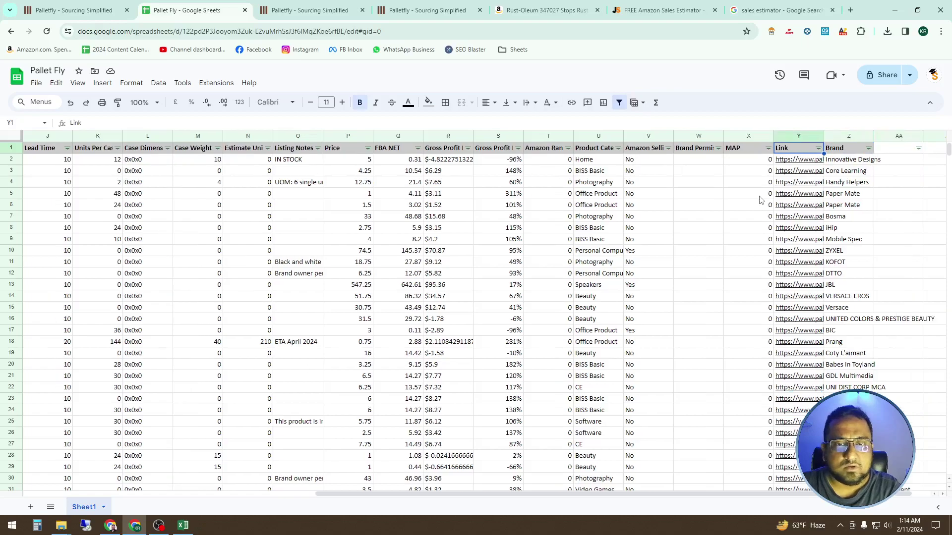
Sort the sheet by Gross Profit Percentage from Z to A.
key(Left)
key(Left)
key(Left)
key(Left)
key(Left)
key(Left)
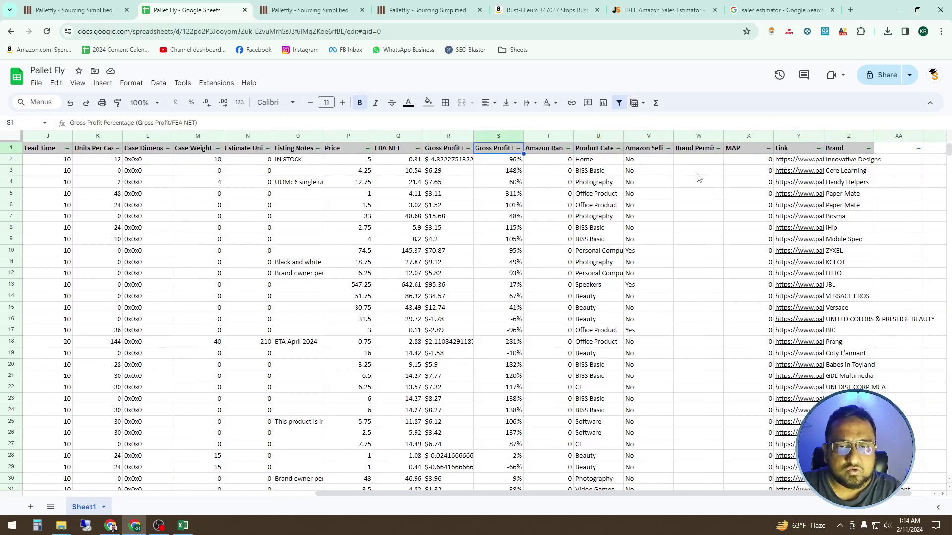
click(518, 148)
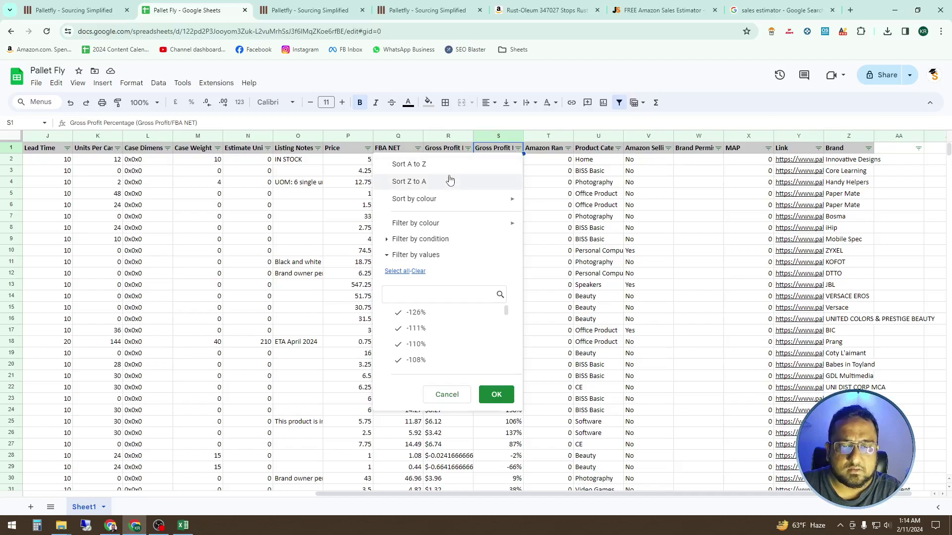
click(466, 312)
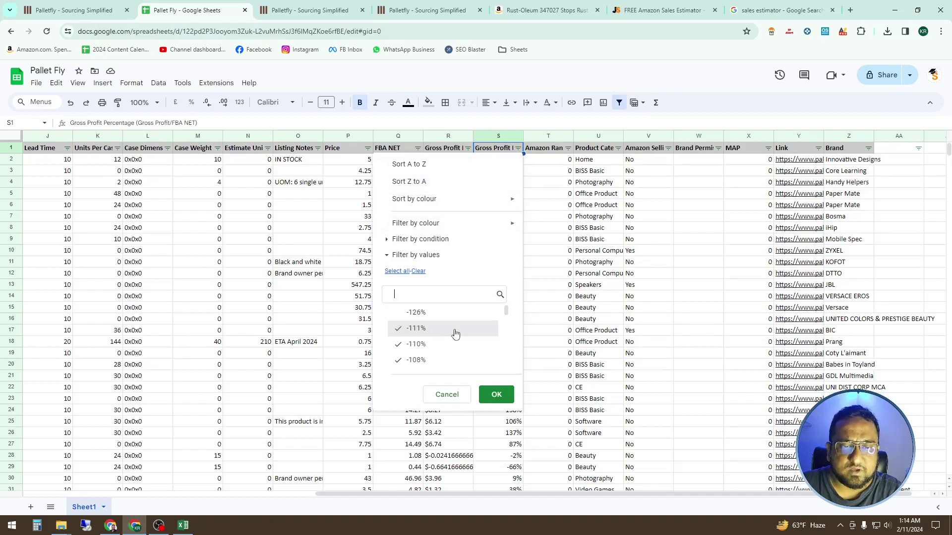
scroll(460, 349, down, 2)
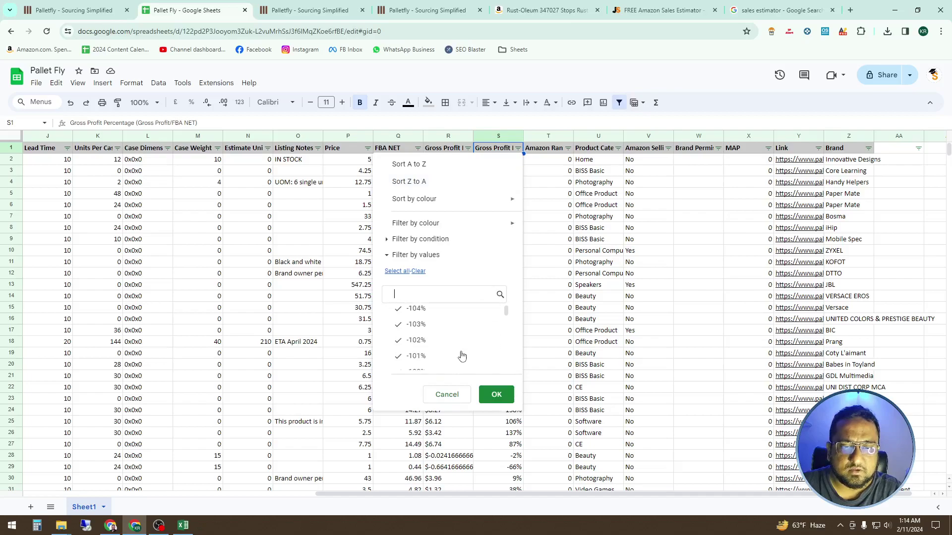
scroll(457, 346, up, 2)
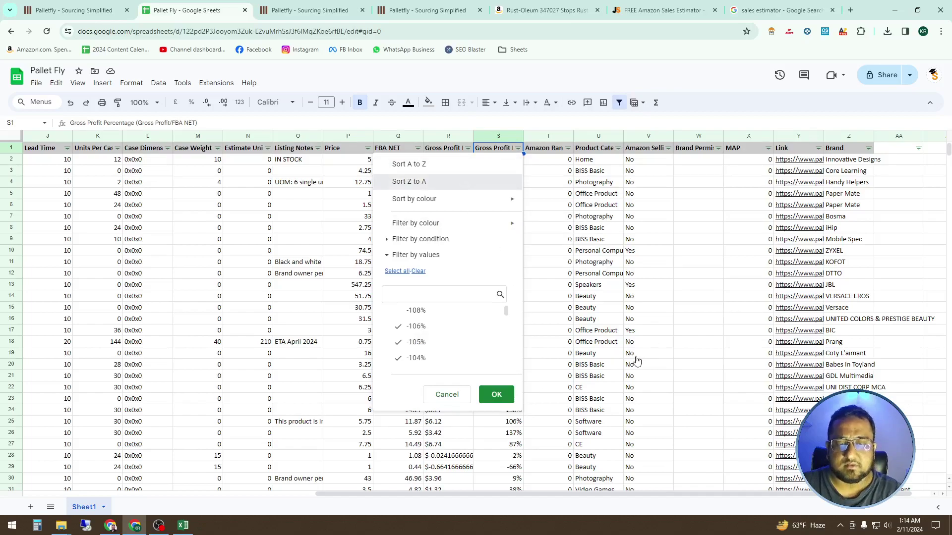
key(Return)
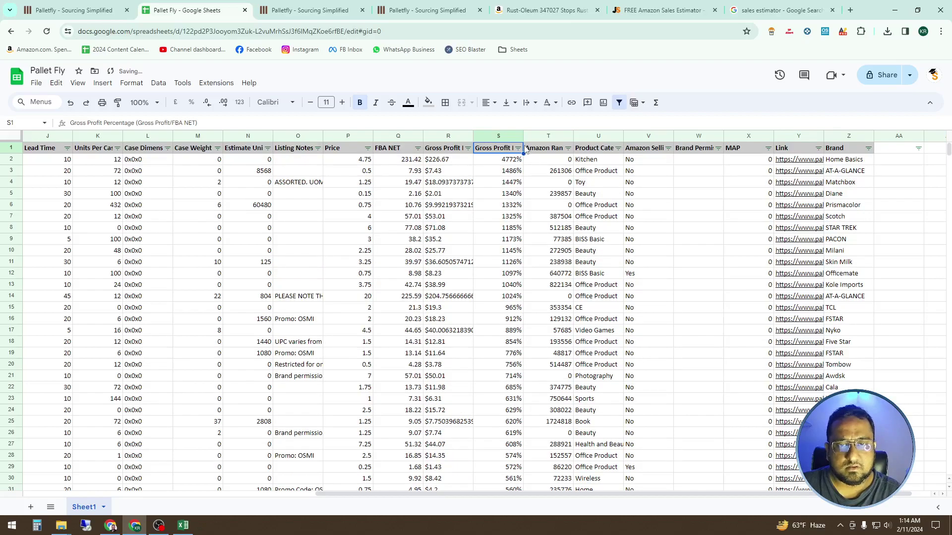
Go to the Palletfly ID of the first product row in the sorted sheet.
key(Down)
key(Left)
key(Left)
key(Left)
key(Left)
key(Left)
key(Left)
key(Left)
key(Left)
key(Left)
key(Left)
key(Left)
key(Left)
key(Left)
key(Left)
key(Left)
key(Left)
key(Left)
key(Left)
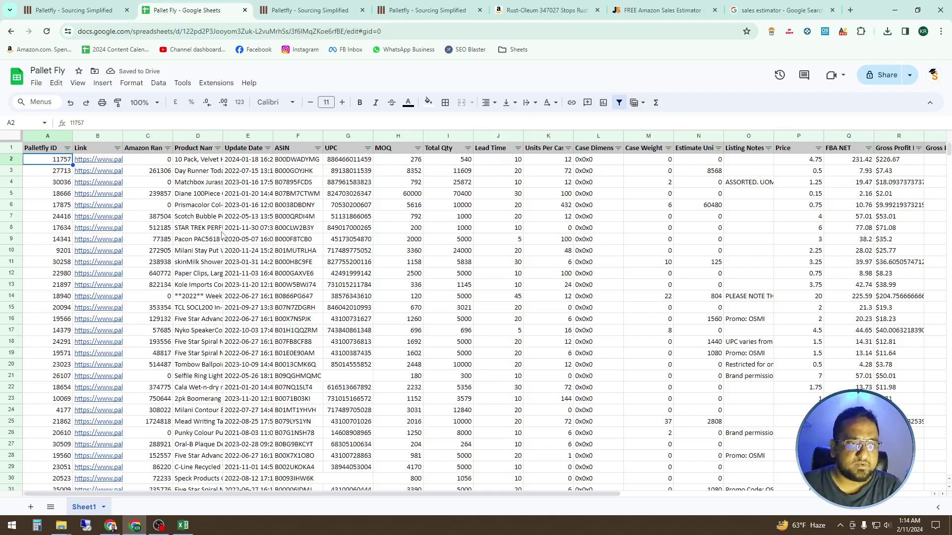
Open the Palletfly deal for the Five Star Spiral Notebook in row 19 and close the two older Palletfly deal pages.
click(169, 175)
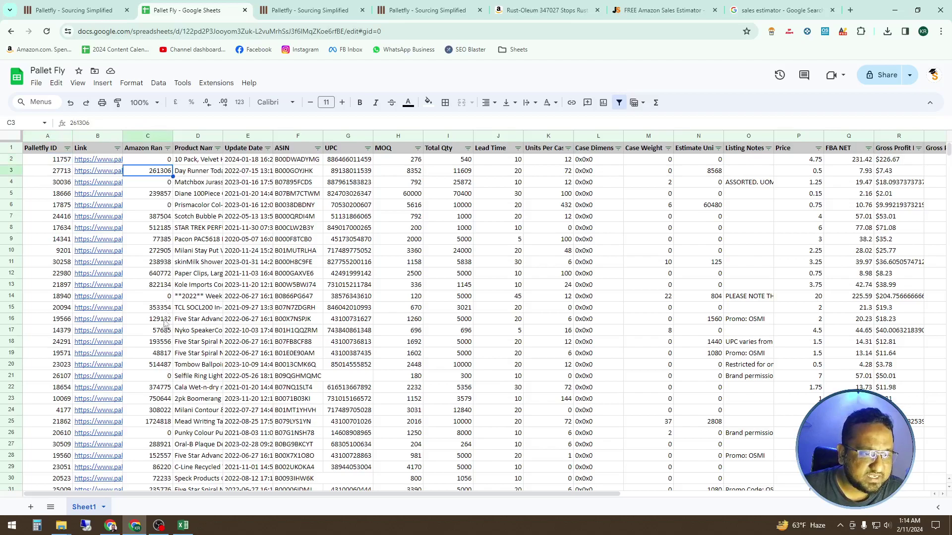
scroll(168, 304, down, 2)
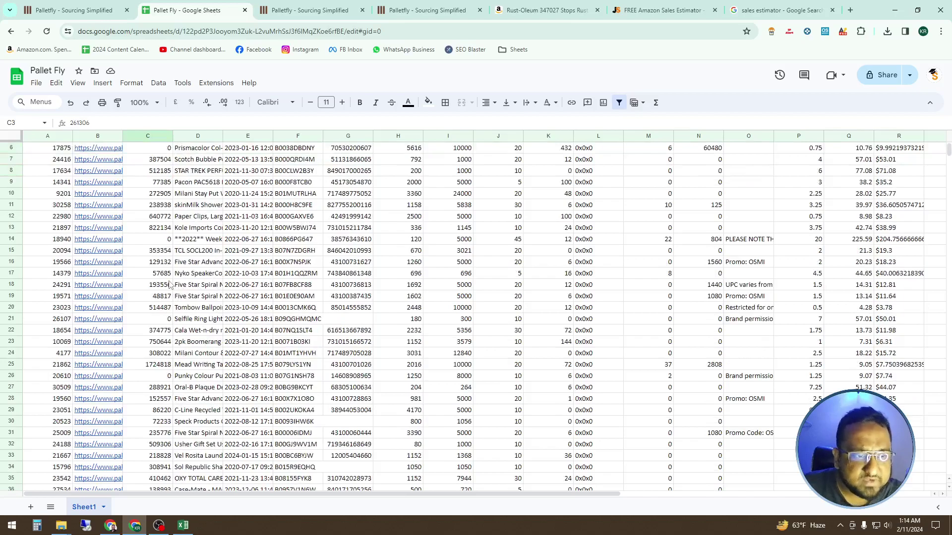
click(150, 297)
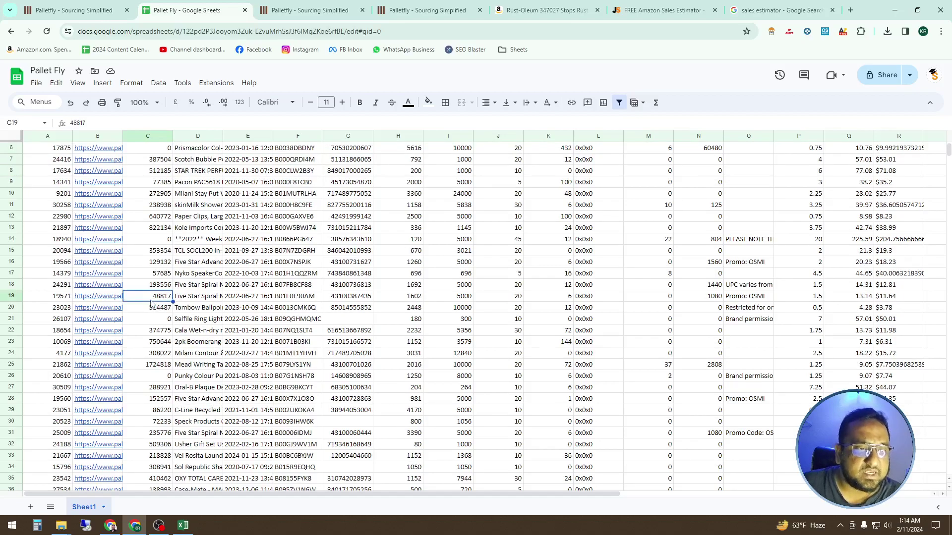
click(120, 304)
click(155, 314)
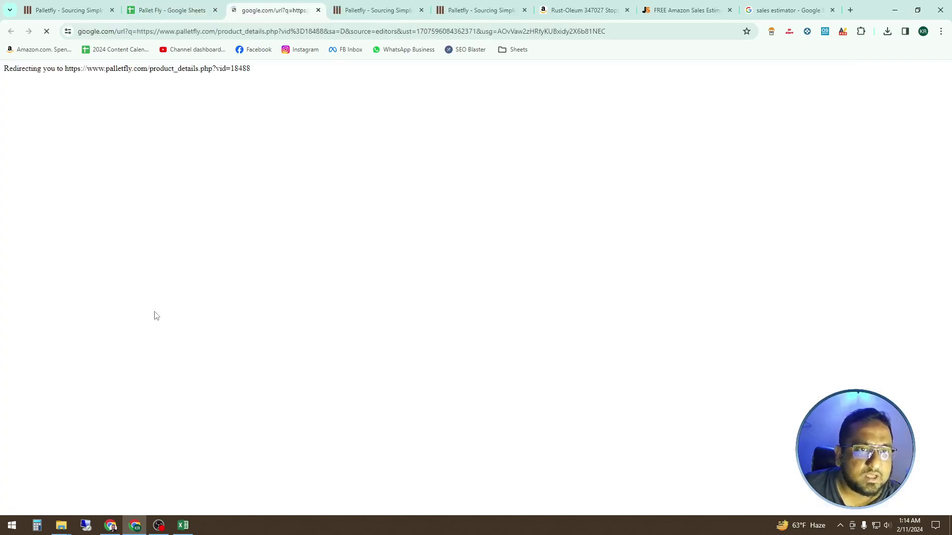
click(422, 11)
click(421, 11)
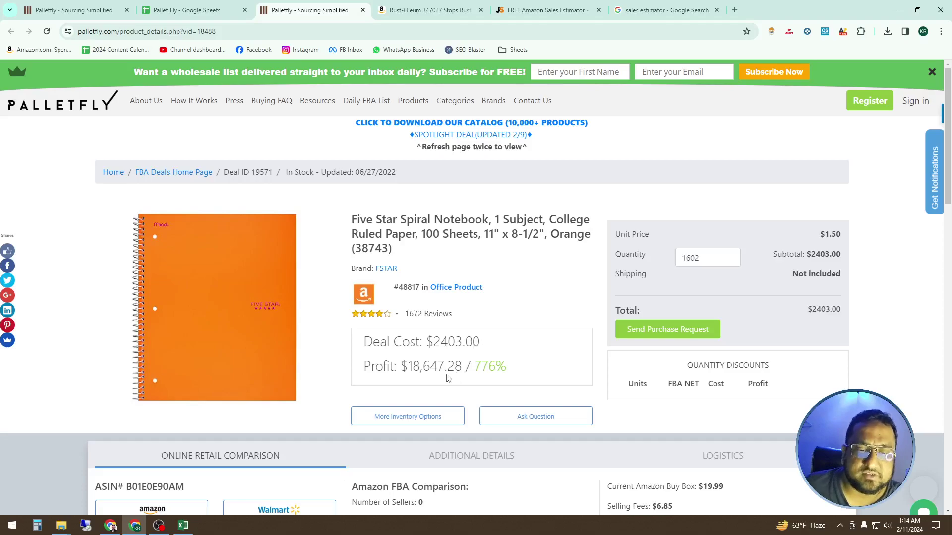
Highlight the notebook deal's profit, review its online retail comparison and open the product's Amazon listing.
drag(401, 370, 466, 370)
scroll(513, 336, down, 4)
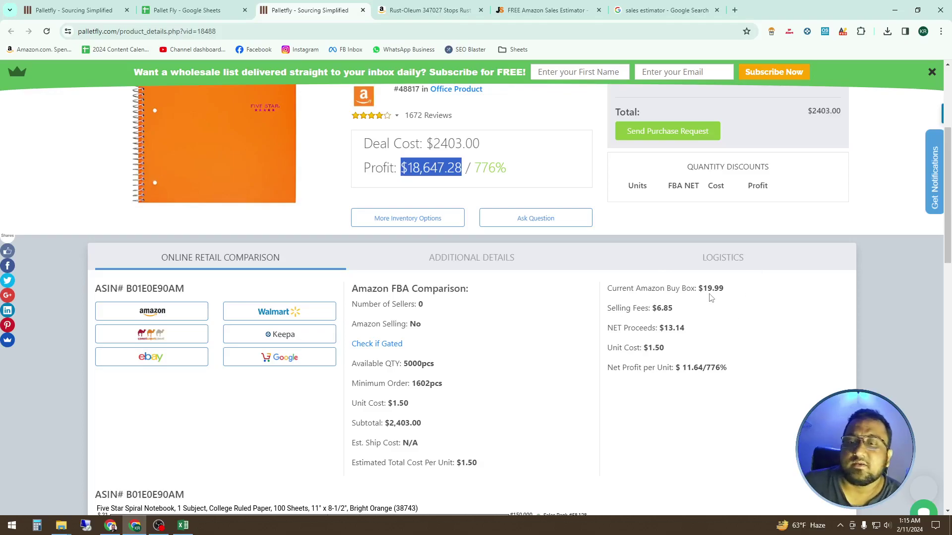
click(144, 313)
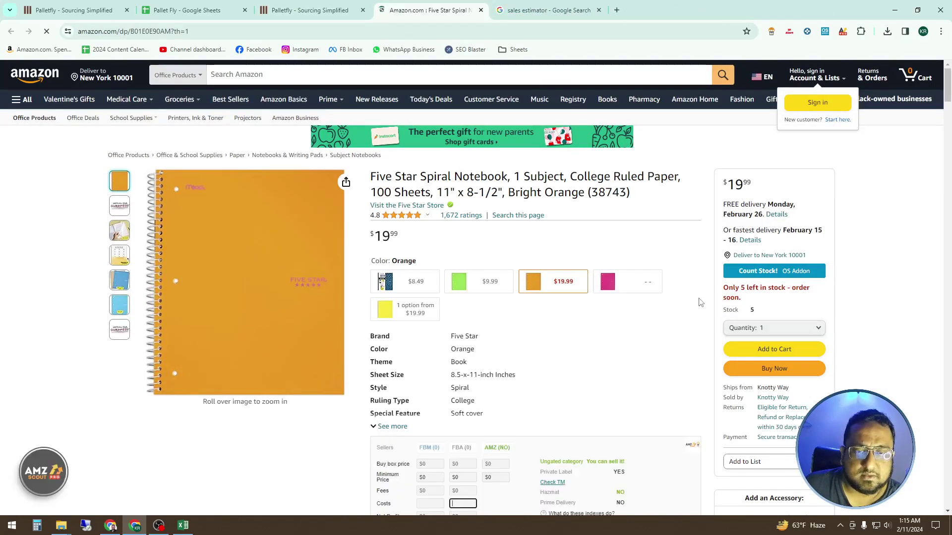
In the AMZScout calculator, set the notebook's FBA minimum price to $19.99 and its cost to $2.5, checking Palletfly's unit cost.
scroll(700, 302, down, 4)
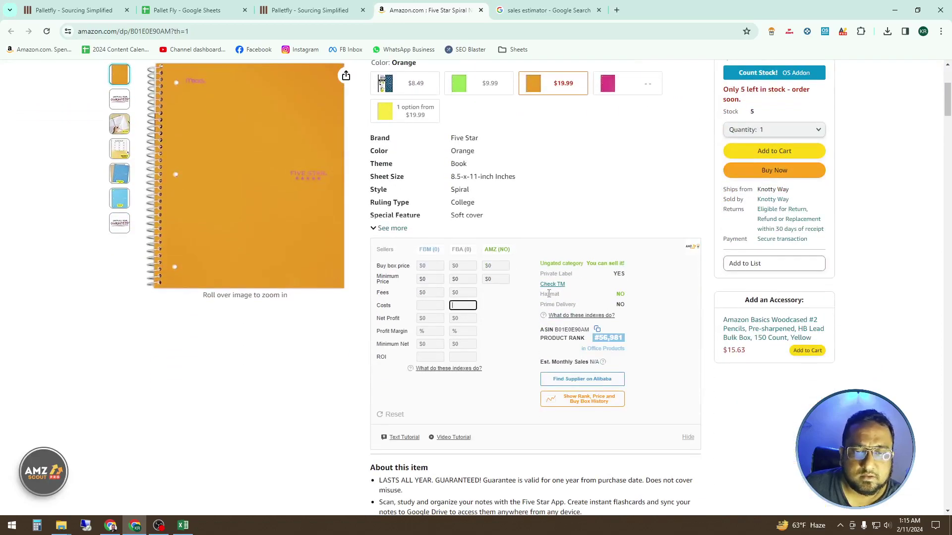
double_click(472, 279)
text(199)
key(BackSpace)
key(ctrl+shift+Tab)
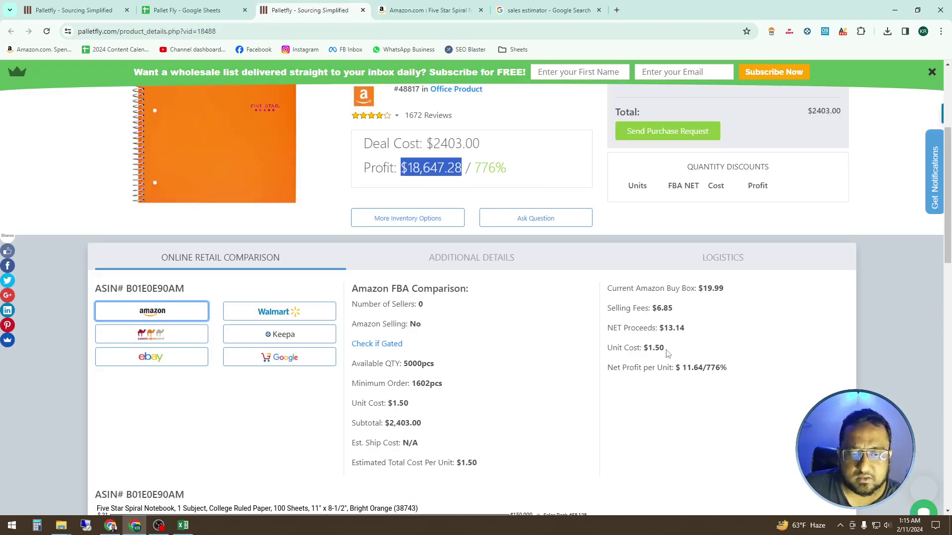
click(382, 7)
click(464, 305)
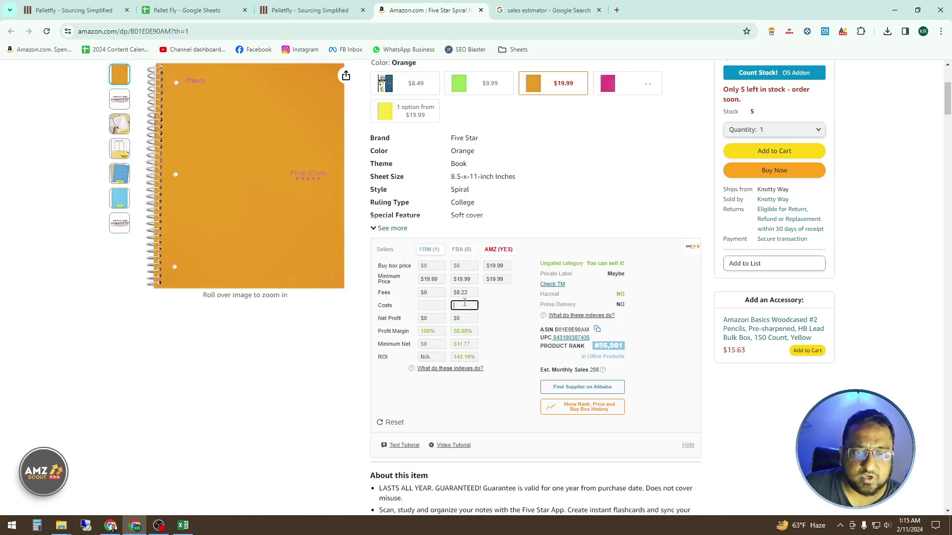
click(520, 314)
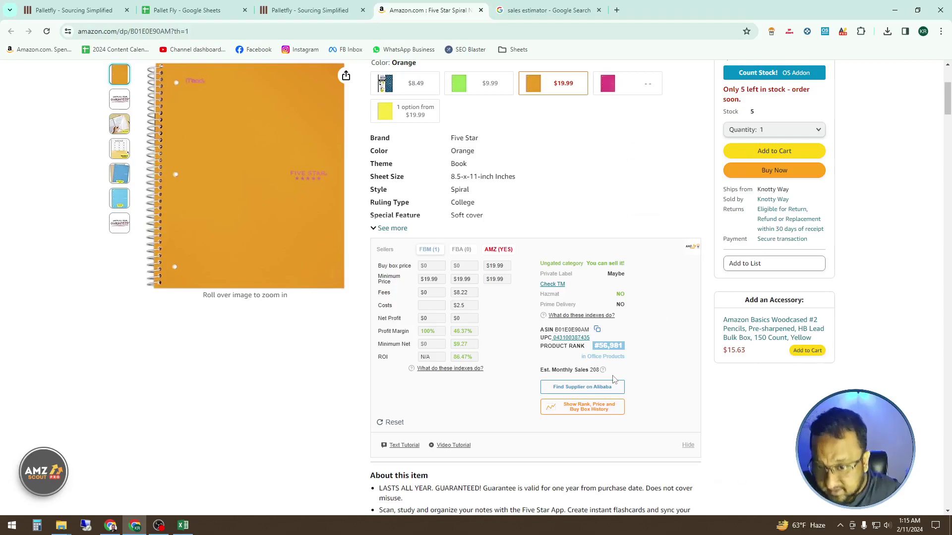
Highlight the notebook's estimated monthly sales and compare them with the minimum order on its Palletfly deal page.
drag(609, 373, 542, 372)
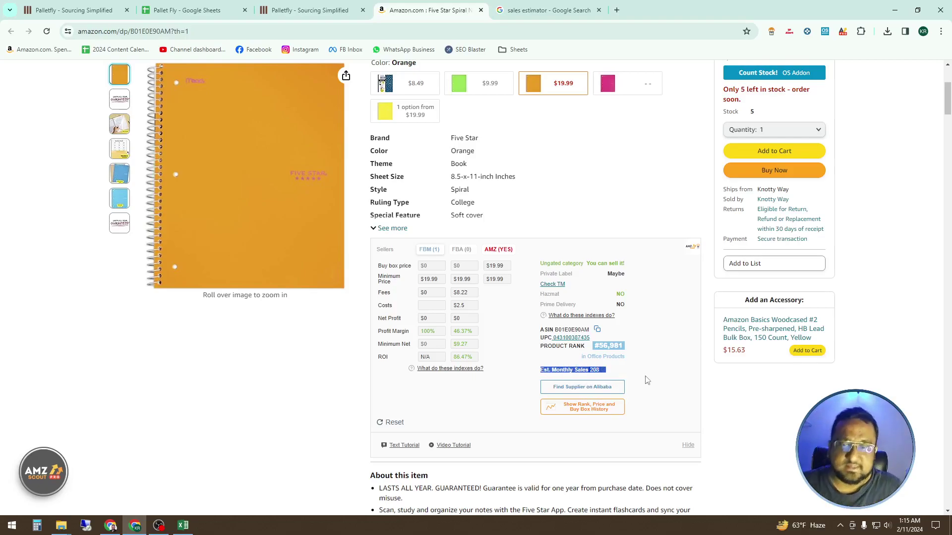
key(ctrl+shift+Tab)
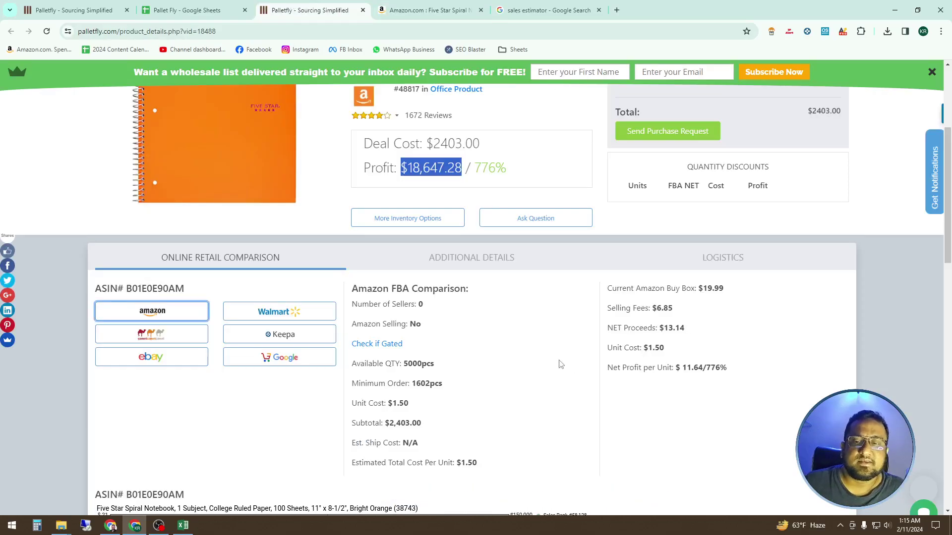
key(ctrl+Tab)
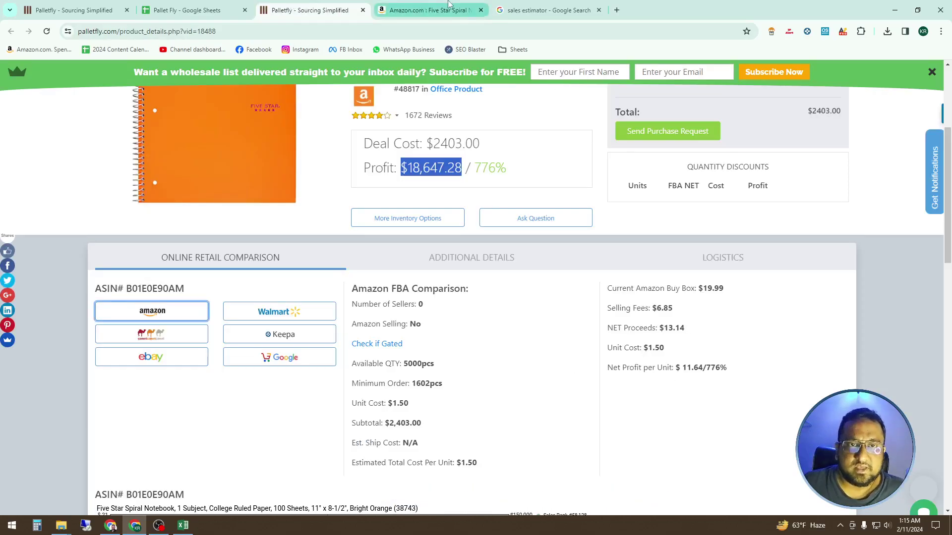
click(609, 379)
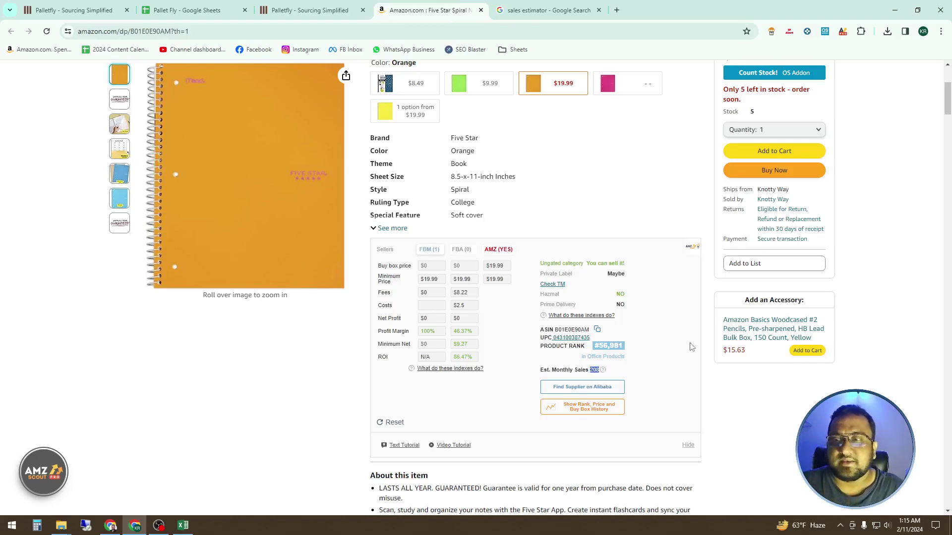
Check the notebook's estimated sales in the AMZScout Pro product table and close the table.
click(843, 31)
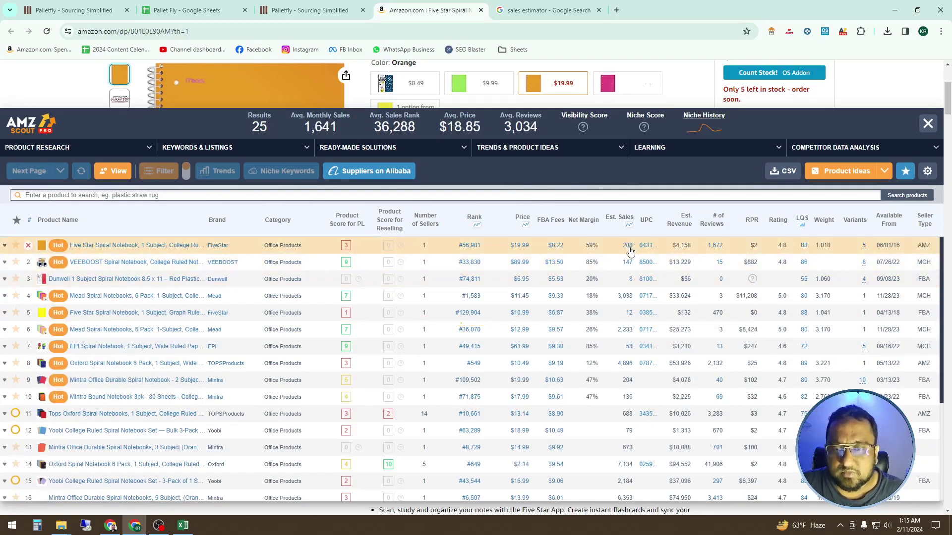
click(927, 124)
click(158, 525)
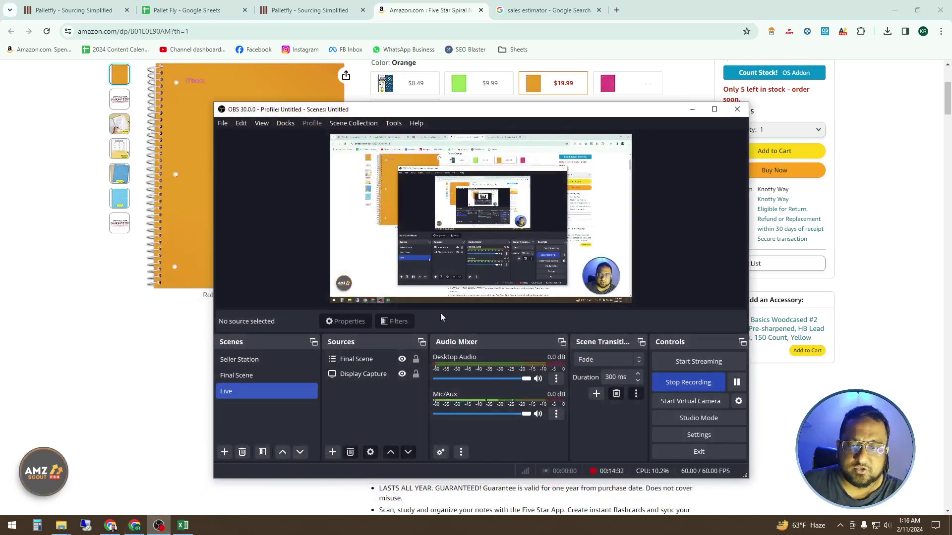